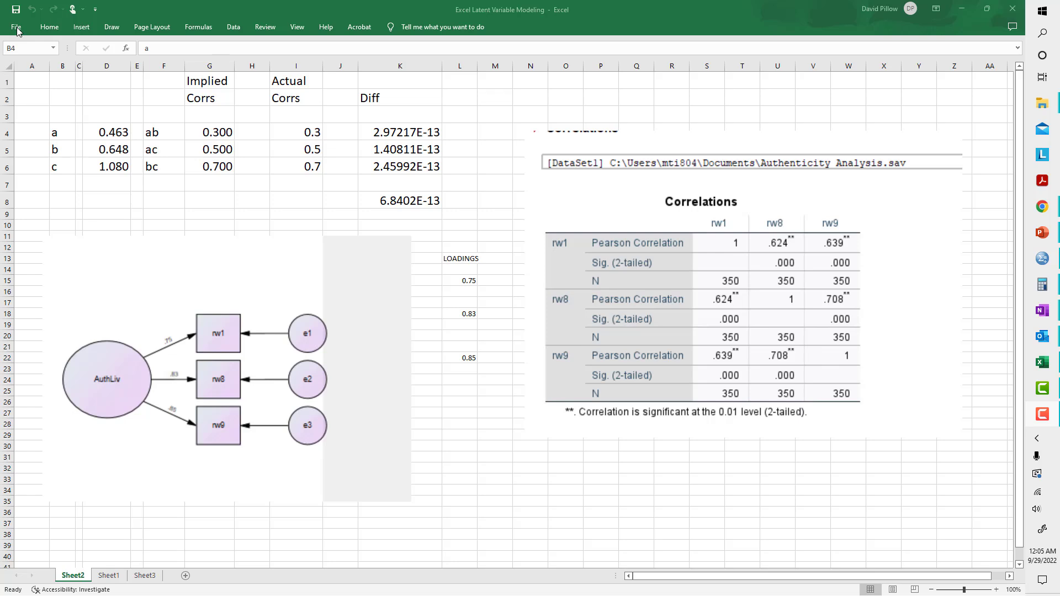
# Open the list of available Excel add-ins from the program options
pyautogui.click(17, 31)
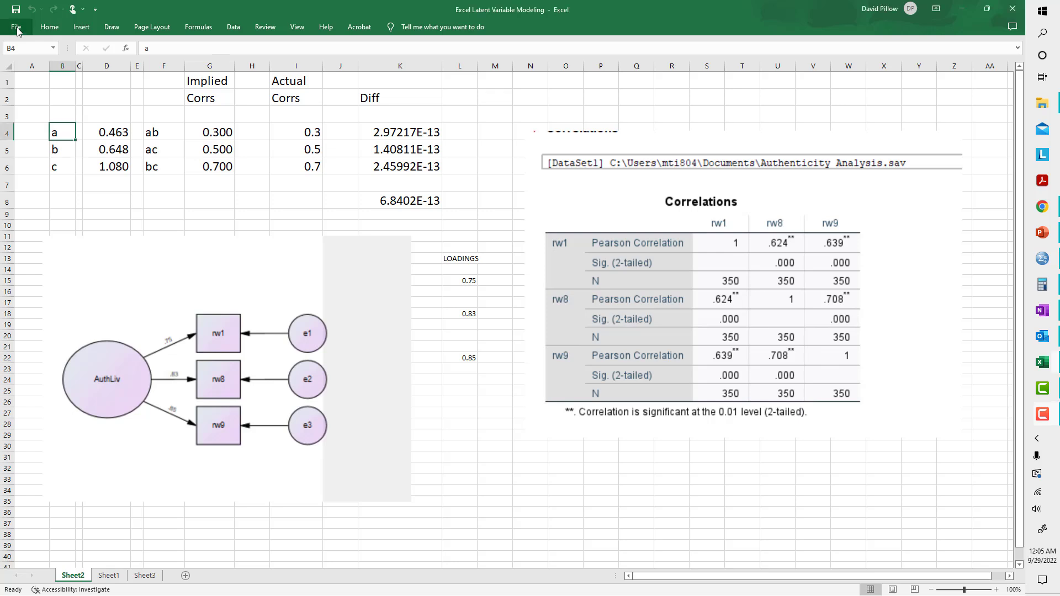
pyautogui.click(16, 29)
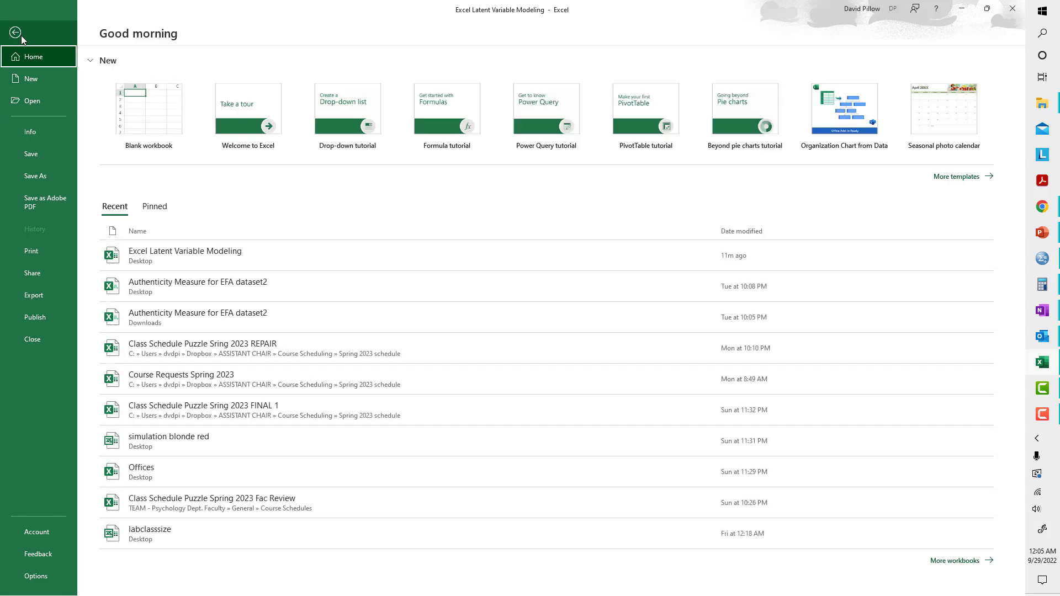
pyautogui.click(37, 575)
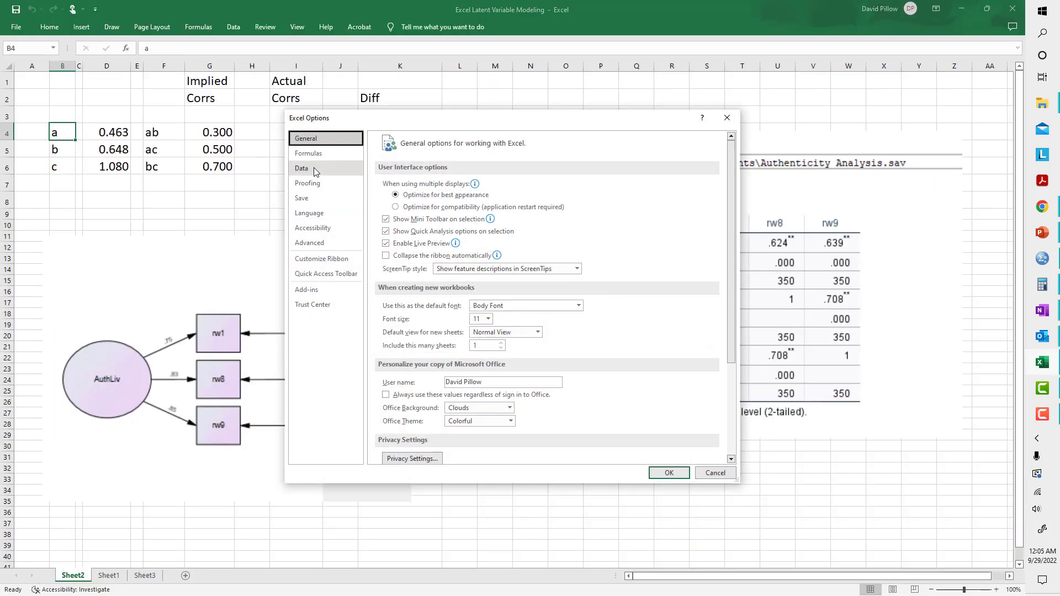
pyautogui.click(307, 291)
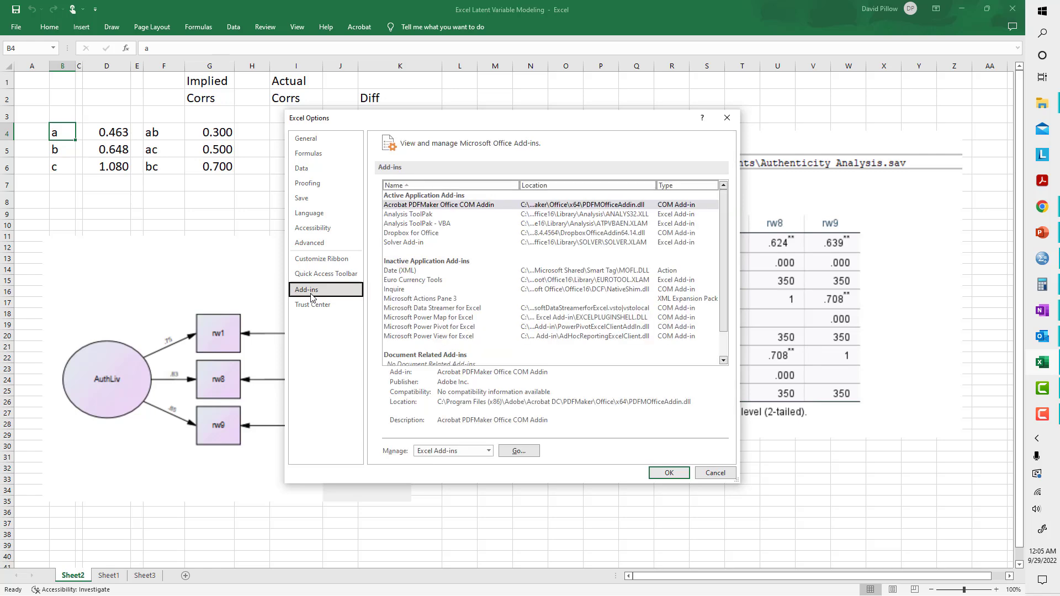
pyautogui.click(514, 452)
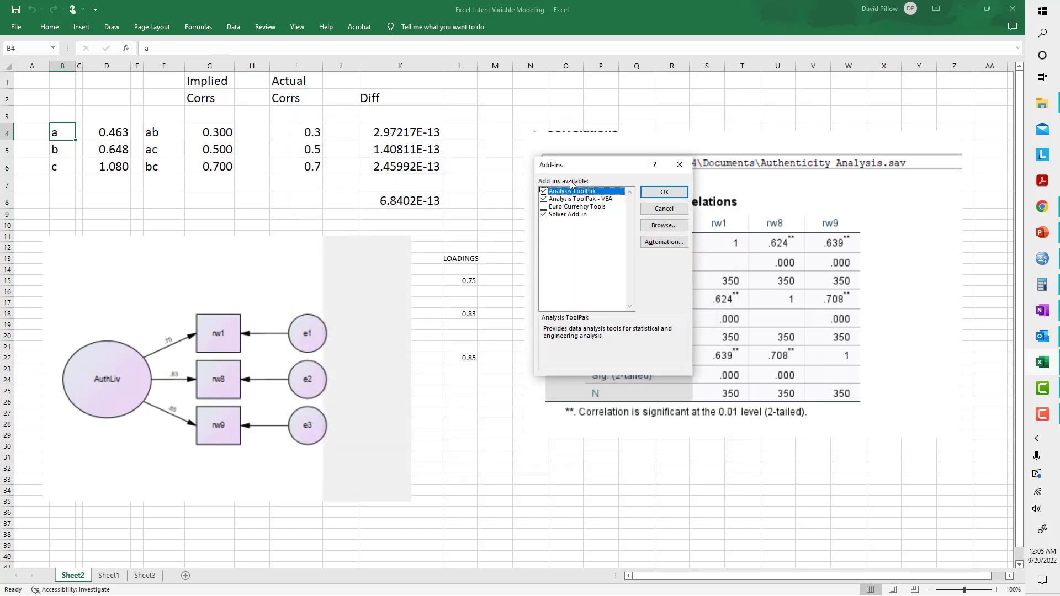
# Deselect the Analysis ToolPak, Analysis ToolPak - VBA and Solver Add-in entries
pyautogui.click(544, 191)
pyautogui.click(543, 199)
pyautogui.click(544, 214)
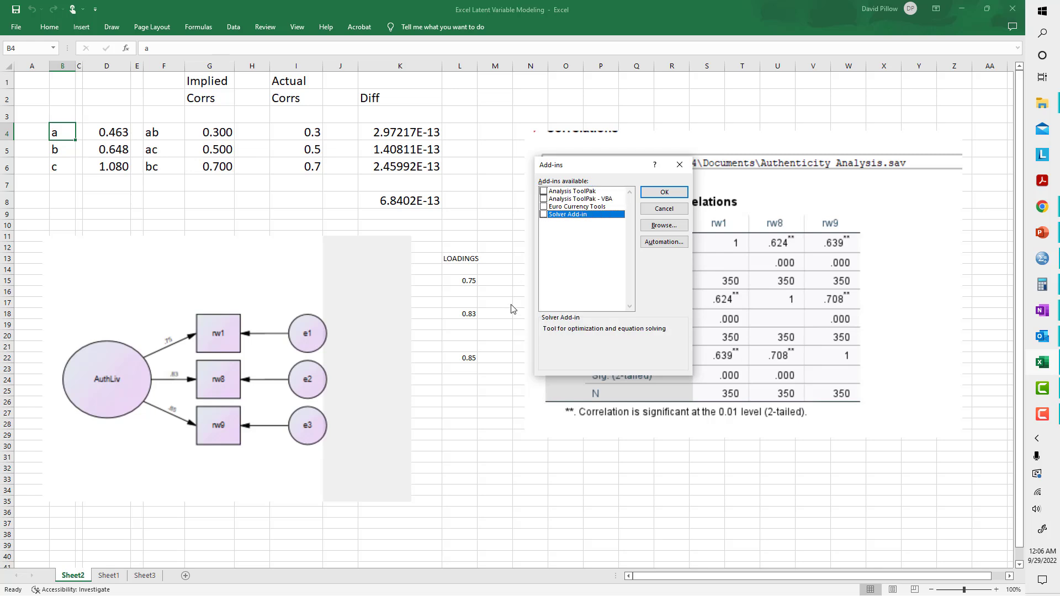
# Enable the Analysis ToolPak, Analysis ToolPak - VBA and Solver Add-in, and display the data analysis and Solver commands
pyautogui.click(544, 191)
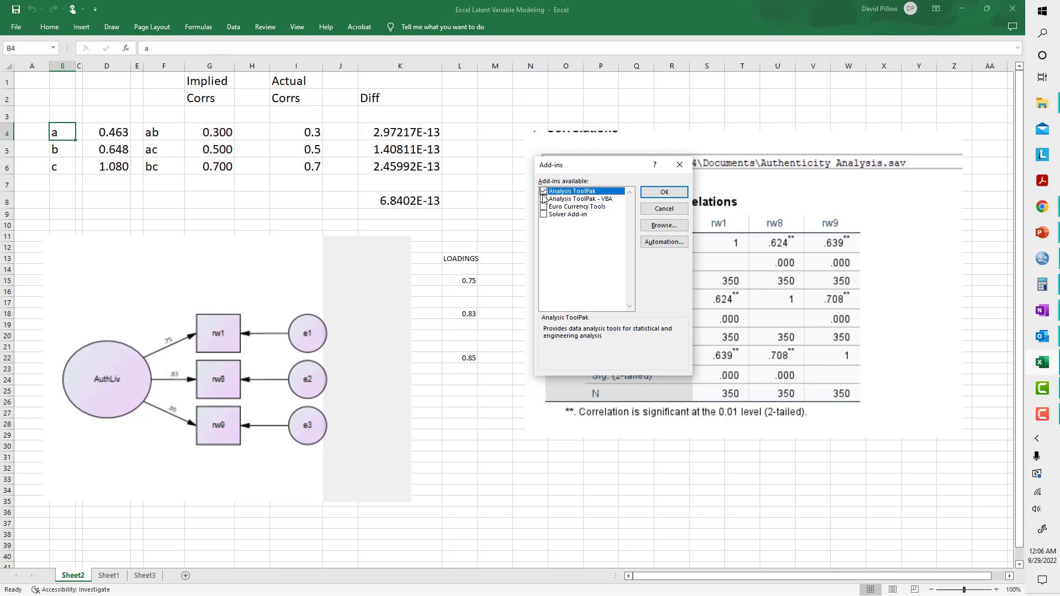
pyautogui.click(543, 199)
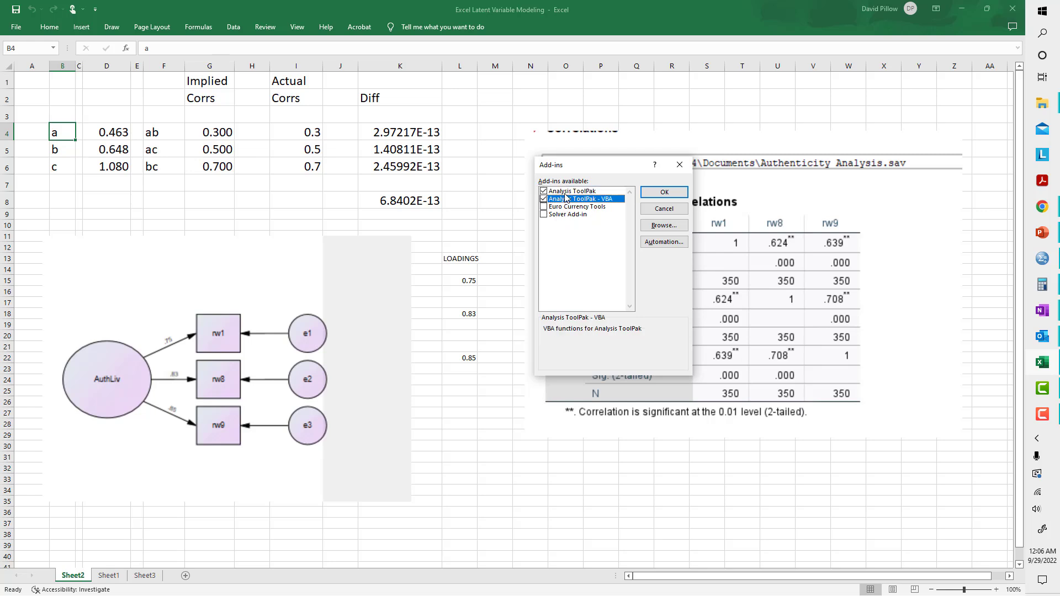
pyautogui.click(546, 214)
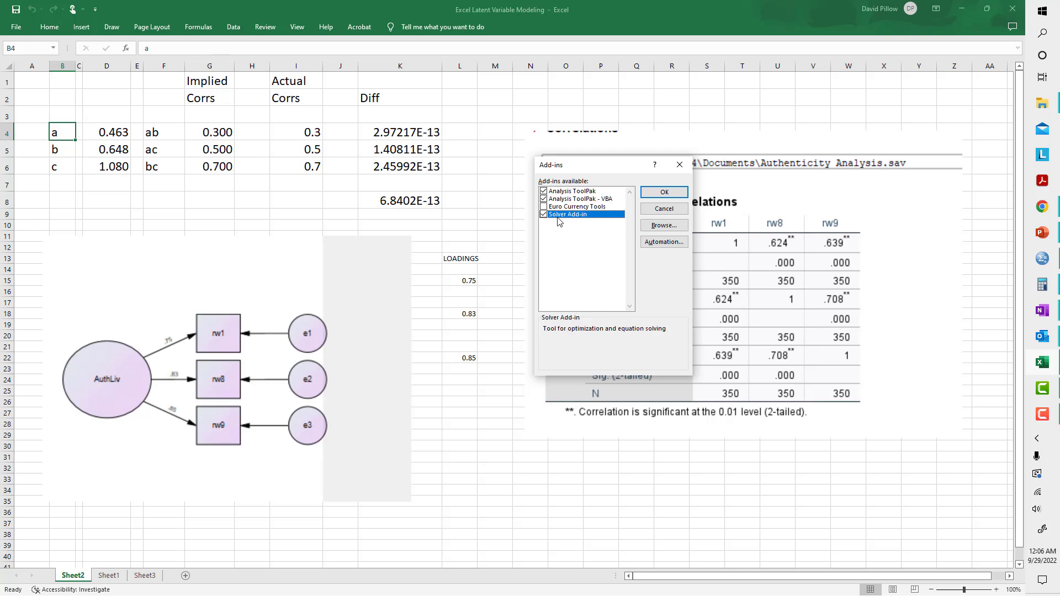
pyautogui.click(665, 194)
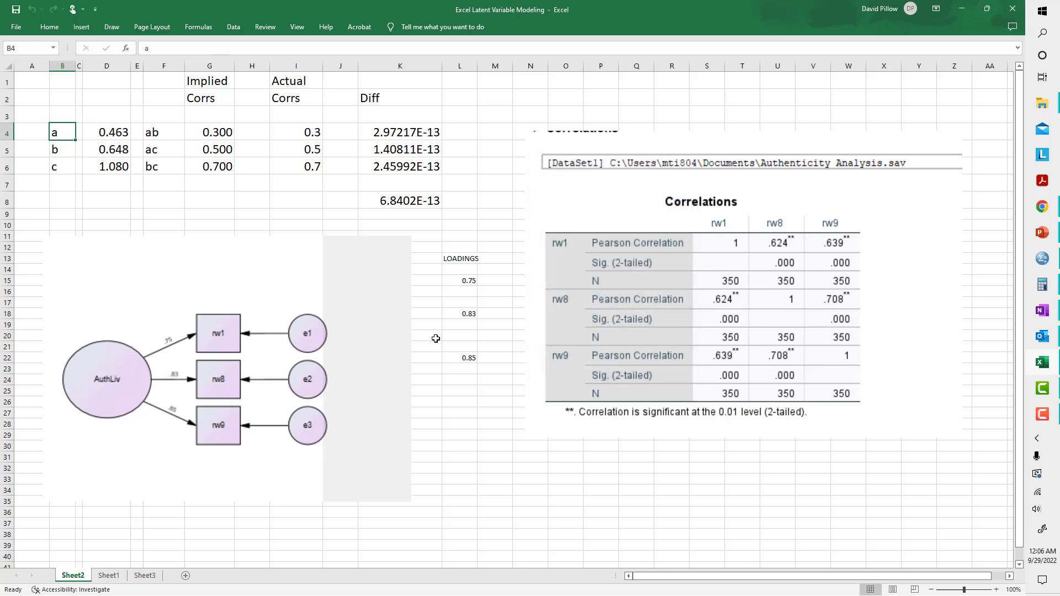
pyautogui.click(237, 31)
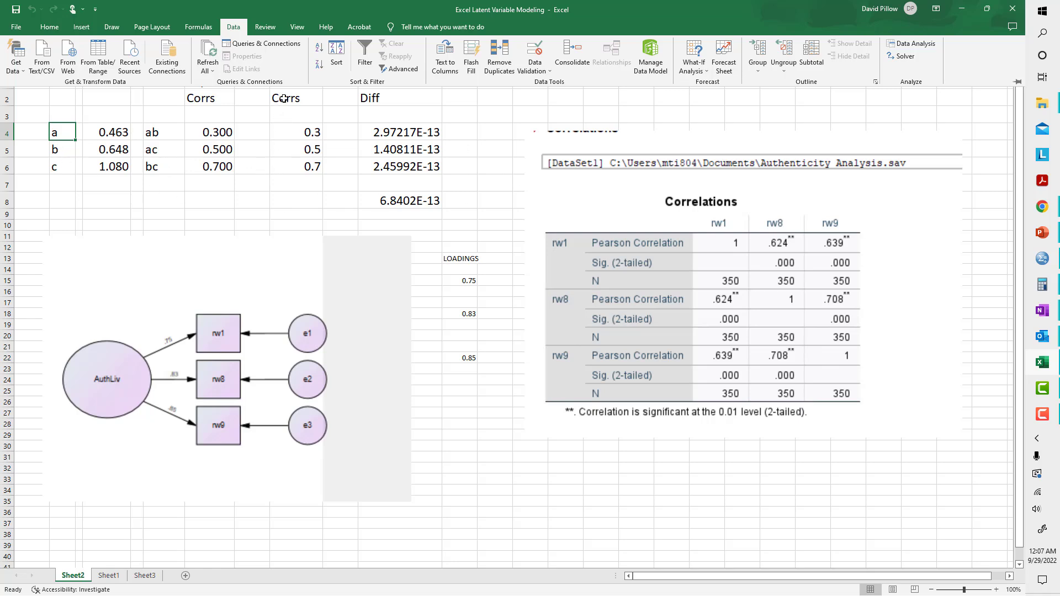
pyautogui.click(281, 100)
pyautogui.click(292, 114)
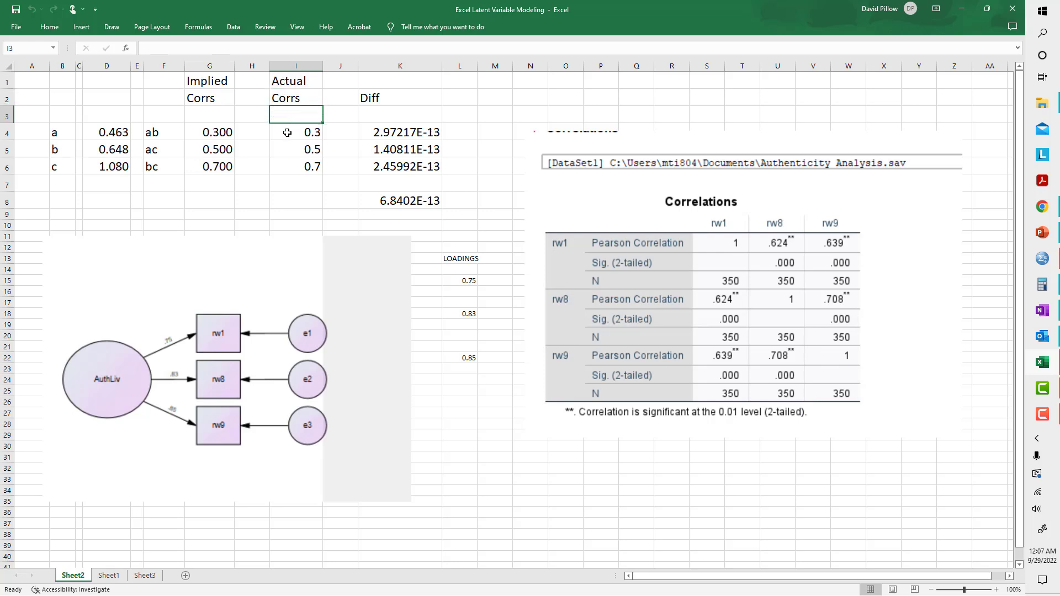
pyautogui.click(284, 92)
pyautogui.click(294, 77)
pyautogui.click(288, 98)
pyautogui.click(295, 83)
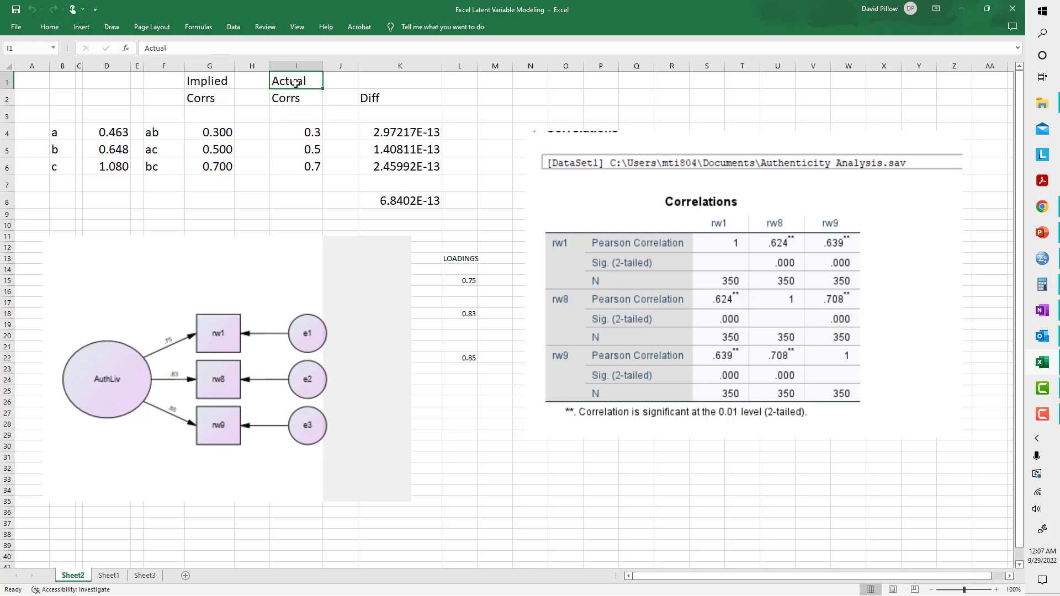
pyautogui.click(292, 99)
pyautogui.click(296, 84)
pyautogui.click(294, 93)
pyautogui.click(301, 81)
pyautogui.click(293, 99)
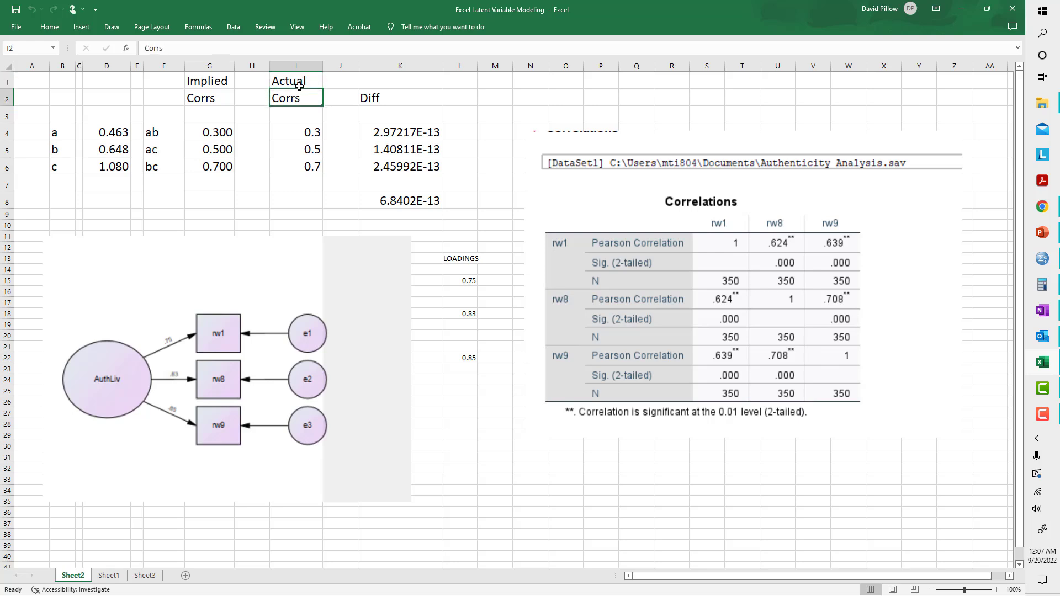
pyautogui.click(301, 82)
pyautogui.click(294, 94)
pyautogui.click(300, 80)
pyautogui.click(302, 95)
# Enter the actual correlations .624, .639 and .708 for ab, ac and bc in cells I4 to I6
pyautogui.click(299, 129)
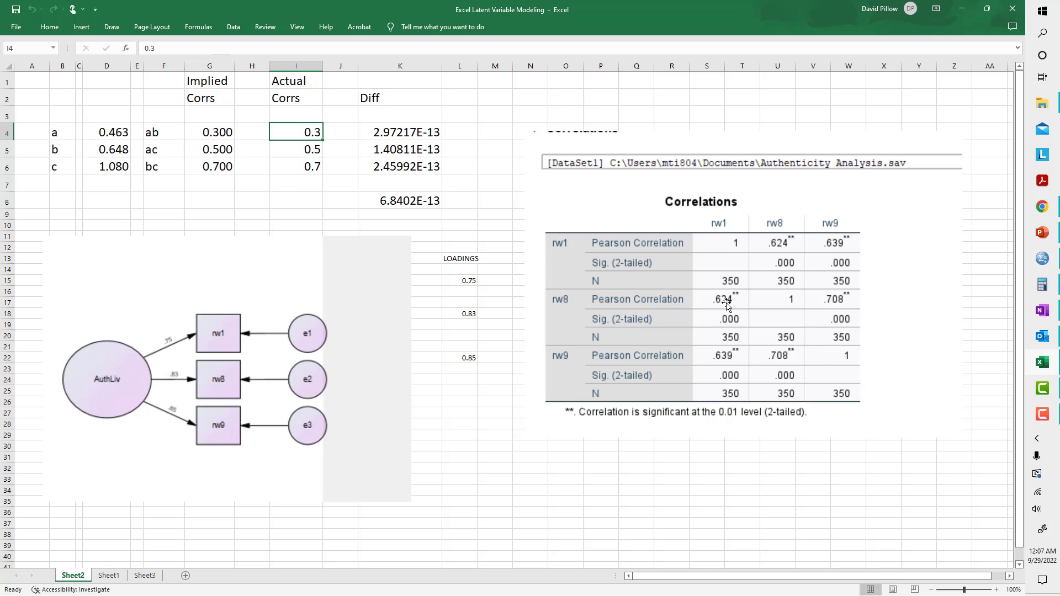
pyautogui.write('.624')
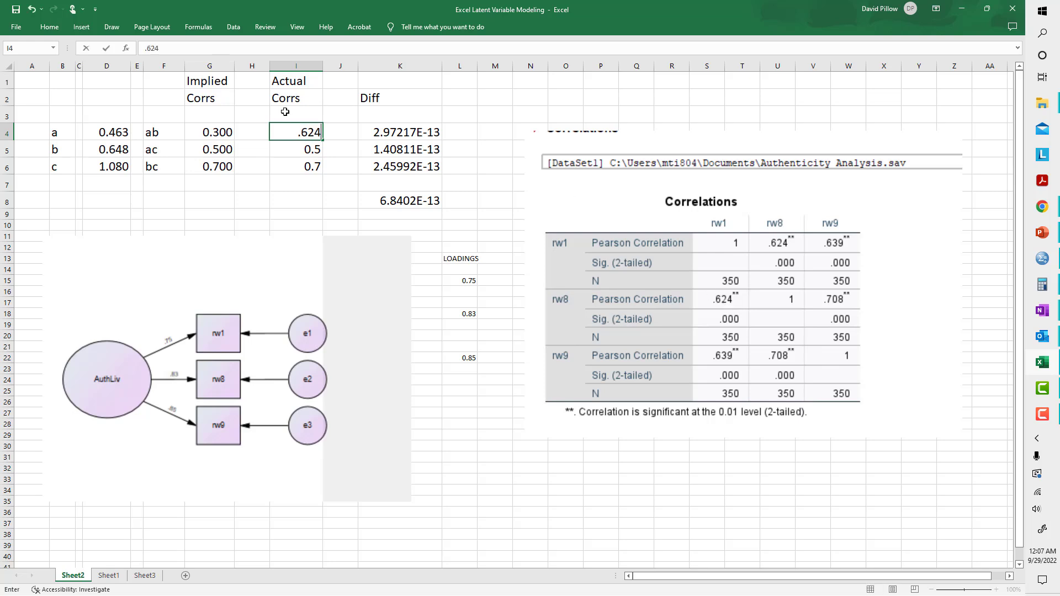
pyautogui.press('Return')
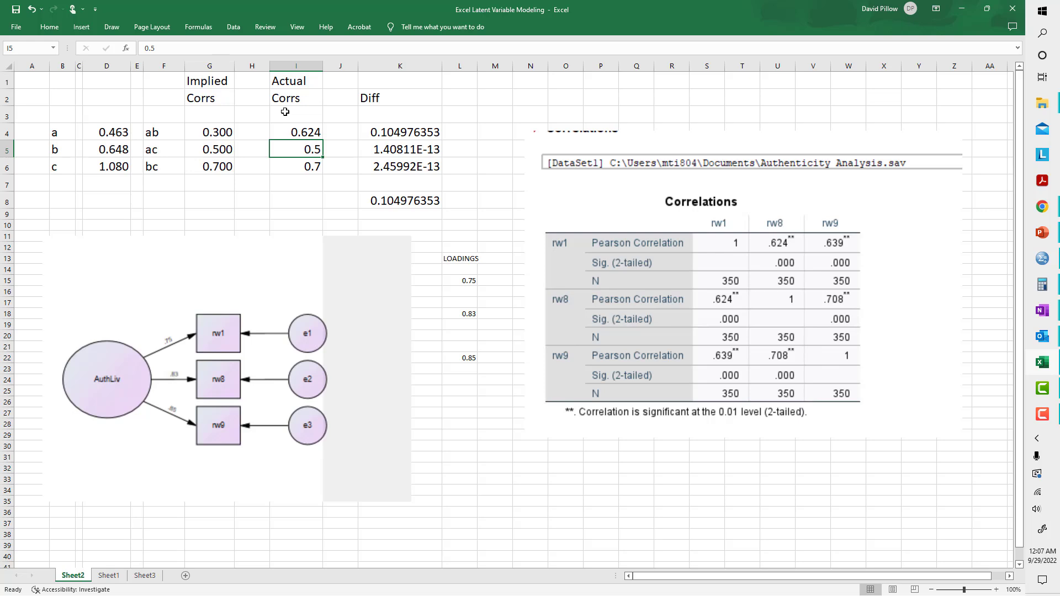
pyautogui.write('.639')
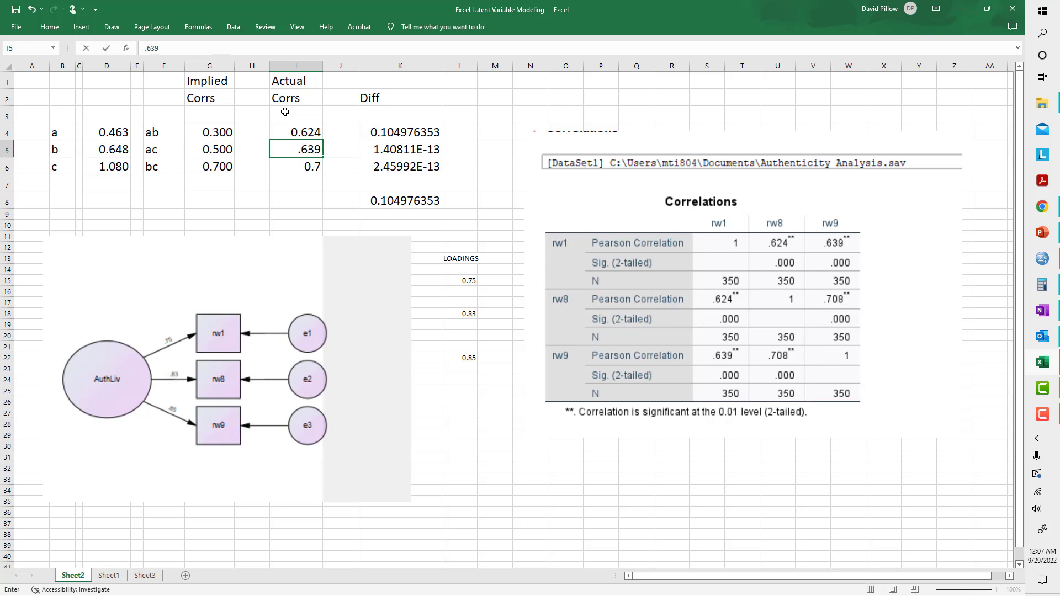
pyautogui.press('Return')
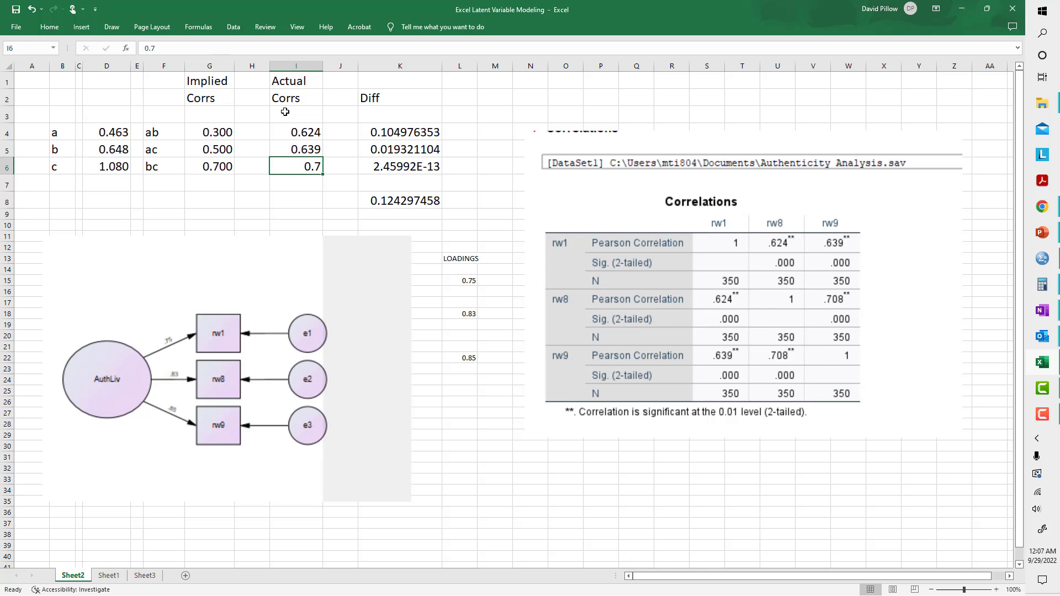
pyautogui.write('.7')
pyautogui.write('08')
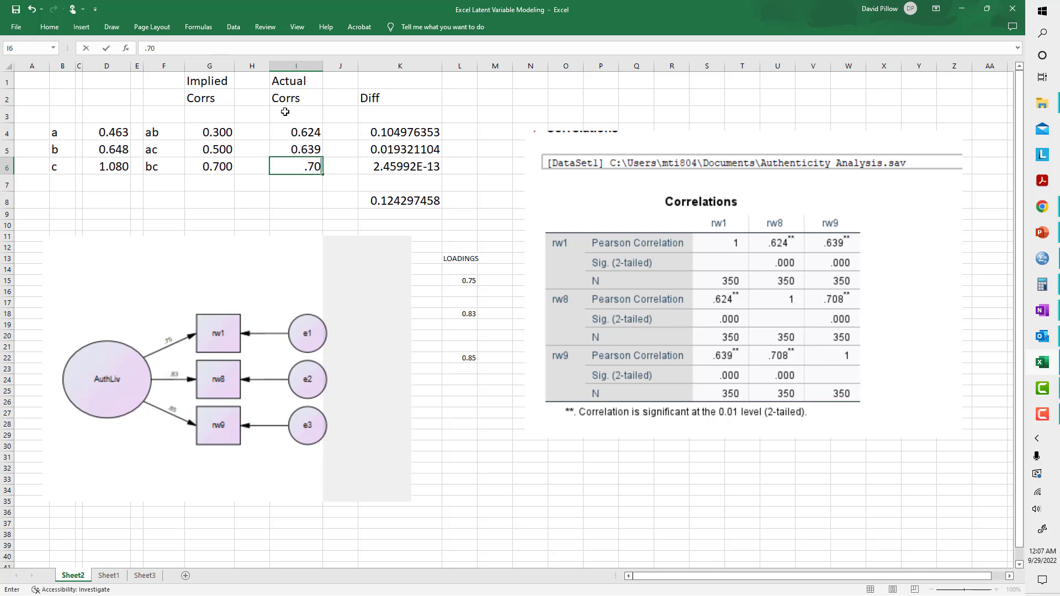
pyautogui.press('Return')
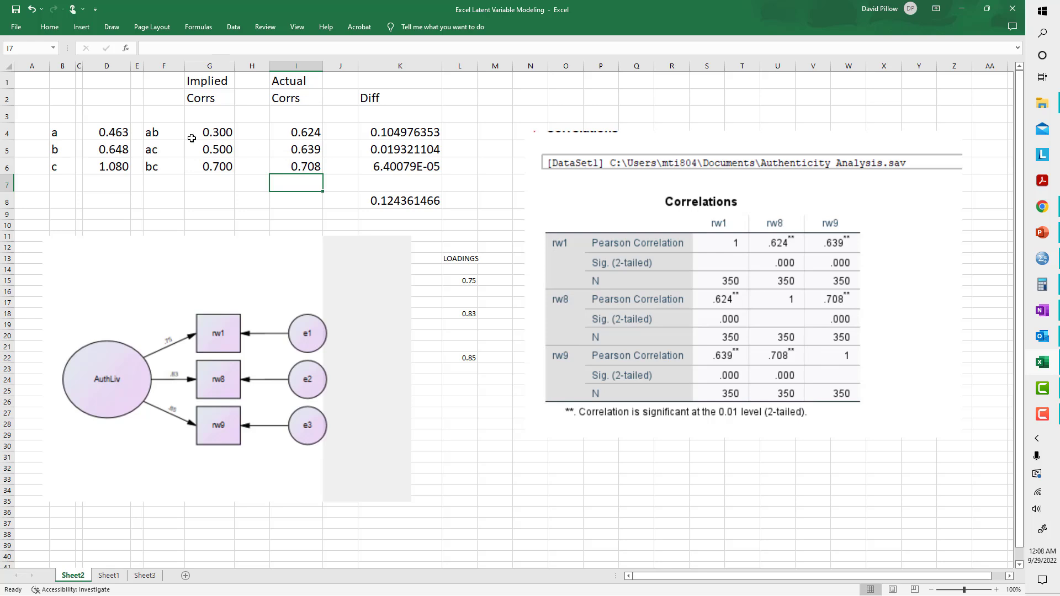
# Set the starting values of a, b and c in cells D4 to D6 to .5 each
pyautogui.click(117, 132)
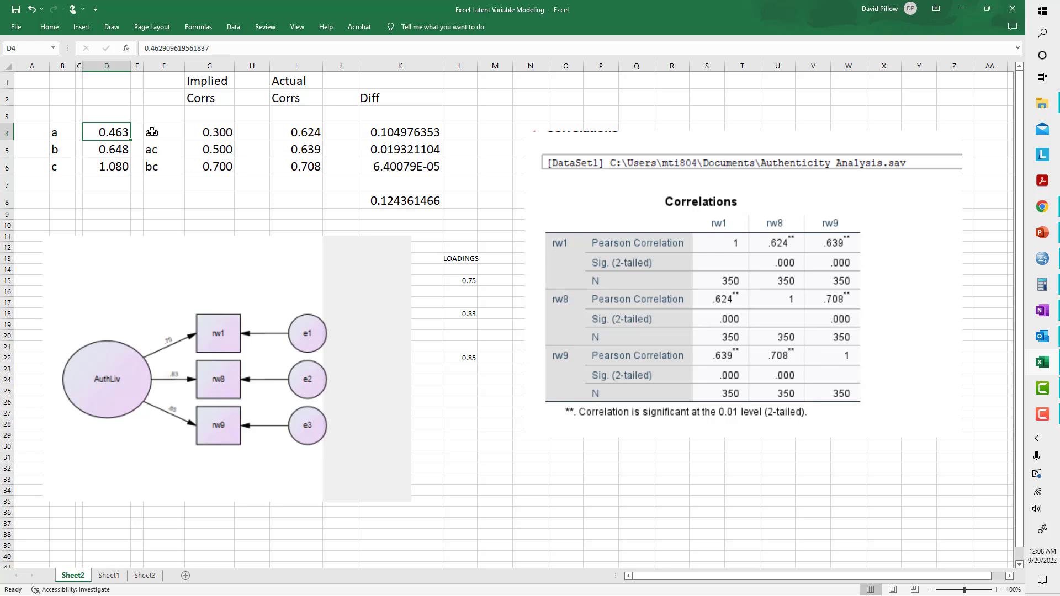
pyautogui.write('.5')
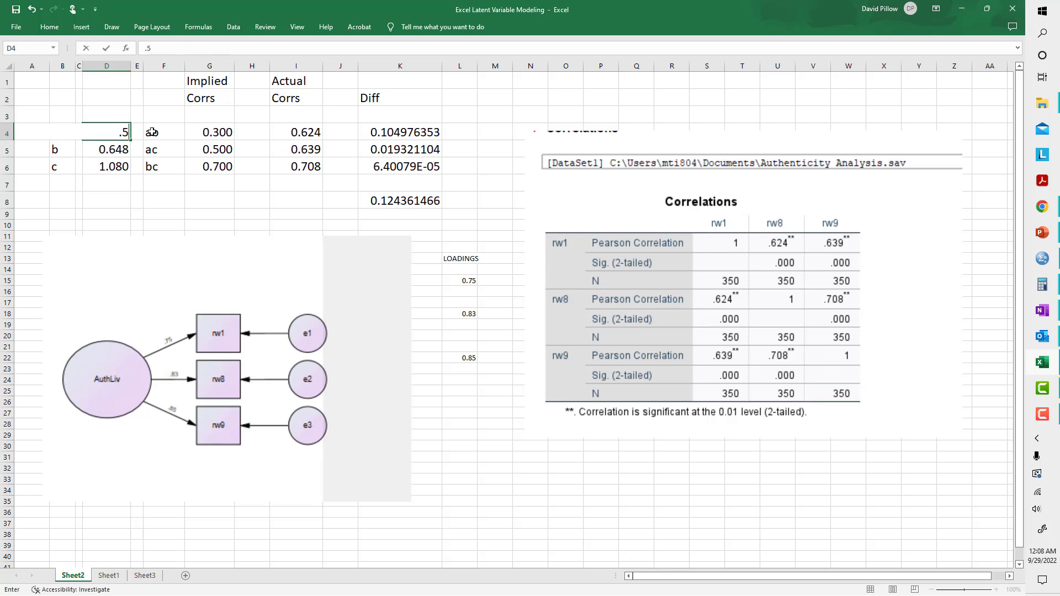
pyautogui.press('Return')
pyautogui.write('.5')
pyautogui.press('Return')
pyautogui.write('.5')
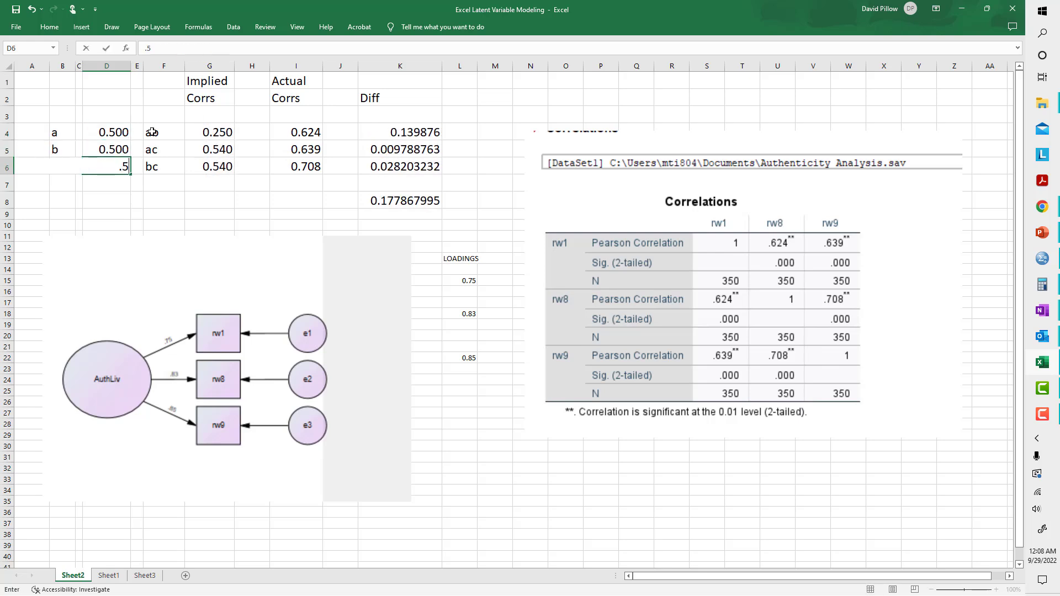
pyautogui.press('Return')
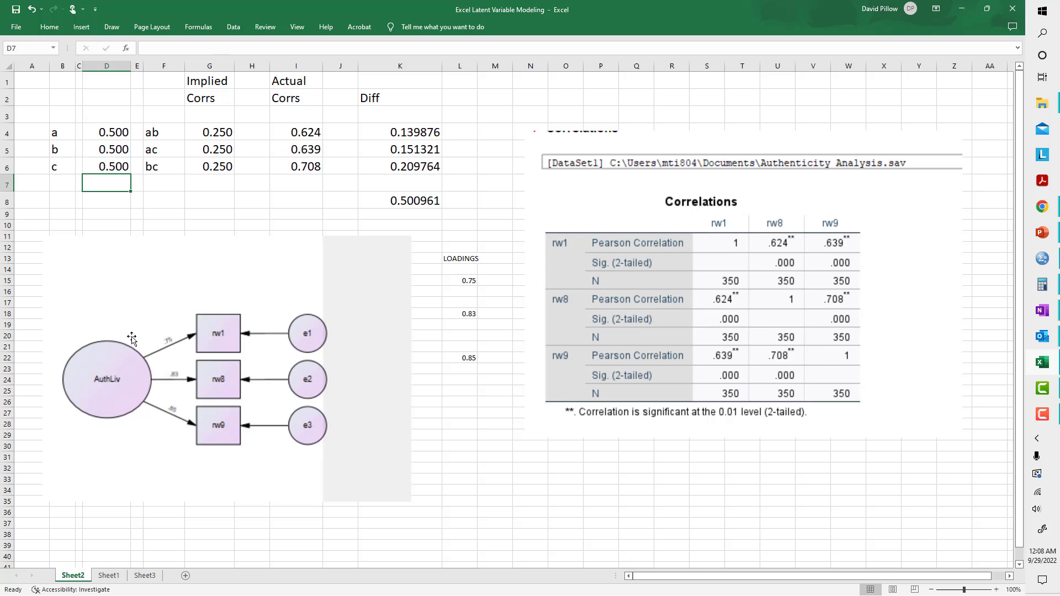
pyautogui.click(422, 281)
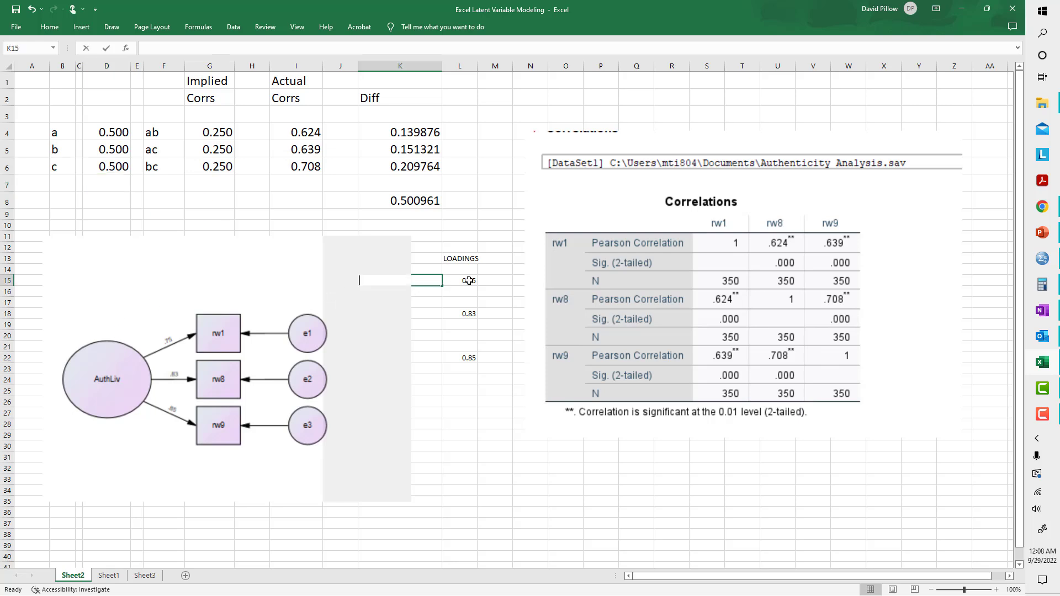
pyautogui.press('Return')
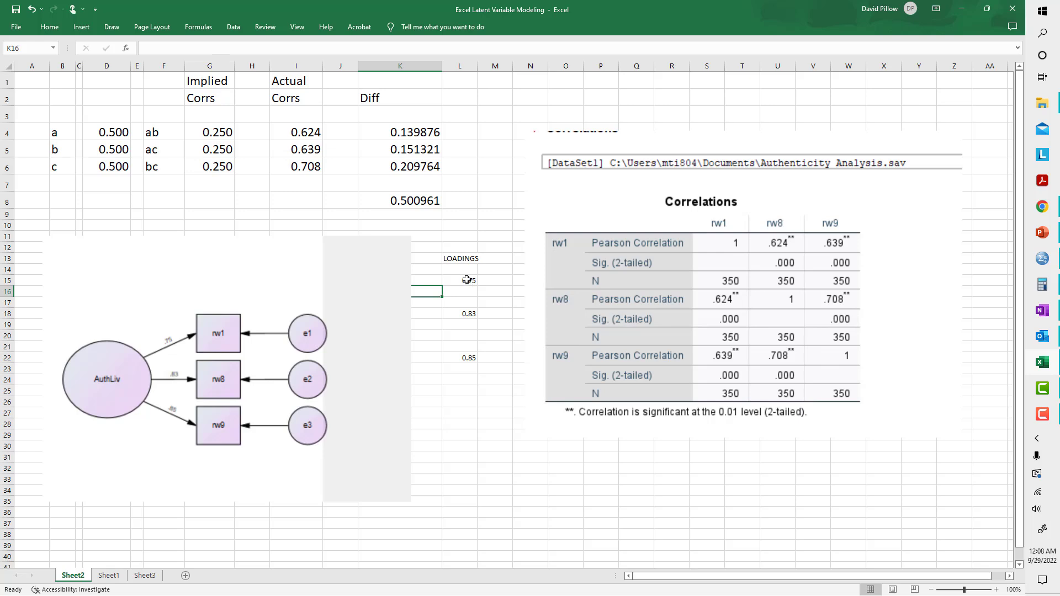
pyautogui.moveTo(386, 264)
pyautogui.mouseDown()
pyautogui.moveTo(337, 263)
pyautogui.moveTo(385, 263)
pyautogui.mouseUp()
# Label the three loadings a, b and c in cells M15, M18 and M22, beside their values
pyautogui.click(500, 278)
pyautogui.write('a')
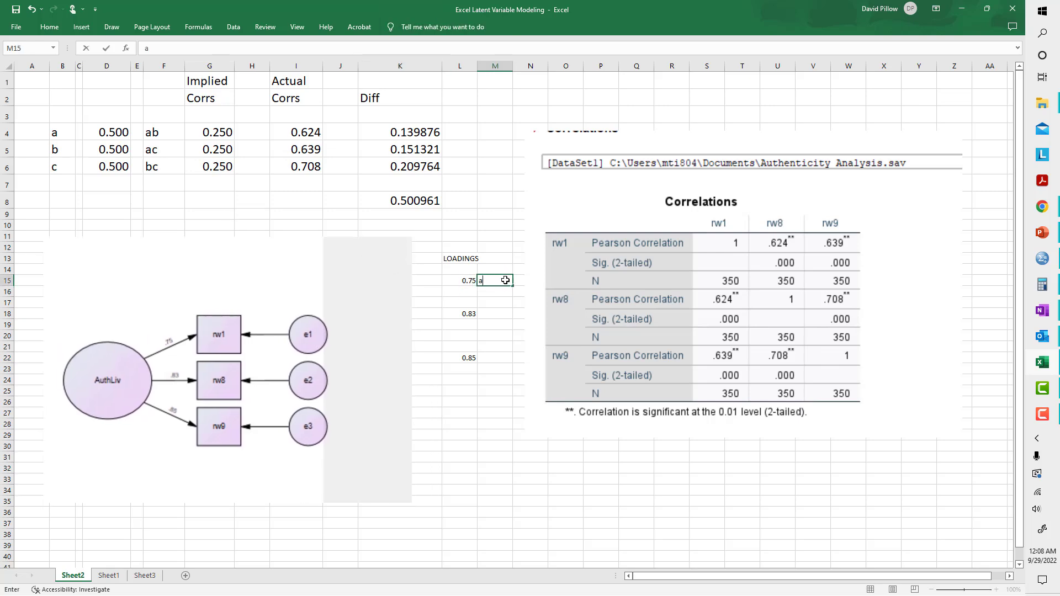
pyautogui.press('Down')
pyautogui.press('Down')
pyautogui.press('Down')
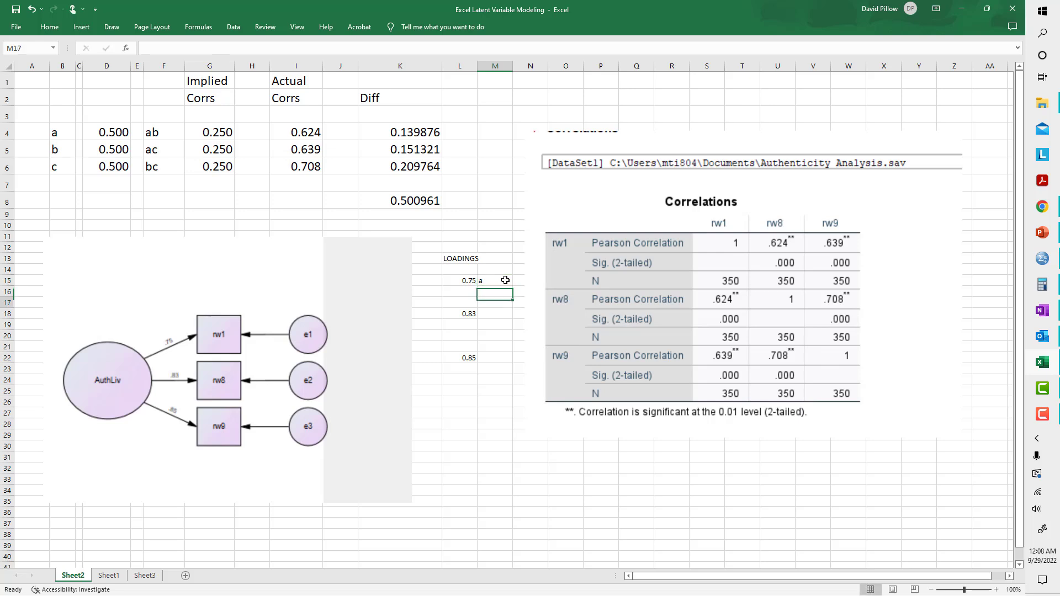
pyautogui.write('b')
pyautogui.press('Down')
pyautogui.press('Down')
pyautogui.press('Down')
pyautogui.press('Down')
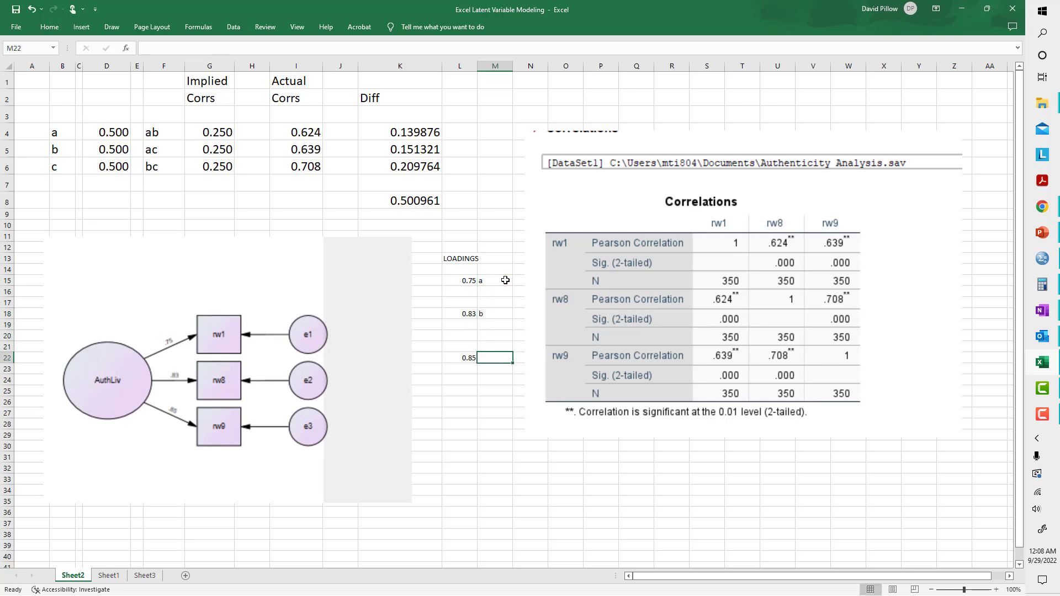
pyautogui.write('c')
pyautogui.press('Up')
pyautogui.press('Up')
pyautogui.press('Up')
pyautogui.press('Up')
pyautogui.press('Up')
pyautogui.press('Up')
pyautogui.press('Up')
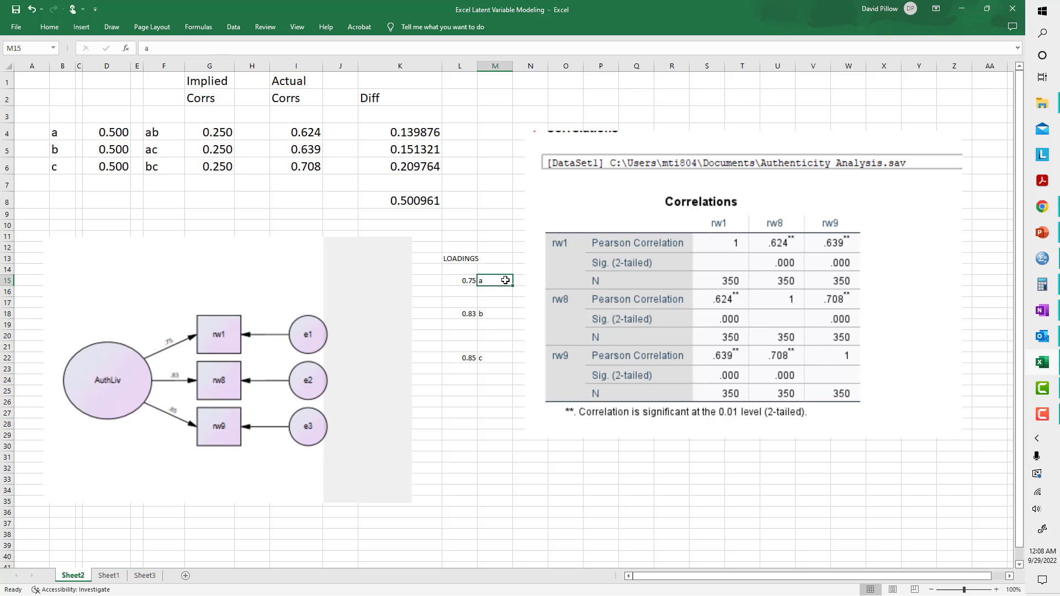
pyautogui.press('Left')
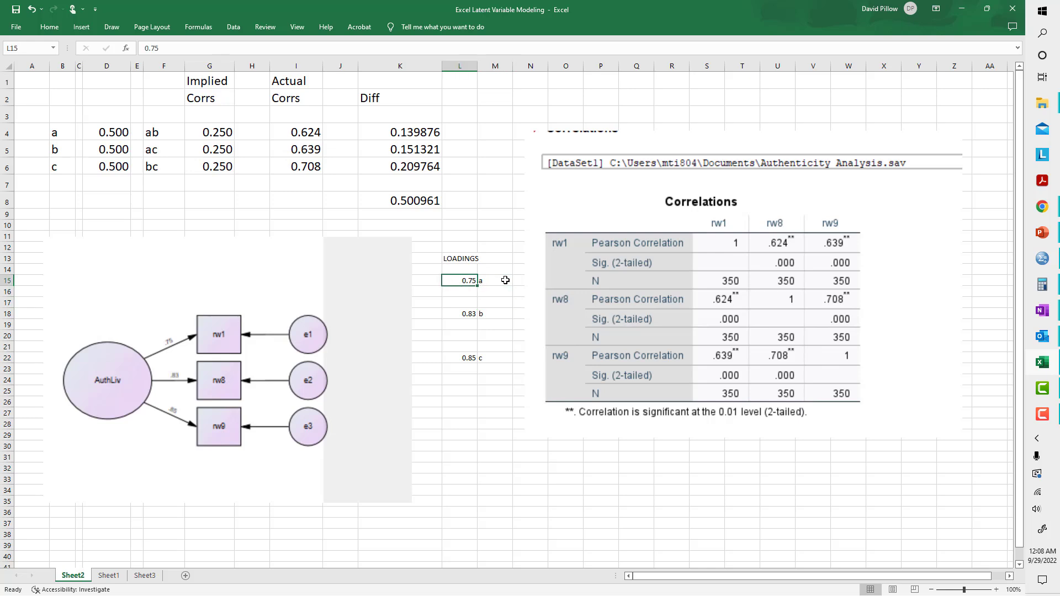
pyautogui.press('Right')
pyautogui.press('Down')
pyautogui.press('Down')
pyautogui.press('Down')
pyautogui.press('Down')
pyautogui.press('Down')
pyautogui.press('Down')
pyautogui.press('Down')
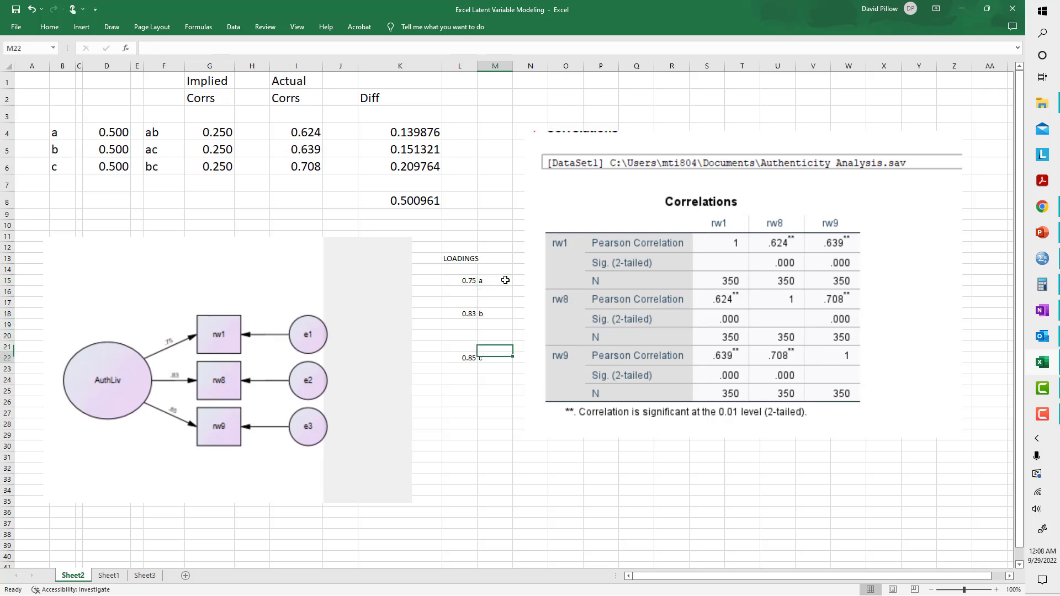
pyautogui.press('Up')
pyautogui.press('Up')
pyautogui.press('Up')
pyautogui.press('Up')
pyautogui.press('Up')
pyautogui.press('Up')
pyautogui.press('Up')
pyautogui.press('Left')
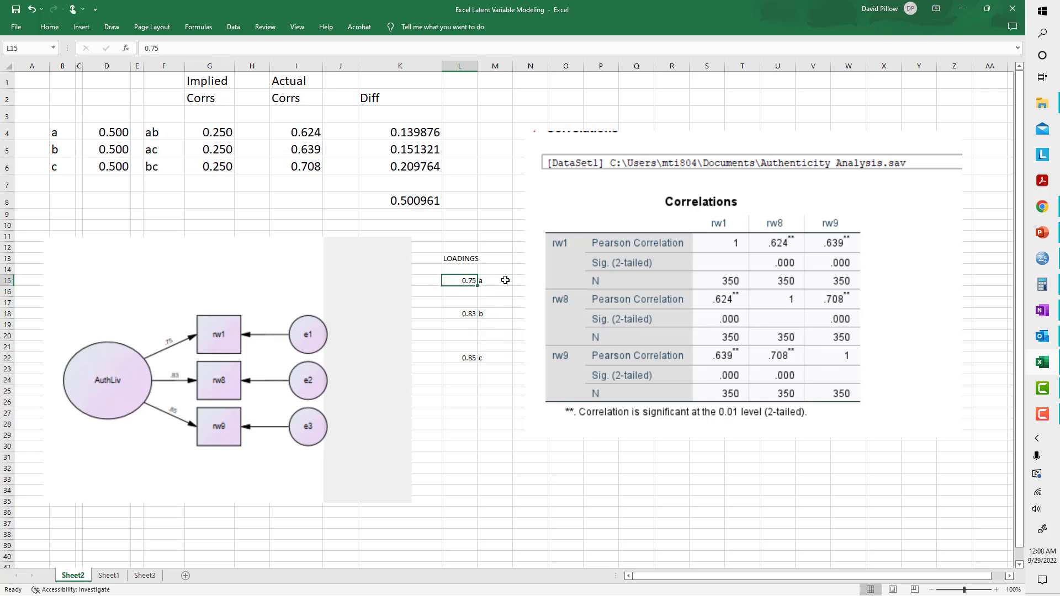
pyautogui.press('Down')
pyautogui.press('Down')
pyautogui.press('Down')
pyautogui.press('Down')
pyautogui.press('Down')
pyautogui.press('Down')
pyautogui.press('Down')
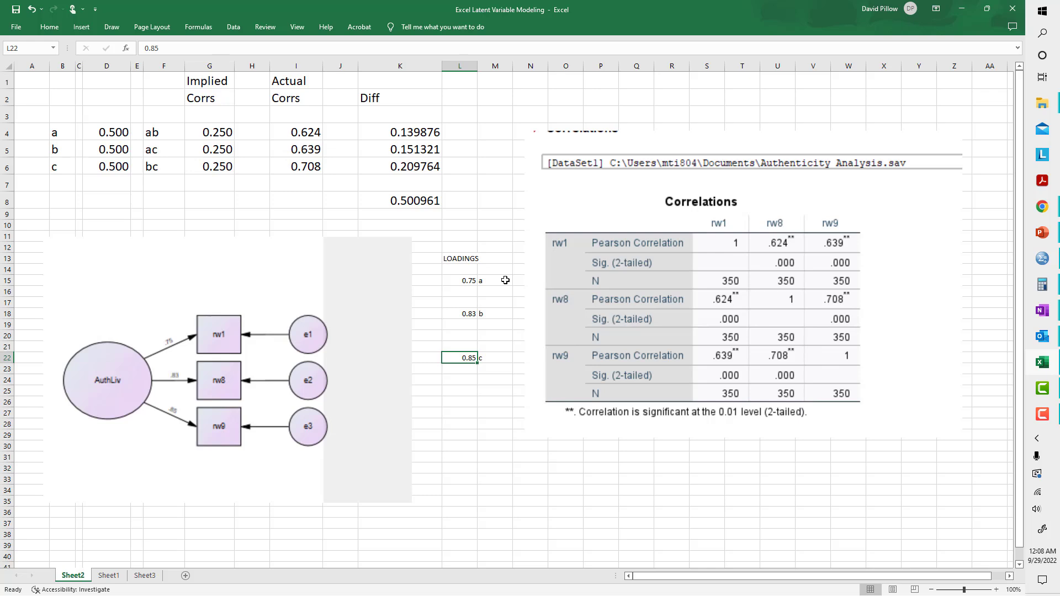
# Review the a, b and c labels in cells B4 to B6 and their starting values in D4 to D6
pyautogui.click(112, 127)
pyautogui.click(53, 132)
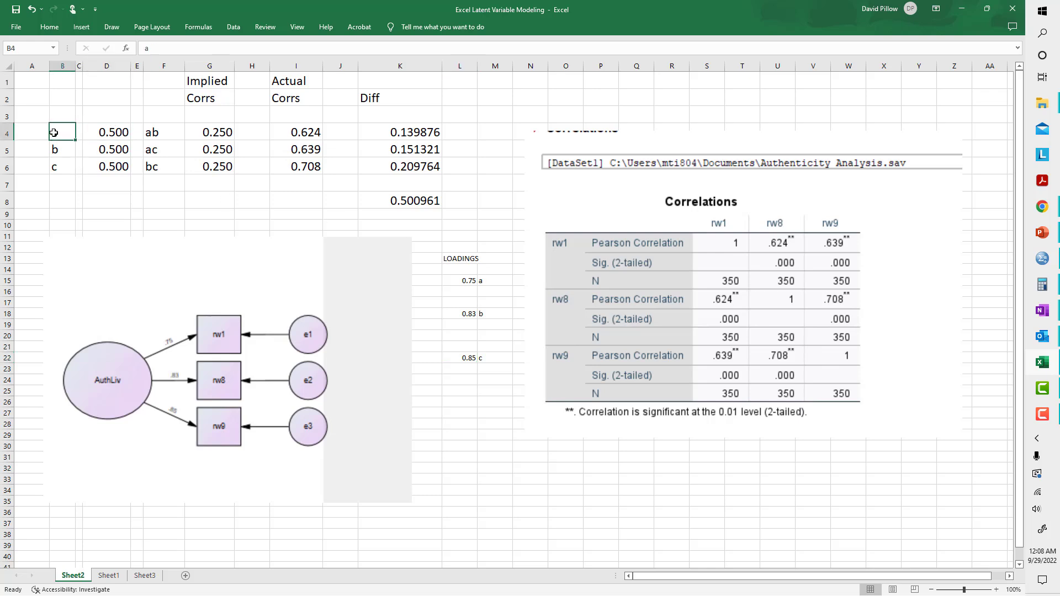
pyautogui.press('Down')
pyautogui.press('Down')
pyautogui.press('Up')
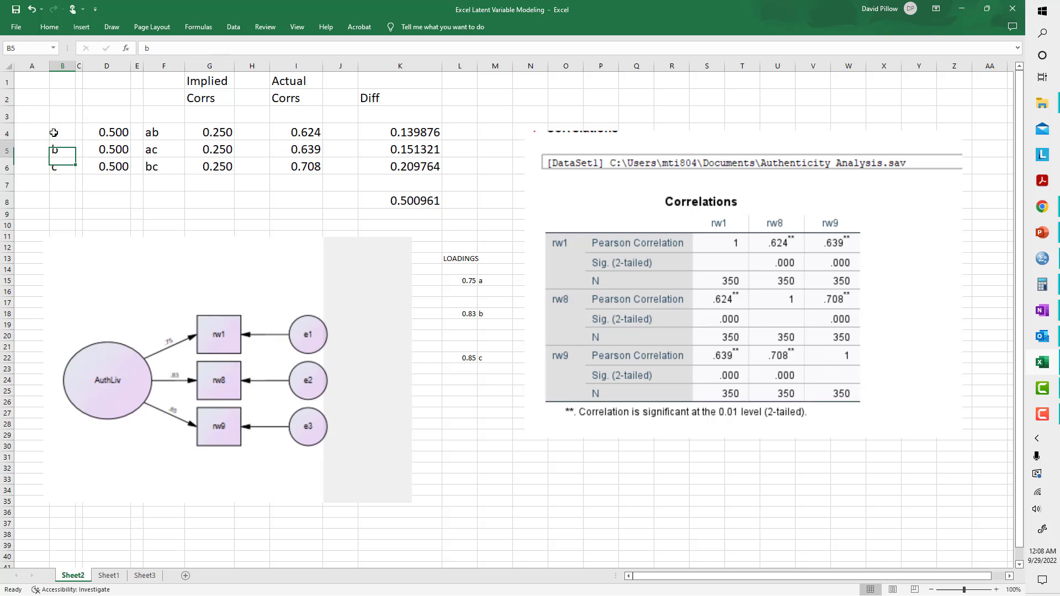
pyautogui.press('Up')
pyautogui.press('Right')
pyautogui.press('Right')
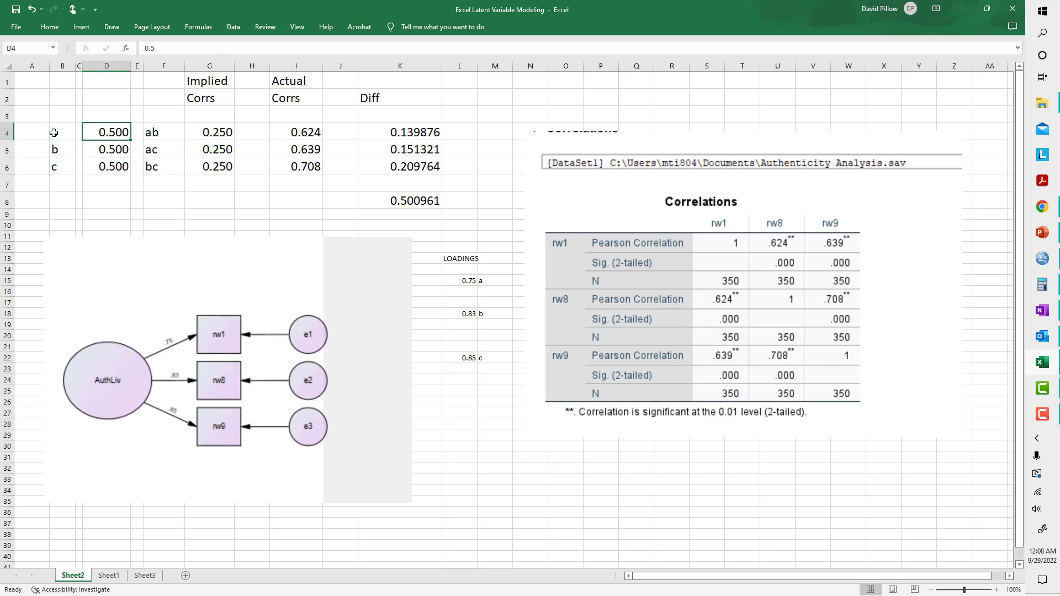
pyautogui.press('Right')
pyautogui.press('Left')
pyautogui.press('Down')
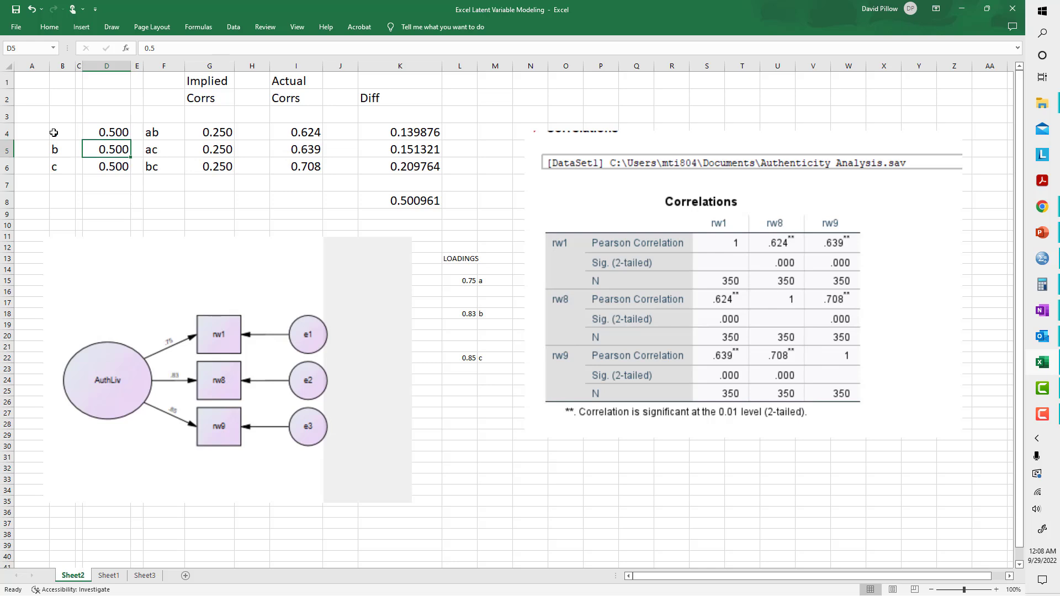
pyautogui.press('Down')
pyautogui.press('Up')
pyautogui.press('Up')
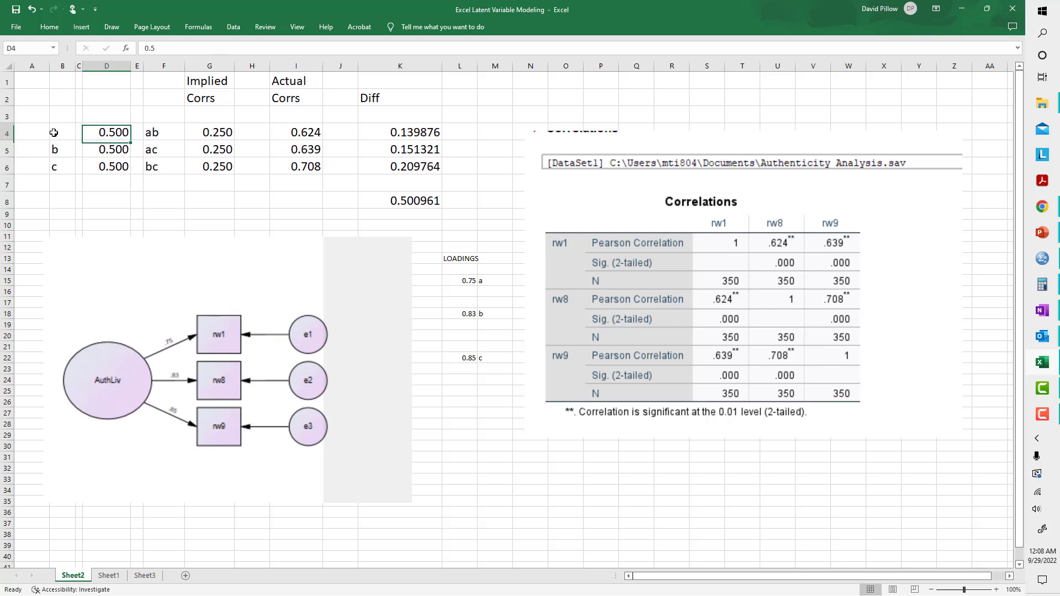
pyautogui.press('Right')
pyautogui.press('Right')
pyautogui.press('Right')
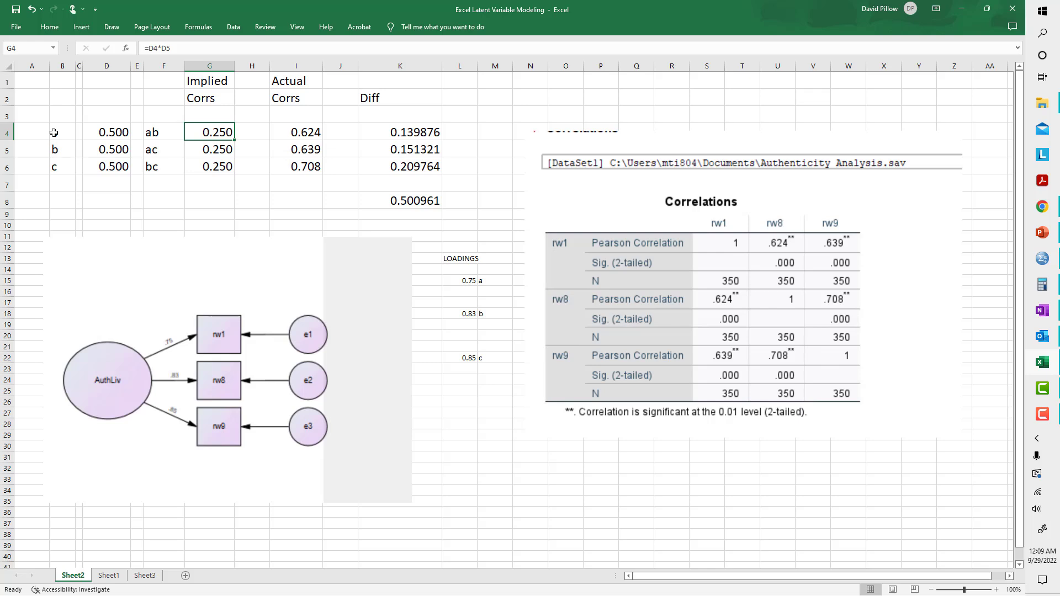
pyautogui.write('=-')
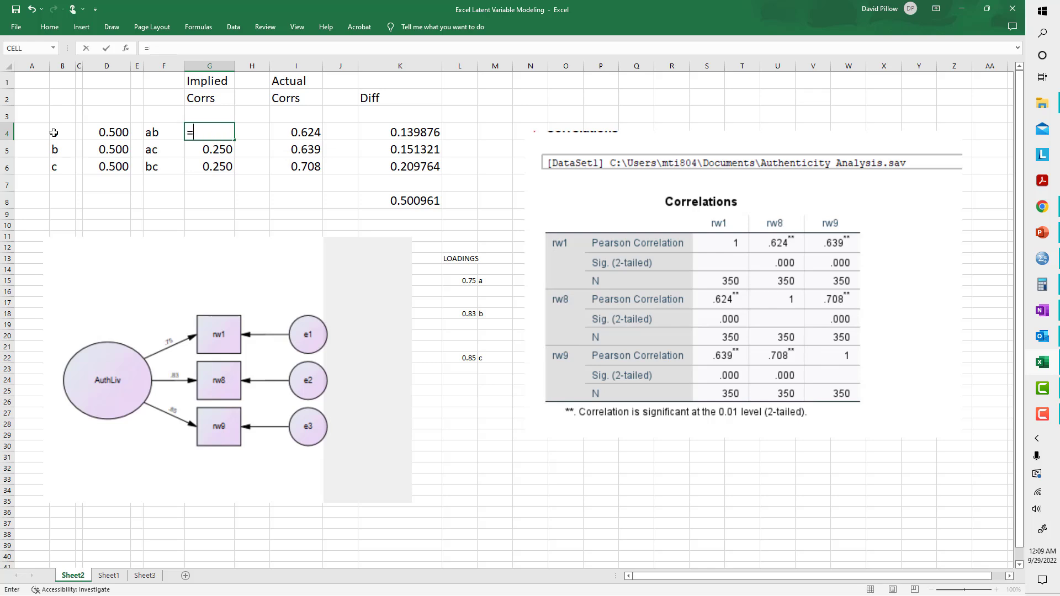
pyautogui.press('Down')
pyautogui.press('Up')
pyautogui.press('Escape')
# Clear the implied correlation formulas from cells G4 to G6
pyautogui.press('Down')
pyautogui.press('Up')
pyautogui.hotkey('shift', 'Down')
pyautogui.hotkey('shift', 'Down')
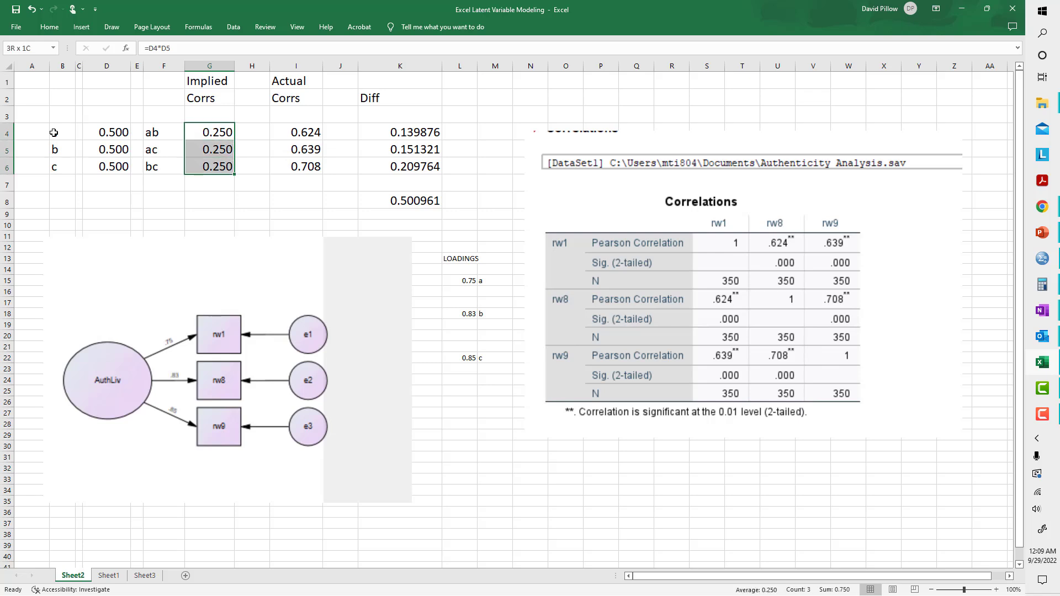
pyautogui.press('Delete')
pyautogui.hotkey('shift', 'Up')
pyautogui.hotkey('shift', 'Up')
pyautogui.press('Up')
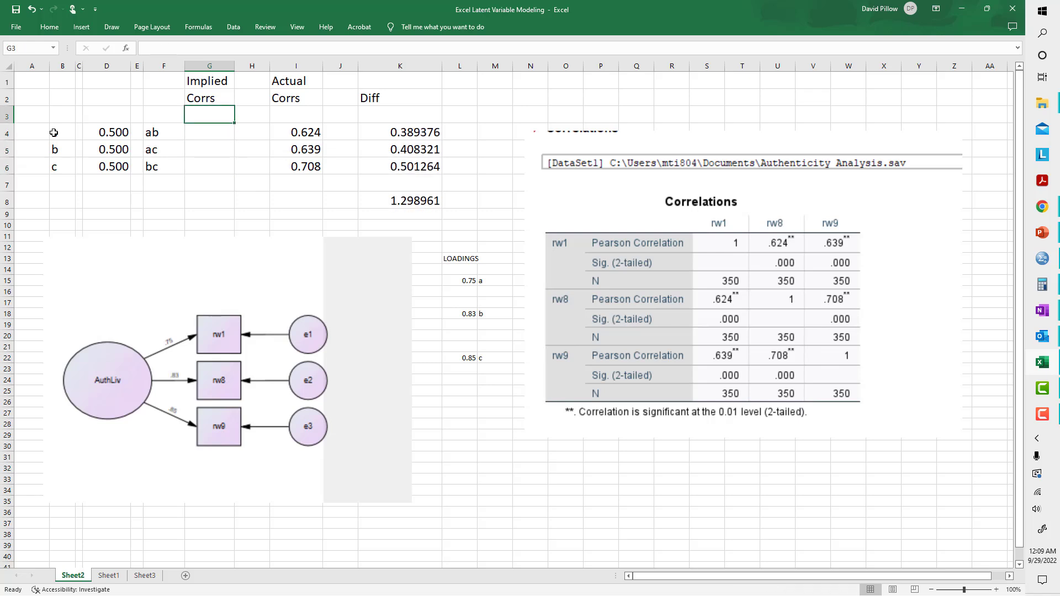
pyautogui.press('Down')
pyautogui.press('Down')
pyautogui.press('Up')
pyautogui.press('Left')
pyautogui.press('Left')
pyautogui.press('Left')
pyautogui.press('Left')
pyautogui.press('Left')
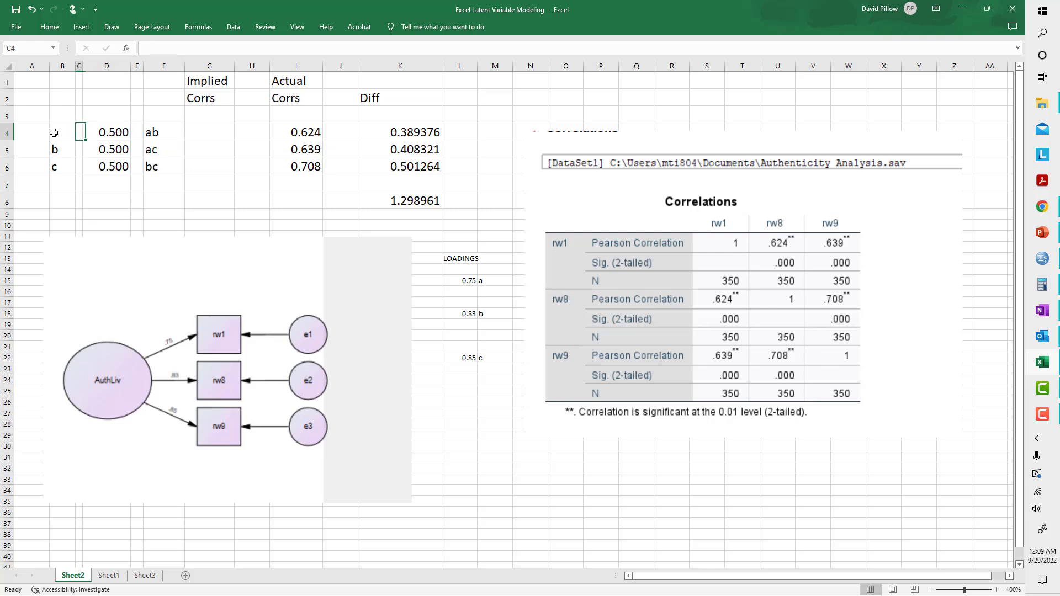
pyautogui.press('Right')
pyautogui.press('Right')
pyautogui.press('Right')
pyautogui.press('Right')
pyautogui.press('Right')
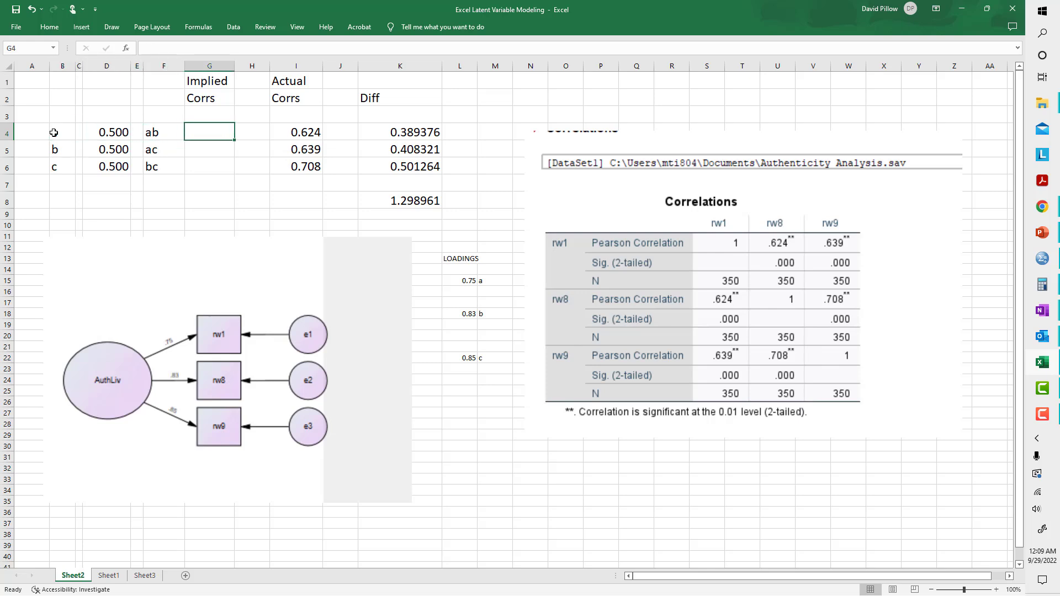
# Label the actual correlations 1and2, 1and3 and 2and3 in cells H4 to H6
pyautogui.click(343, 134)
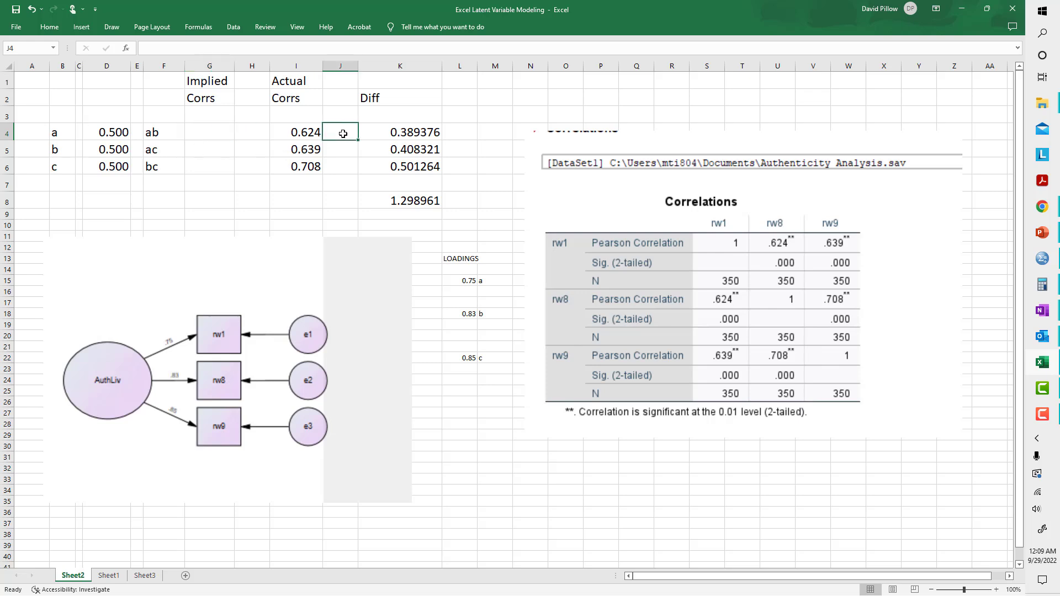
pyautogui.click(254, 131)
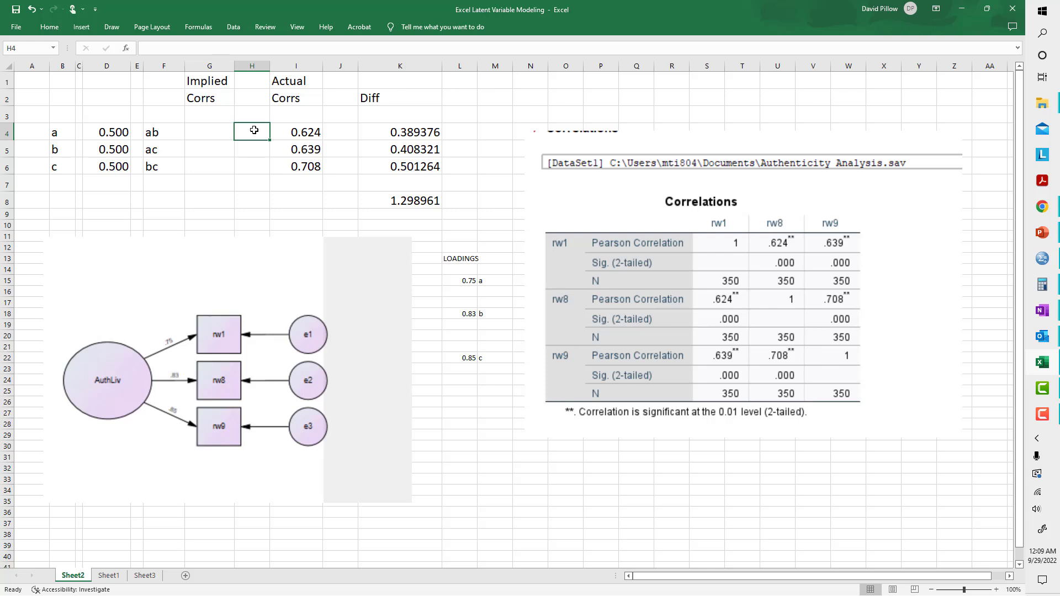
pyautogui.write('1and2')
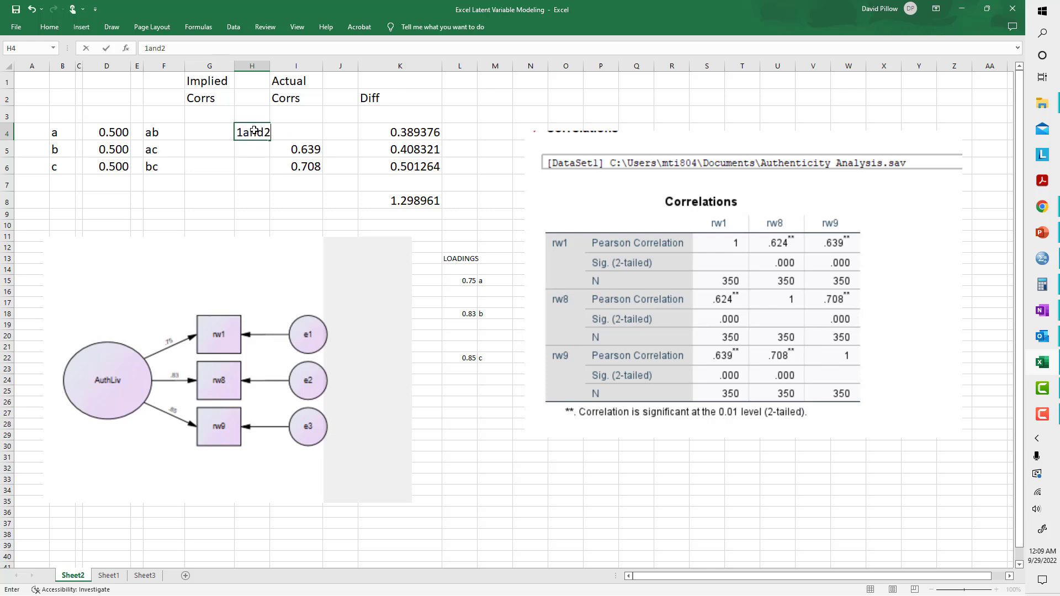
pyautogui.press('Return')
pyautogui.write('1and3')
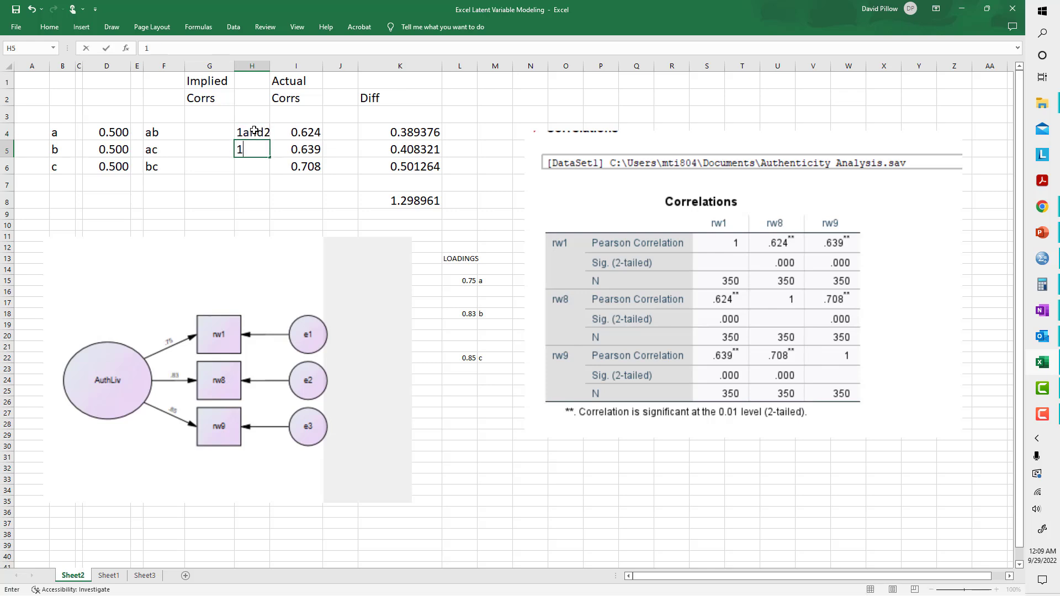
pyautogui.hotkey('ctrl', 'Return')
pyautogui.press('Return')
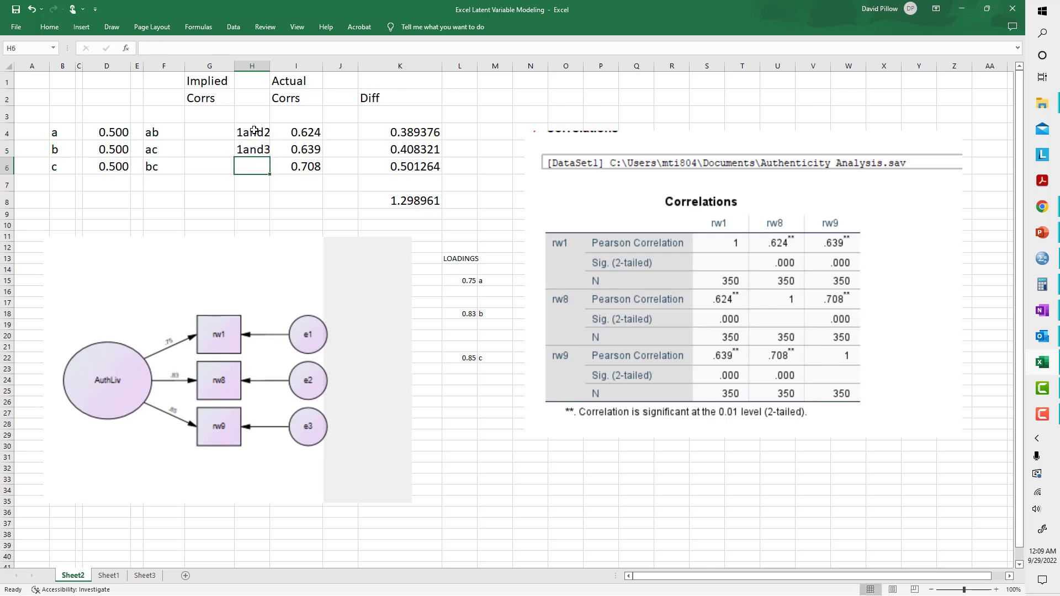
pyautogui.write('2and')
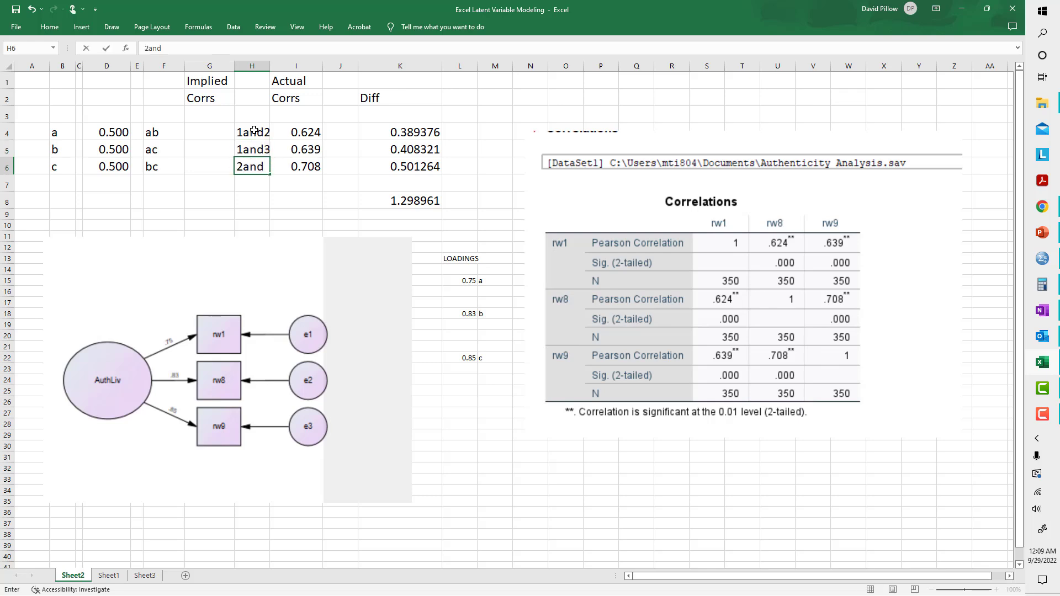
pyautogui.write('3')
pyautogui.press('Return')
pyautogui.press('Up')
pyautogui.press('Up')
pyautogui.press('Up')
pyautogui.press('Left')
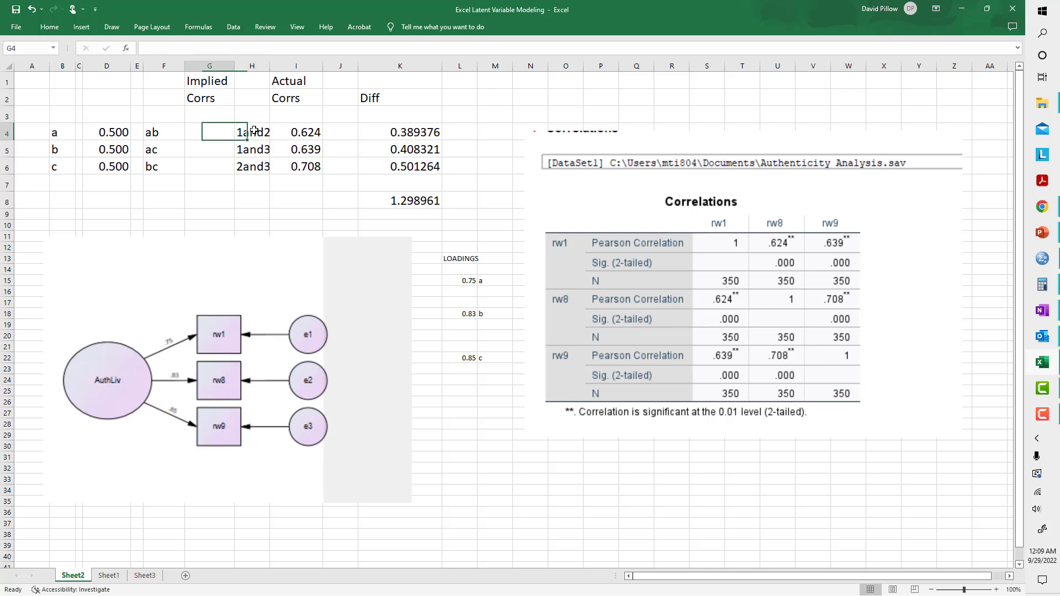
pyautogui.press('Left')
pyautogui.press('Right')
pyautogui.press('Left')
pyautogui.press('Left')
pyautogui.press('Left')
pyautogui.press('Right')
pyautogui.press('Right')
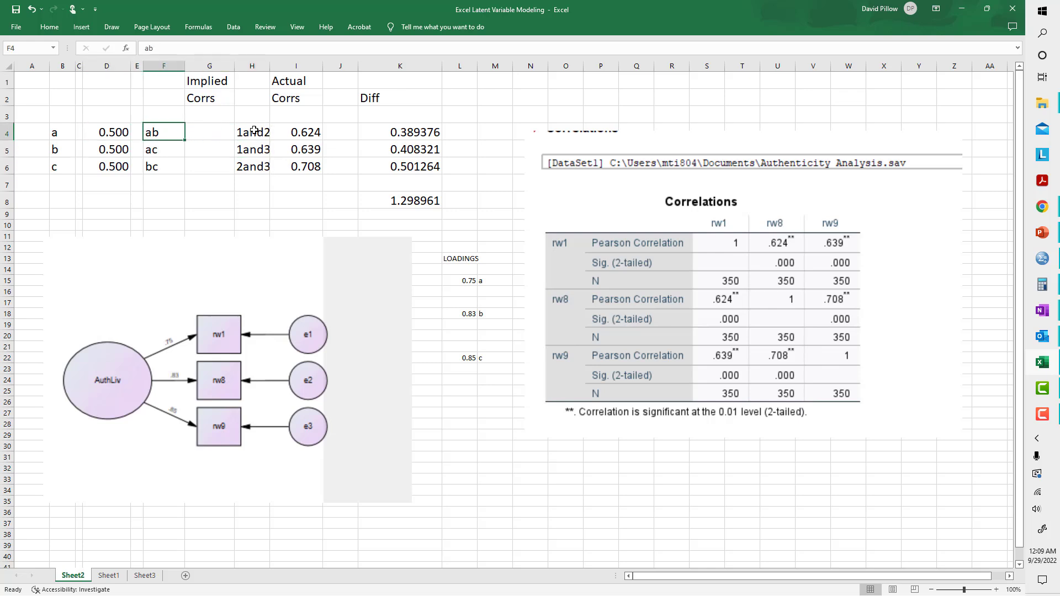
pyautogui.press('Right')
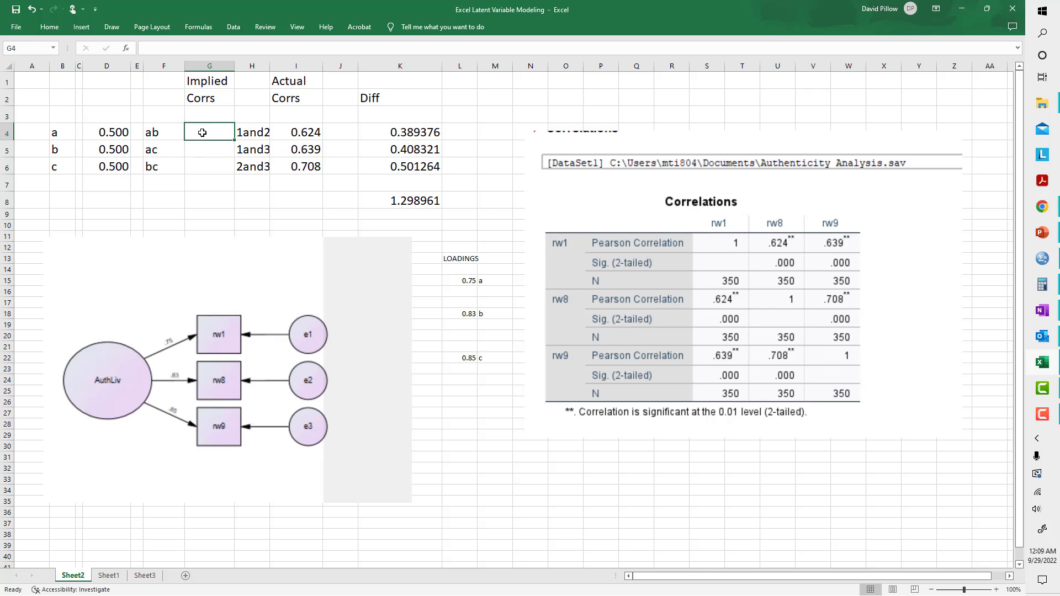
# Enter the formula =D4*D5 in cell G4 as the implied correlation for ab
pyautogui.write('=')
pyautogui.press('Left')
pyautogui.press('Left')
pyautogui.press('Left')
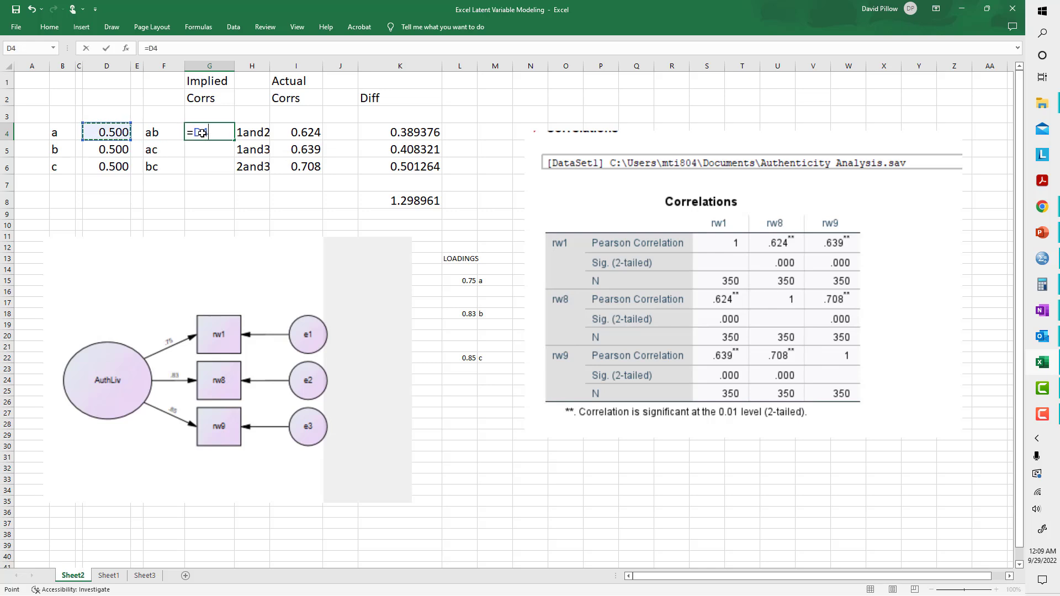
pyautogui.write('*')
pyautogui.press('Down')
pyautogui.press('Left')
pyautogui.press('Left')
pyautogui.press('Left')
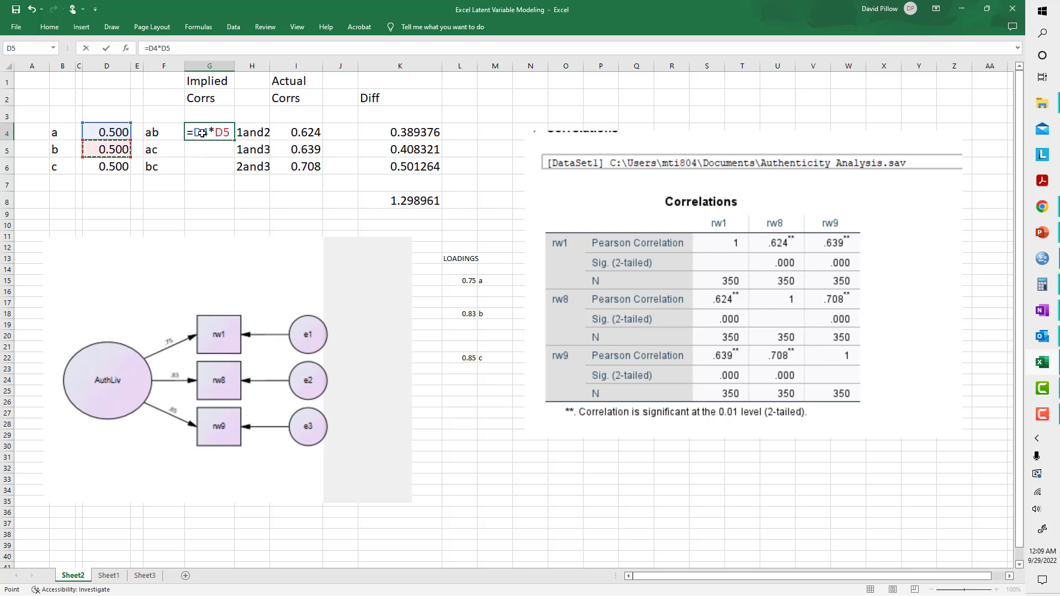
pyautogui.press('Return')
pyautogui.press('Up')
pyautogui.press('Up')
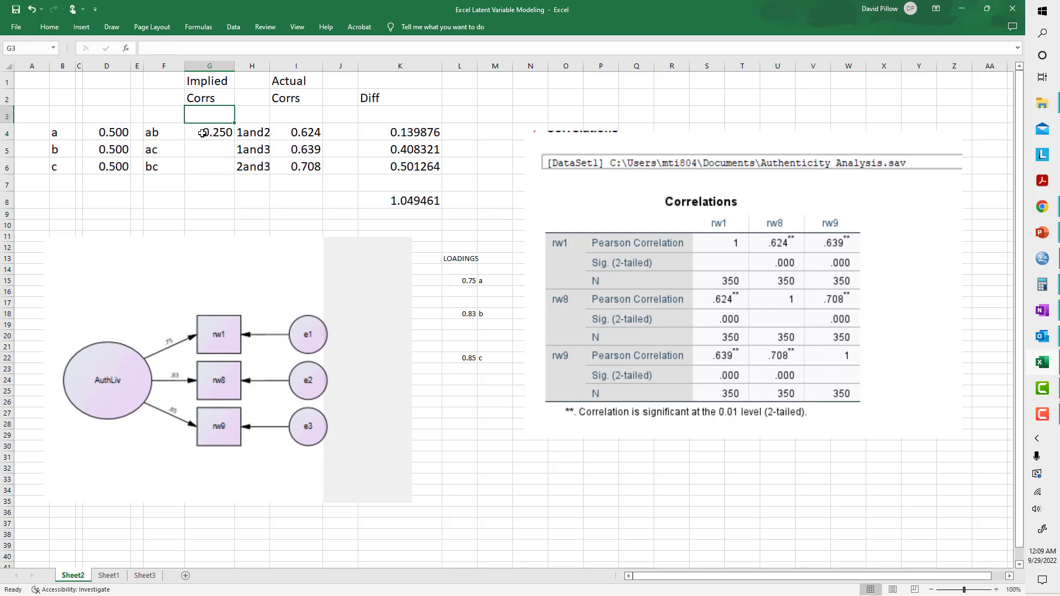
pyautogui.press('Down')
# Examine the a, b and c values in D4 to D6 together with the implied correlation formula in G4
pyautogui.press('Left')
pyautogui.press('Left')
pyautogui.press('Left')
pyautogui.press('Left')
pyautogui.press('Left')
pyautogui.press('Down')
pyautogui.press('Up')
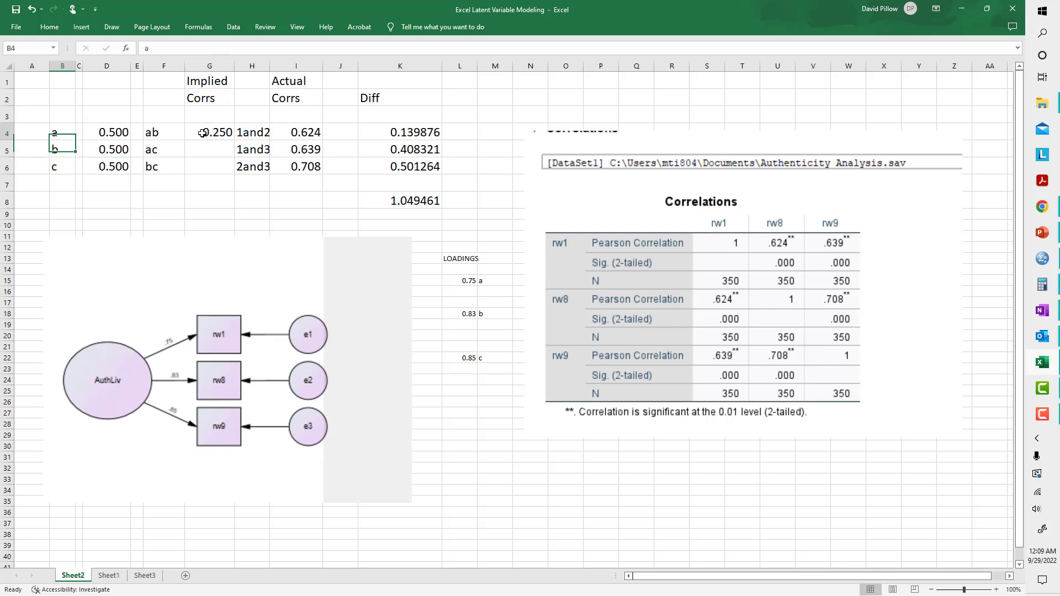
pyautogui.press('Down')
pyautogui.press('Down')
pyautogui.press('Up')
pyautogui.press('Up')
pyautogui.press('Right')
pyautogui.press('Right')
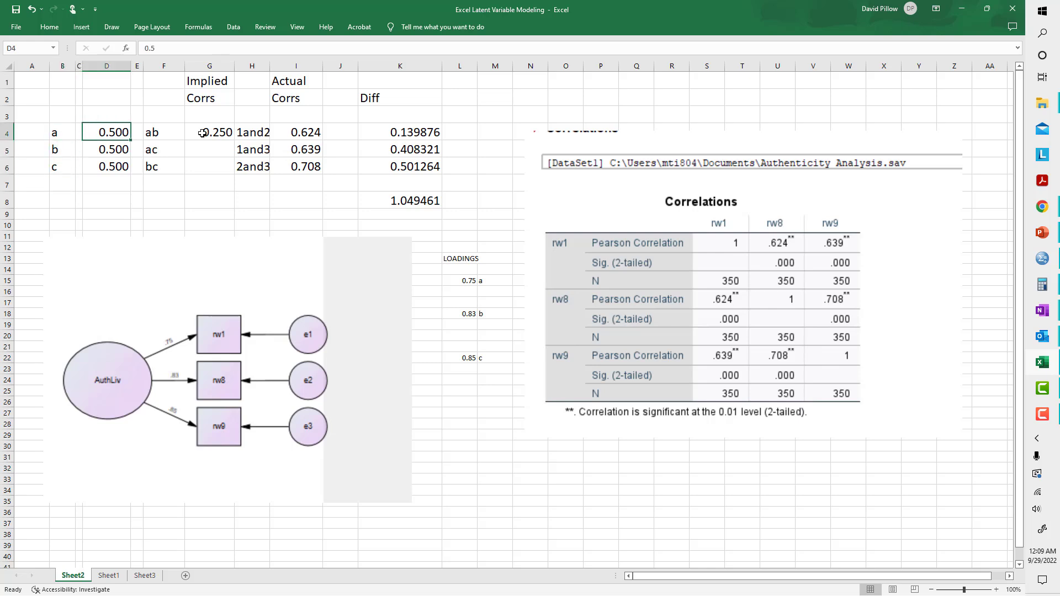
pyautogui.press('Down')
pyautogui.press('Up')
pyautogui.press('Right')
pyautogui.press('Right')
pyautogui.press('Right')
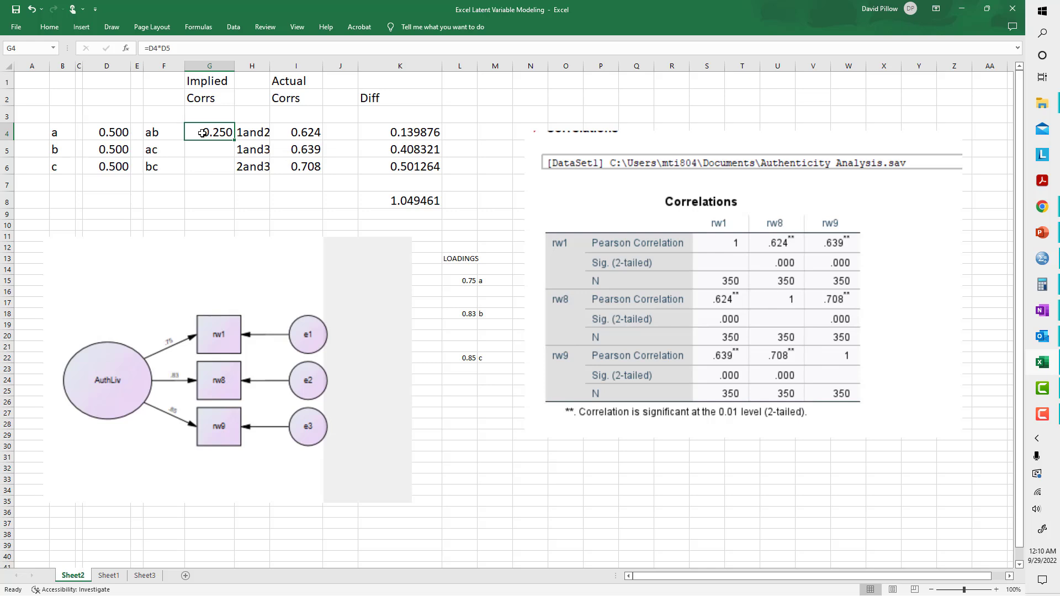
pyautogui.press('Left')
pyautogui.press('Left')
pyautogui.press('Left')
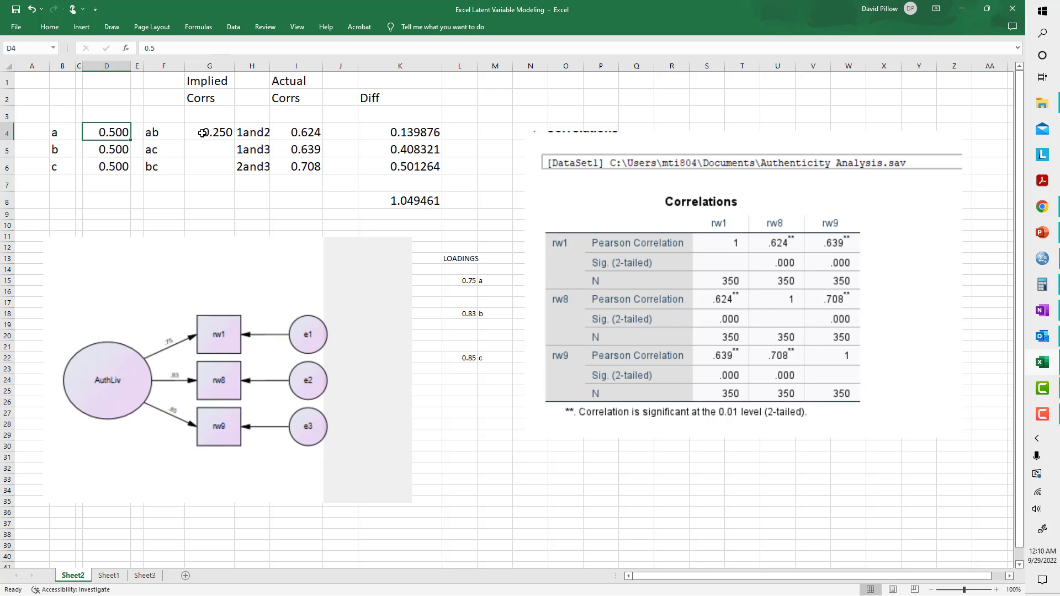
pyautogui.press('Down')
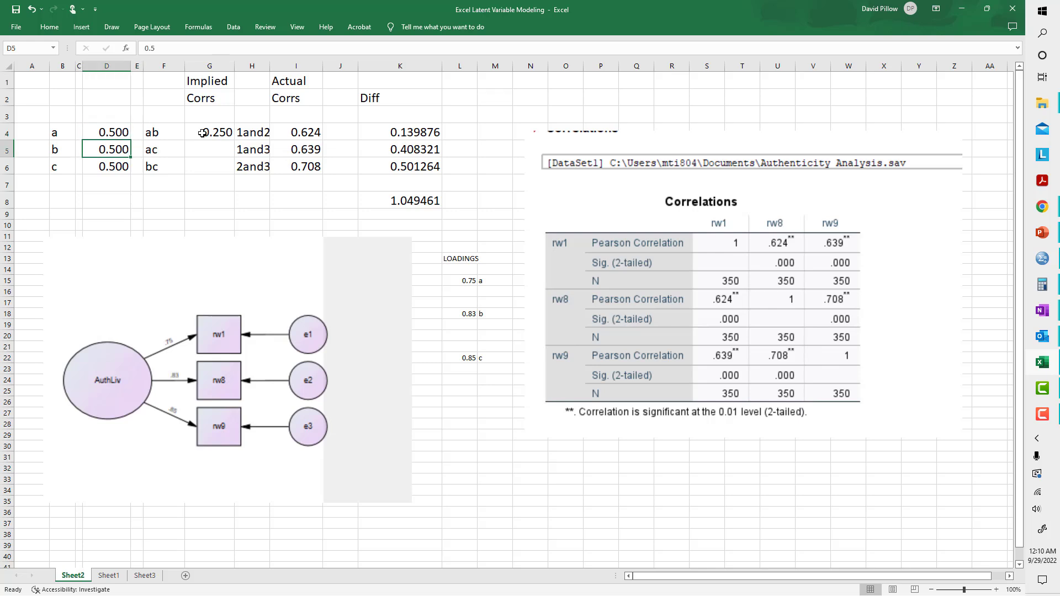
pyautogui.press('Up')
pyautogui.press('Up')
pyautogui.press('Down')
pyautogui.press('Down')
pyautogui.press('Up')
pyautogui.press('Right')
pyautogui.press('Right')
pyautogui.press('Left')
pyautogui.press('Left')
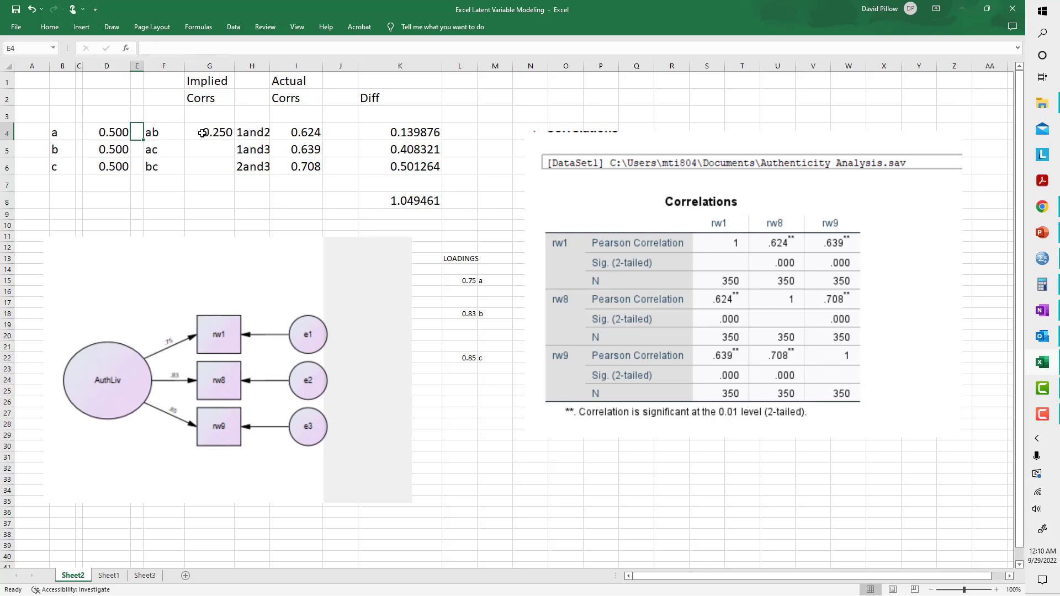
pyautogui.press('Down')
pyautogui.press('Down')
pyautogui.press('Up')
pyautogui.press('Up')
# Enter the formula =D4*D6 in cell G5 as the implied correlation for ac
pyautogui.press('Right')
pyautogui.press('Right')
pyautogui.press('Right')
pyautogui.press('Down')
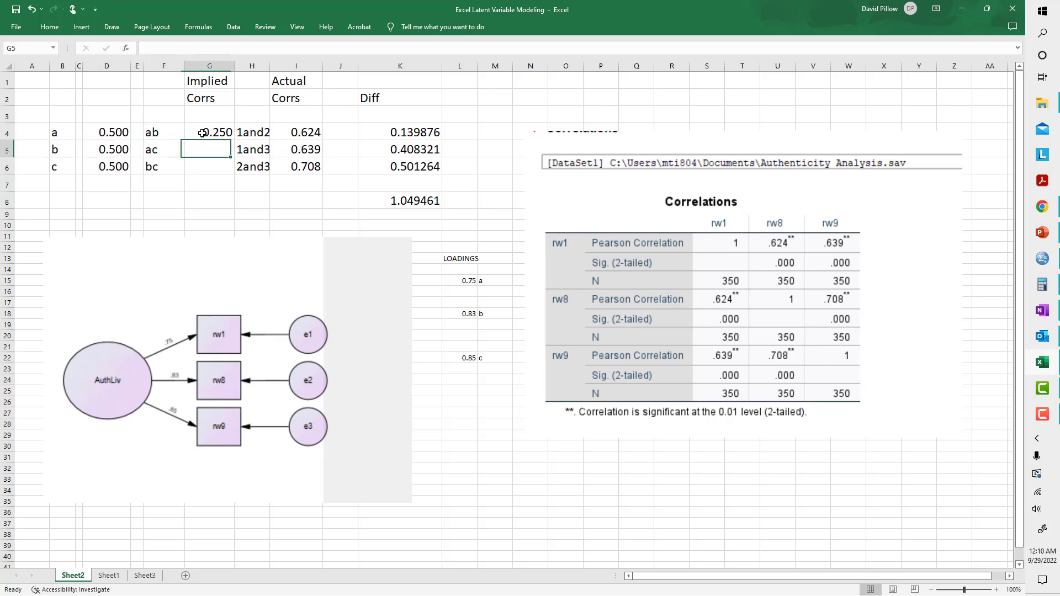
pyautogui.write('=')
pyautogui.press('Left')
pyautogui.press('Left')
pyautogui.press('Left')
pyautogui.press('Up')
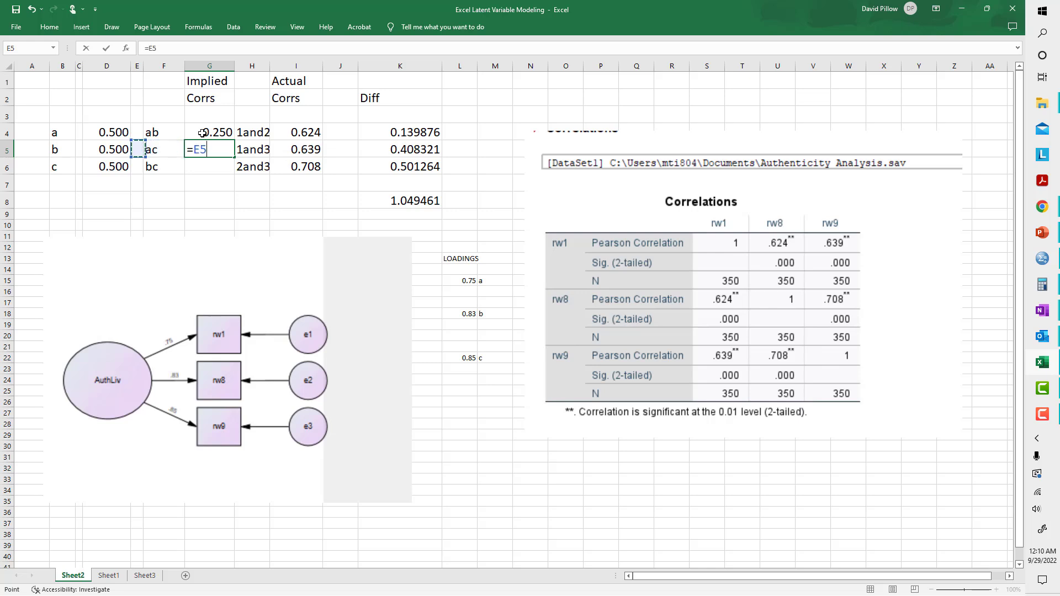
pyautogui.write('*')
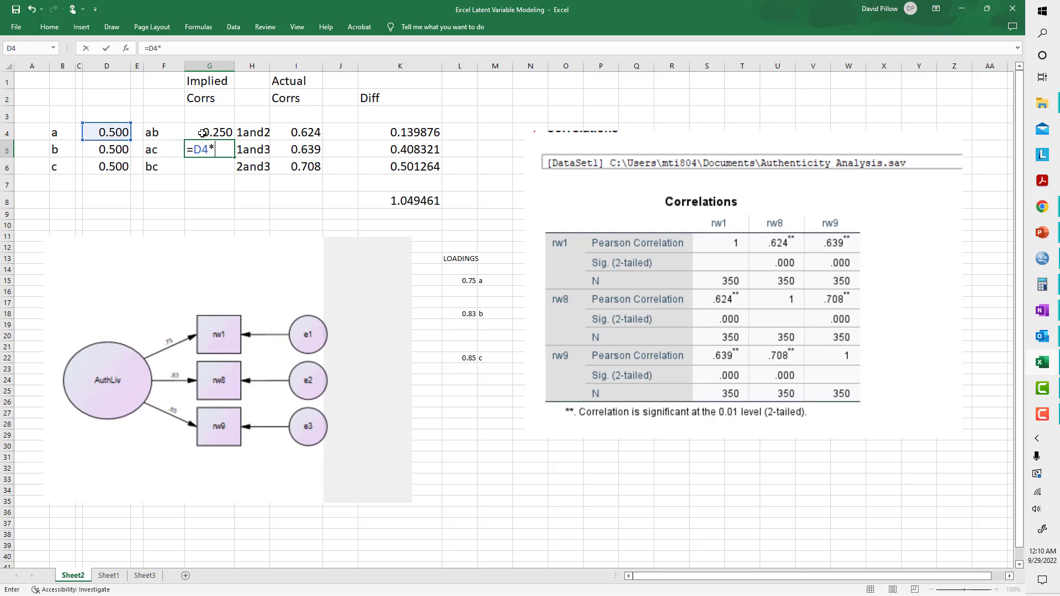
pyautogui.press('Left')
pyautogui.press('Left')
pyautogui.press('Left')
pyautogui.press('Down')
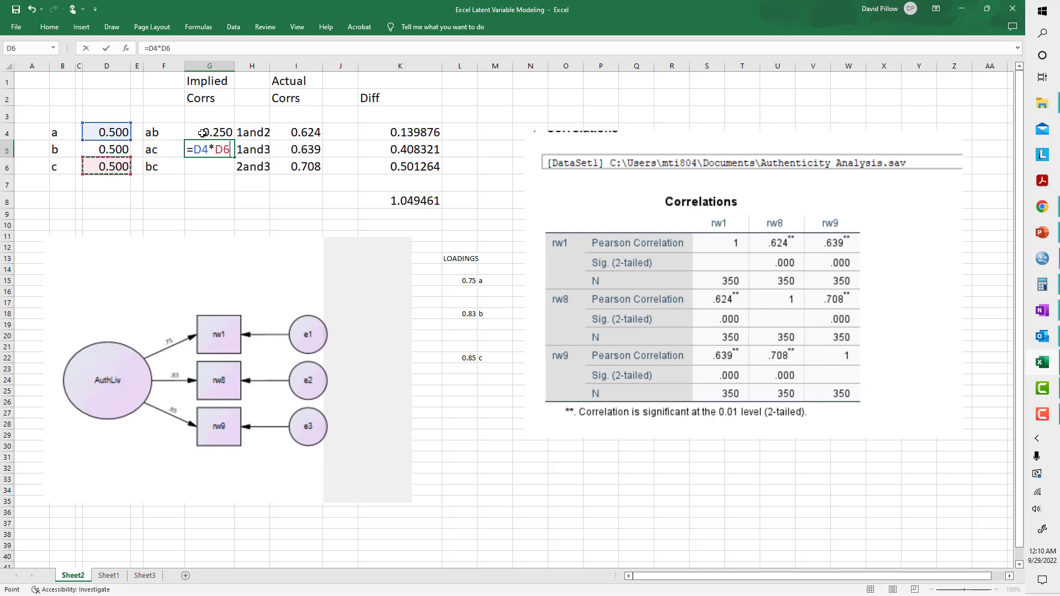
pyautogui.press('Return')
pyautogui.press('Up')
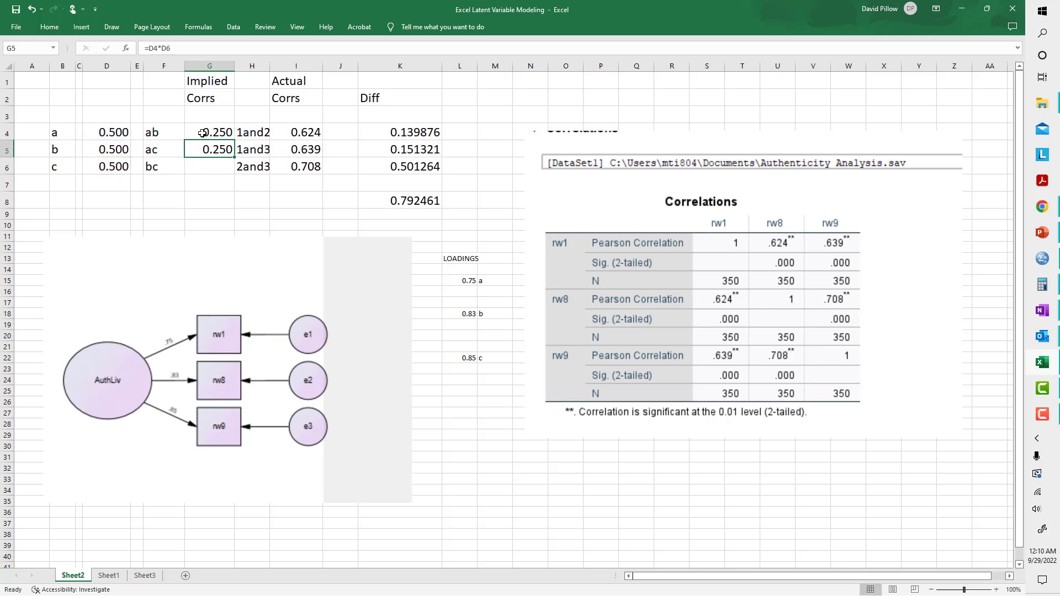
pyautogui.press('Down')
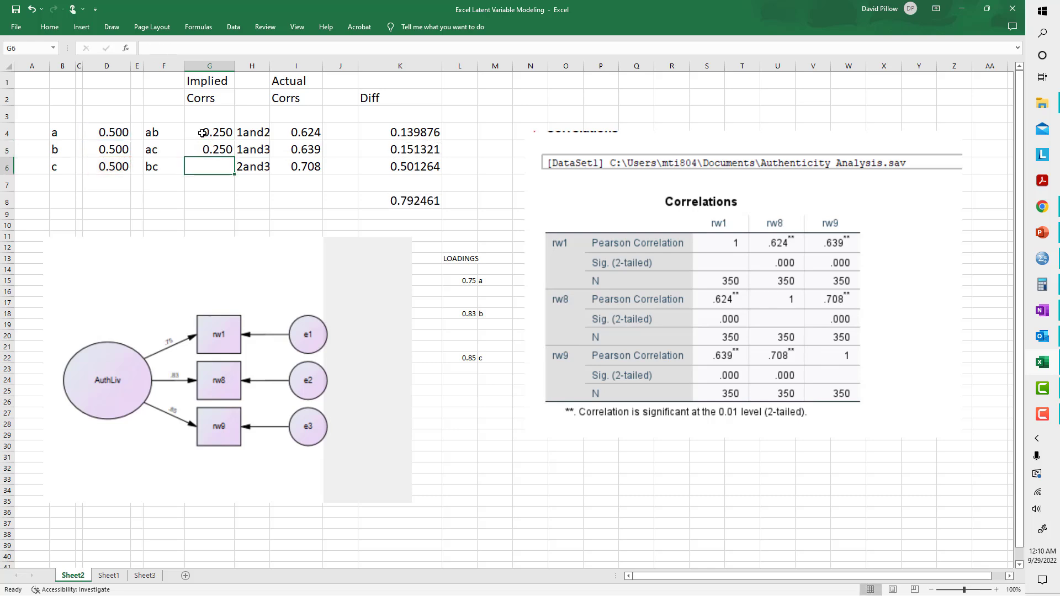
# Enter the formula =D5*D6 in cell G6 as the implied correlation for bc
pyautogui.write('=')
pyautogui.press('Left')
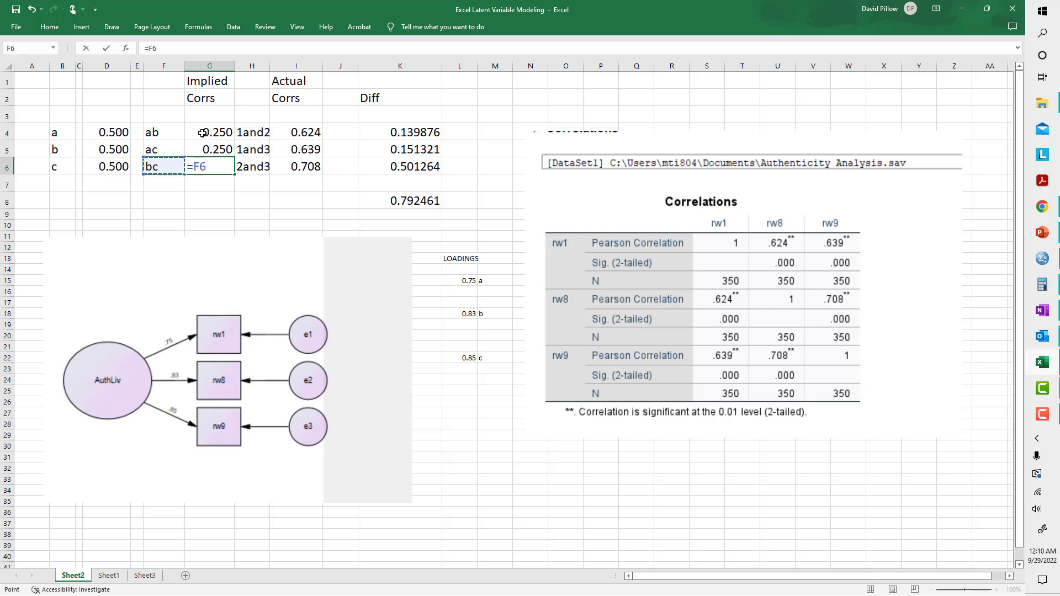
pyautogui.press('Up')
pyautogui.press('Left')
pyautogui.press('Left')
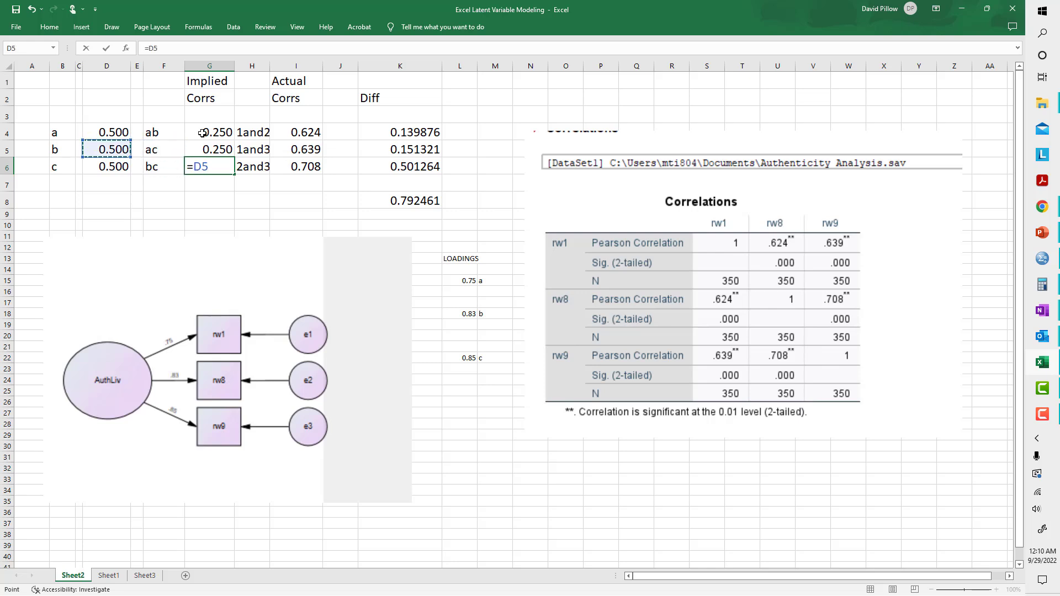
pyautogui.write('*')
pyautogui.press('Left')
pyautogui.press('Left')
pyautogui.press('Left')
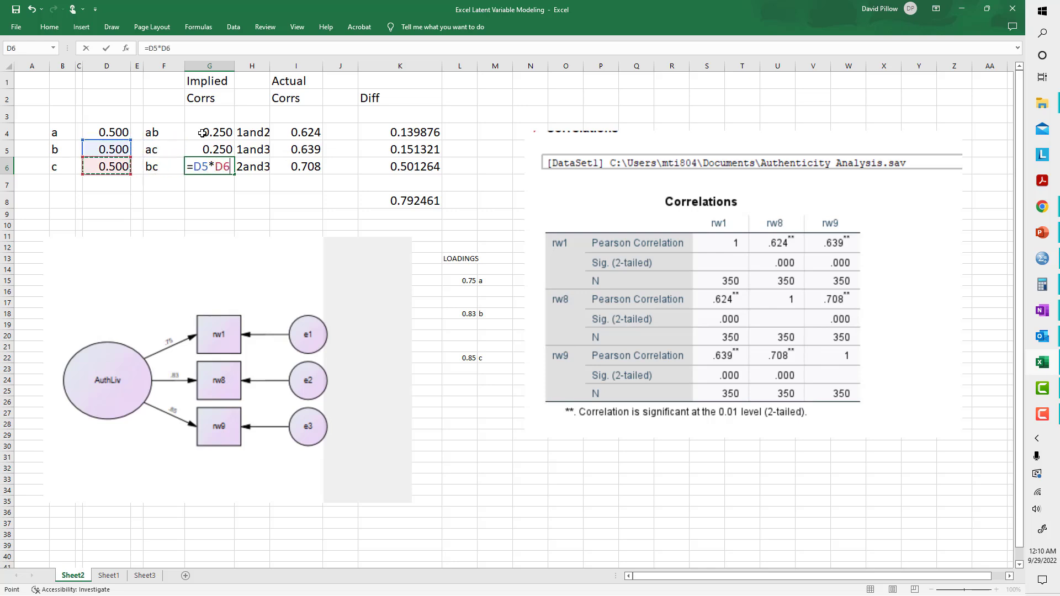
pyautogui.press('Return')
# Review the implied correlation formulas in cells G4 to G6
pyautogui.press('Up')
pyautogui.press('Up')
pyautogui.press('Up')
pyautogui.press('Up')
pyautogui.press('Down')
pyautogui.press('Down')
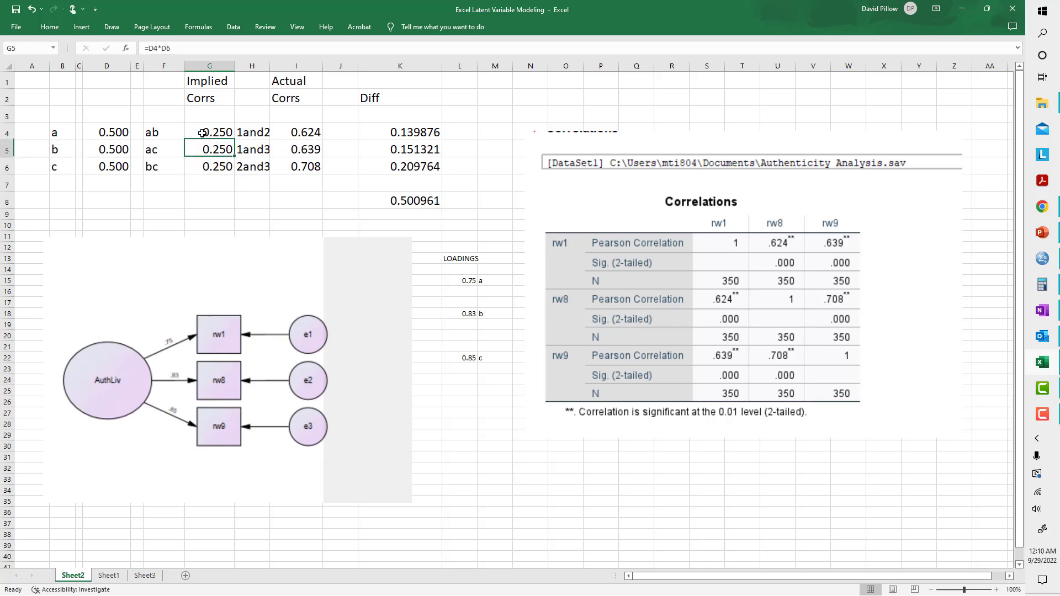
pyautogui.press('Up')
pyautogui.press('Down')
pyautogui.press('Down')
pyautogui.press('Down')
pyautogui.press('Up')
pyautogui.press('Up')
pyautogui.press('Up')
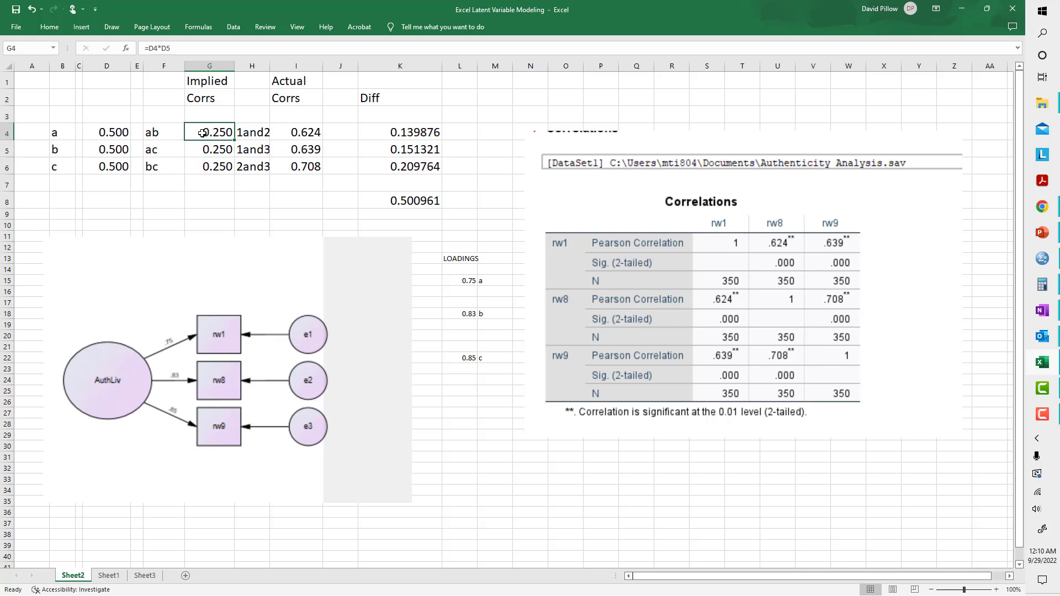
pyautogui.press('Down')
pyautogui.press('Down')
pyautogui.press('Up')
pyautogui.press('Up')
# Compare the actual correlations in I4 to I6 with the implied correlations in G4 to G6
pyautogui.press('Right')
pyautogui.press('Right')
pyautogui.press('Right')
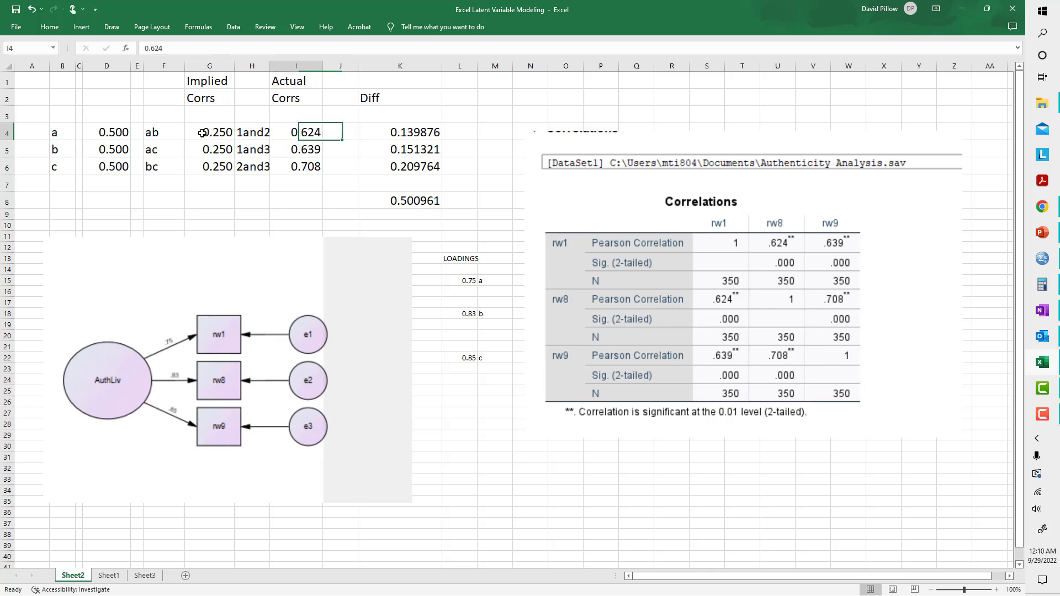
pyautogui.press('Left')
pyautogui.press('Down')
pyautogui.press('Down')
pyautogui.press('Down')
pyautogui.press('Up')
pyautogui.press('Up')
pyautogui.press('Up')
pyautogui.press('Left')
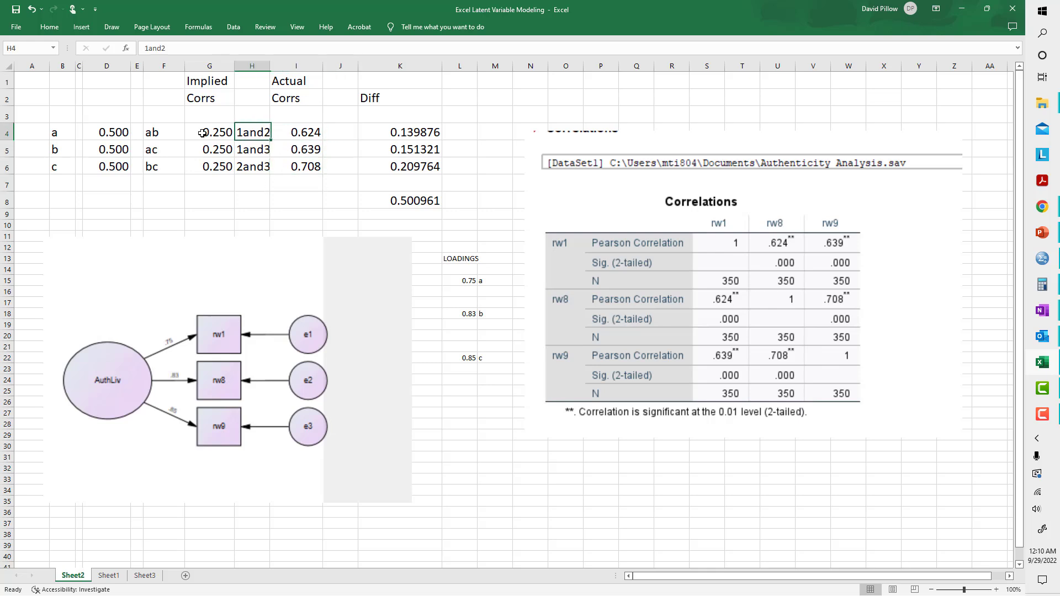
pyautogui.press('Left')
pyautogui.press('Down')
pyautogui.press('Down')
pyautogui.press('Up')
pyautogui.press('Up')
pyautogui.press('Up')
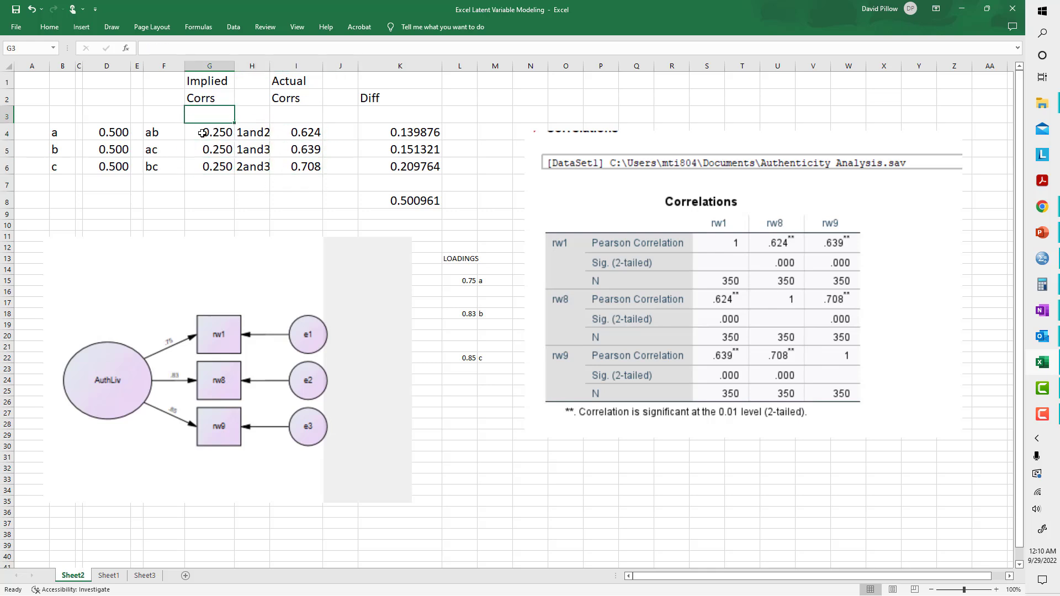
# Clear the squared difference formulas from cells K4 to K6 in the Diff column
pyautogui.press('Down')
pyautogui.press('Right')
pyautogui.press('Right')
pyautogui.press('Right')
pyautogui.press('Right')
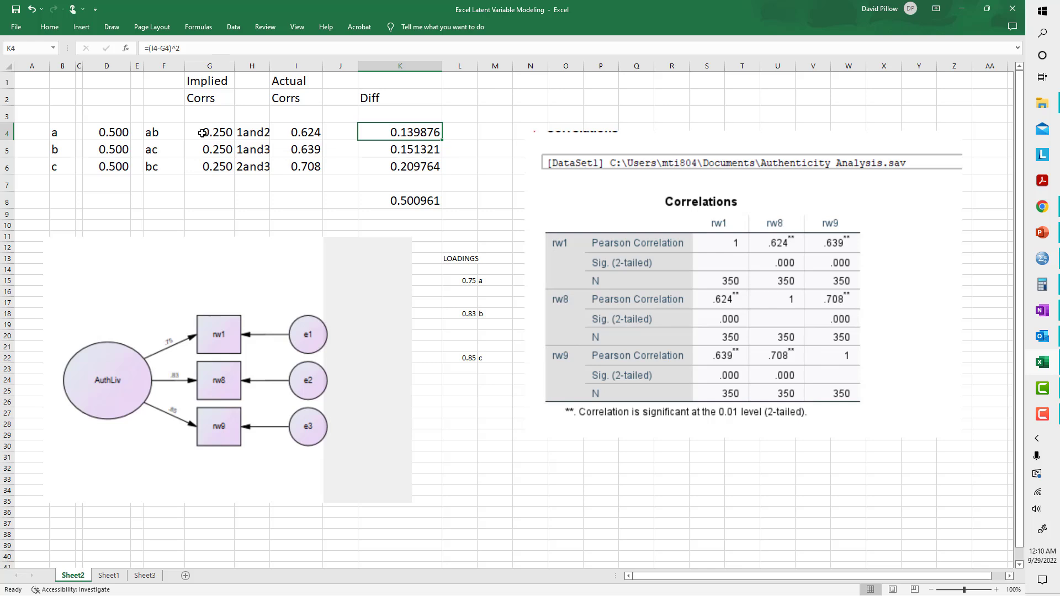
pyautogui.hotkey('shift', 'Down')
pyautogui.hotkey('shift', 'Down')
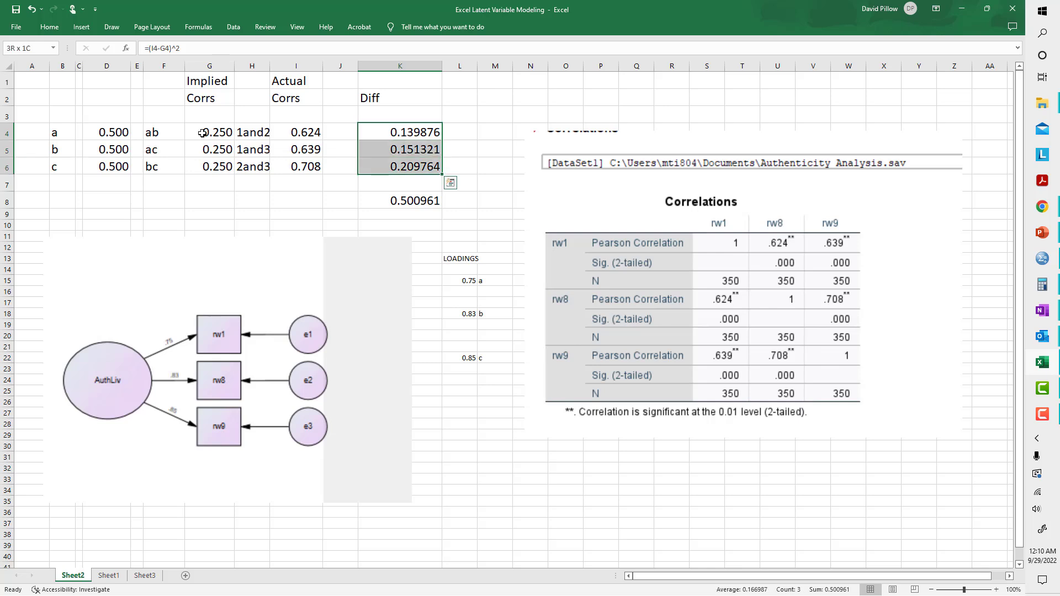
pyautogui.press('Delete')
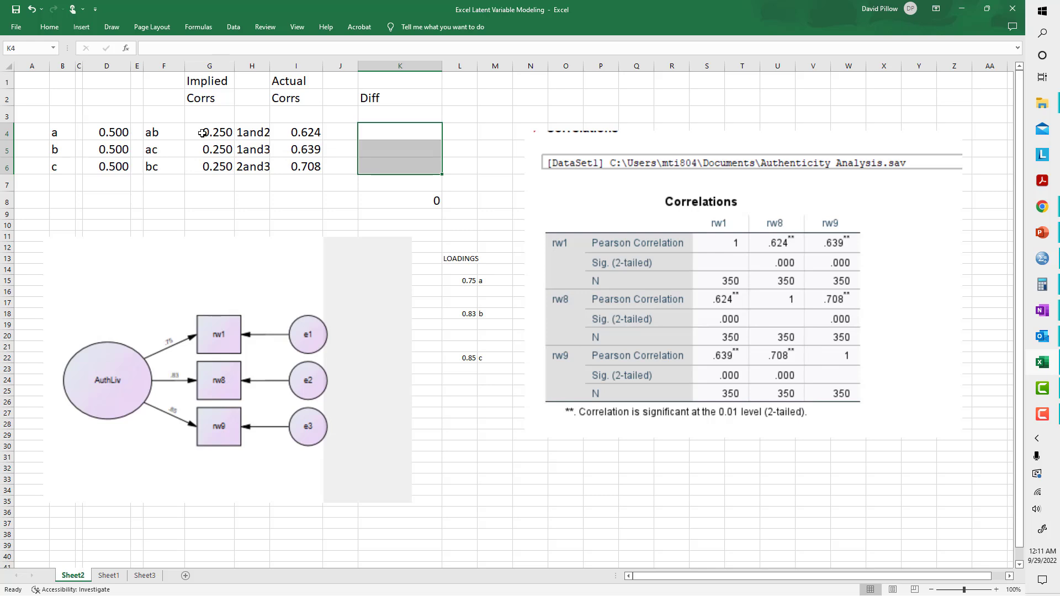
# Enter the formula =(I4-G4)^2 in cell K4 as the squared difference between actual and implied correlation
pyautogui.press('Left')
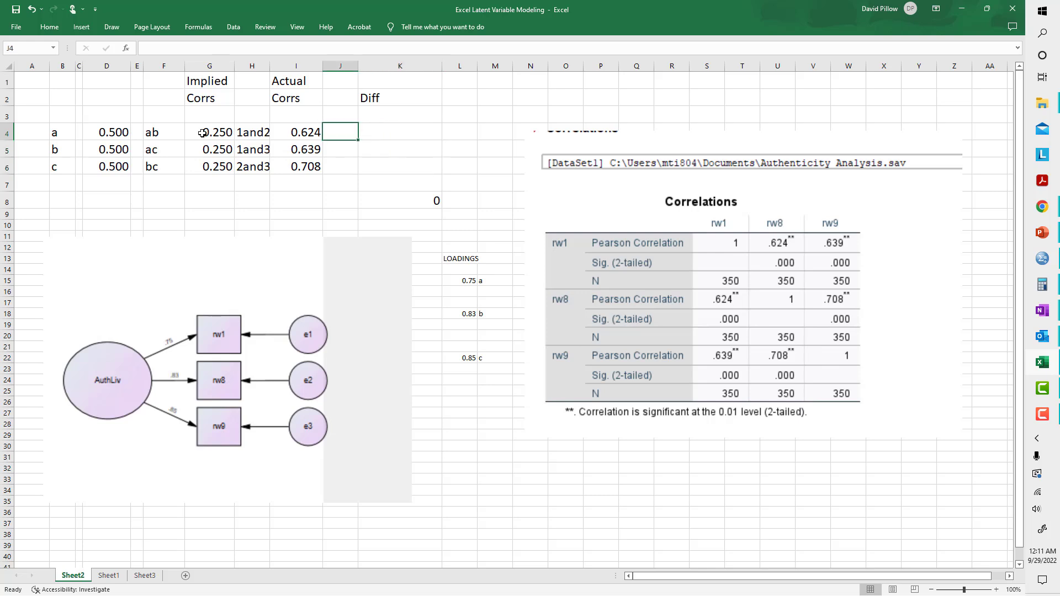
pyautogui.press('Right')
pyautogui.write('=')
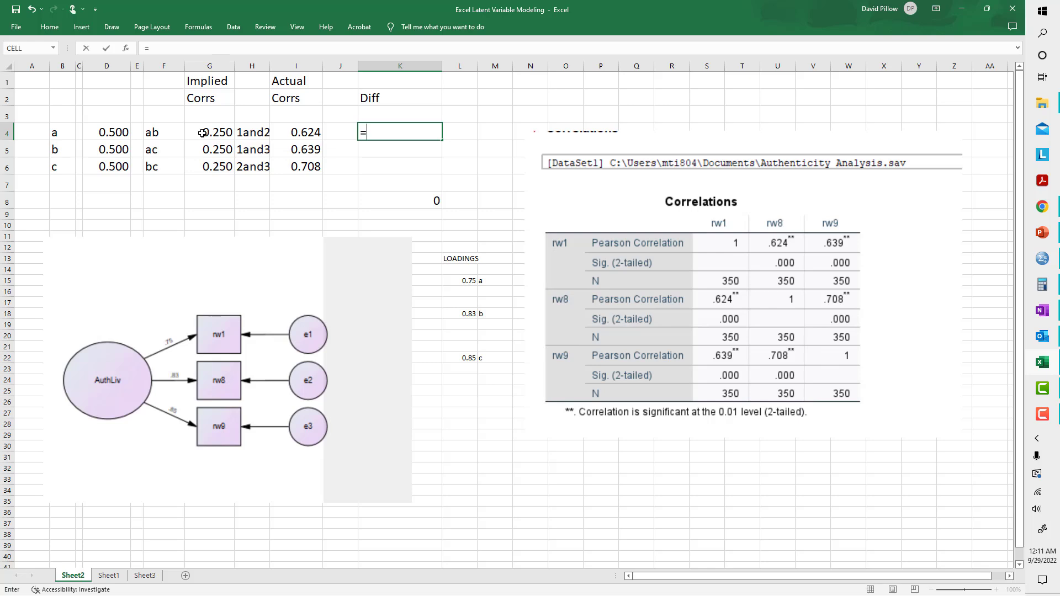
pyautogui.write('(')
pyautogui.press('Left')
pyautogui.press('Left')
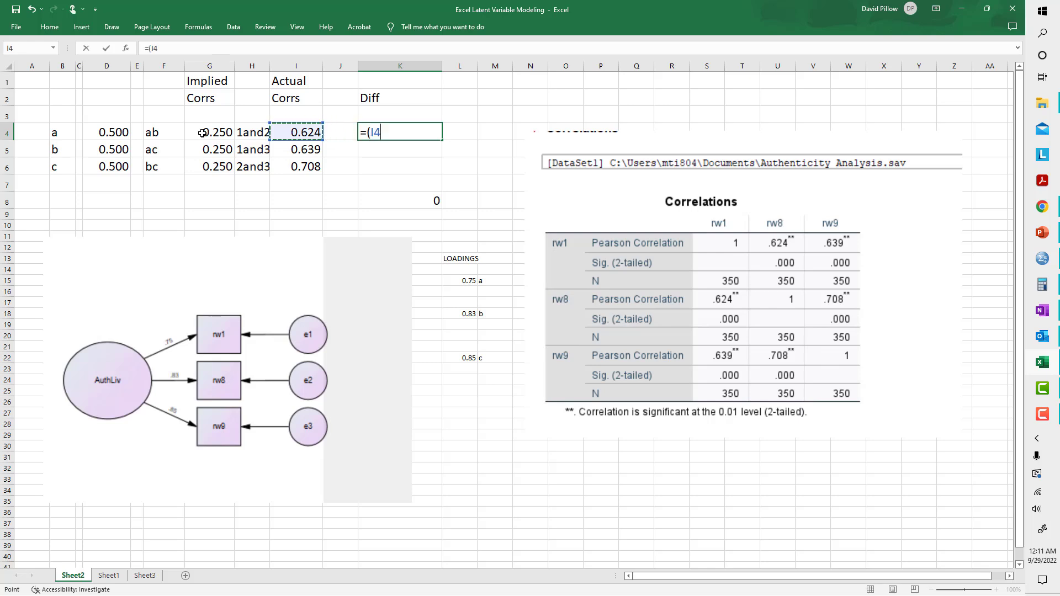
pyautogui.write('-')
pyautogui.press('Left')
pyautogui.press('Left')
pyautogui.press('Left')
pyautogui.press('Left')
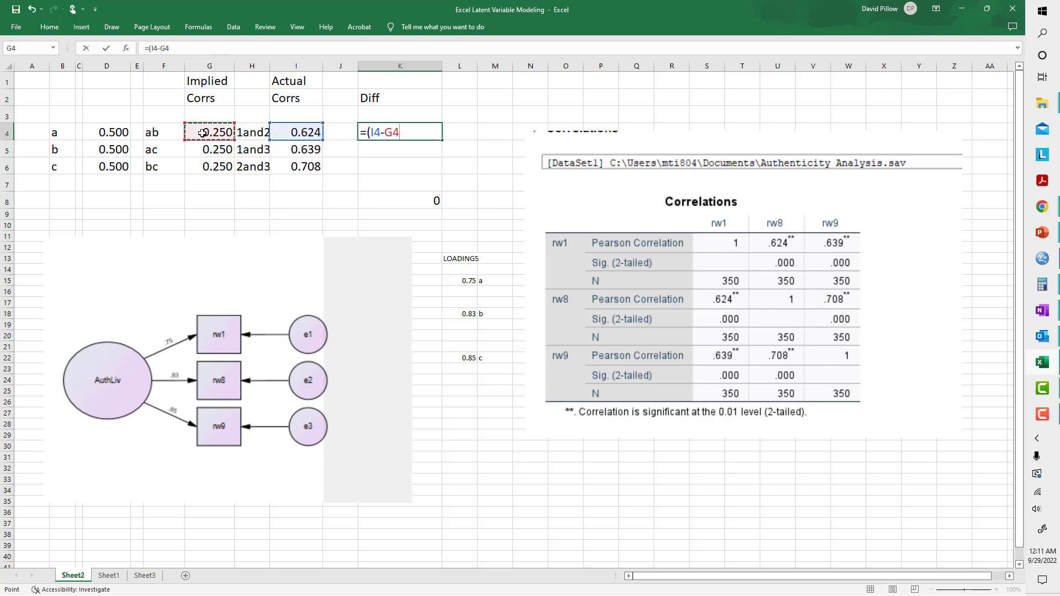
pyautogui.write(')^2')
pyautogui.press('Return')
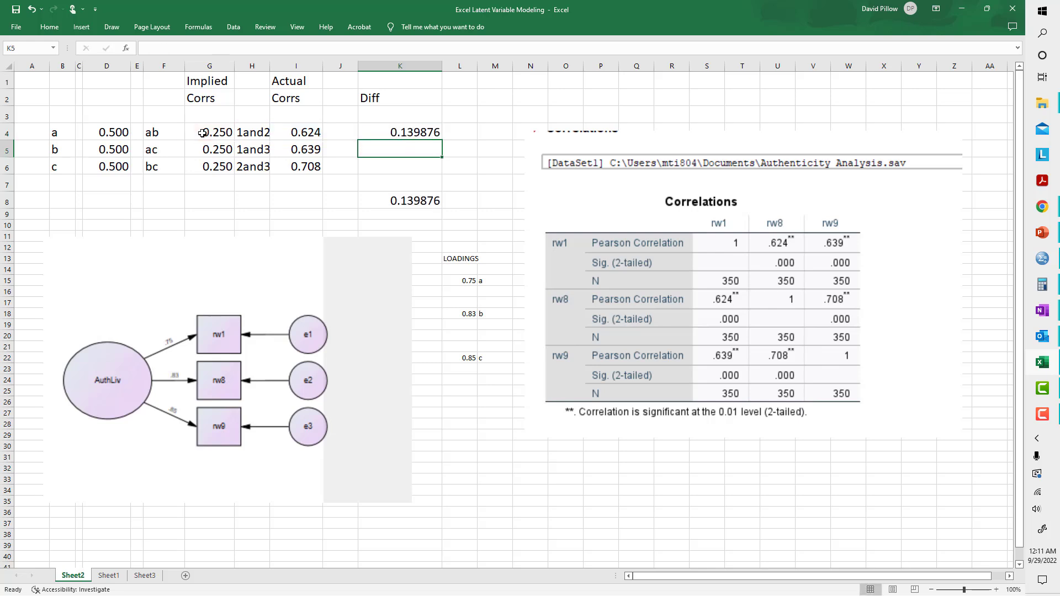
# Copy the squared difference formula from K4 into cells K5 and K6
pyautogui.press('Up')
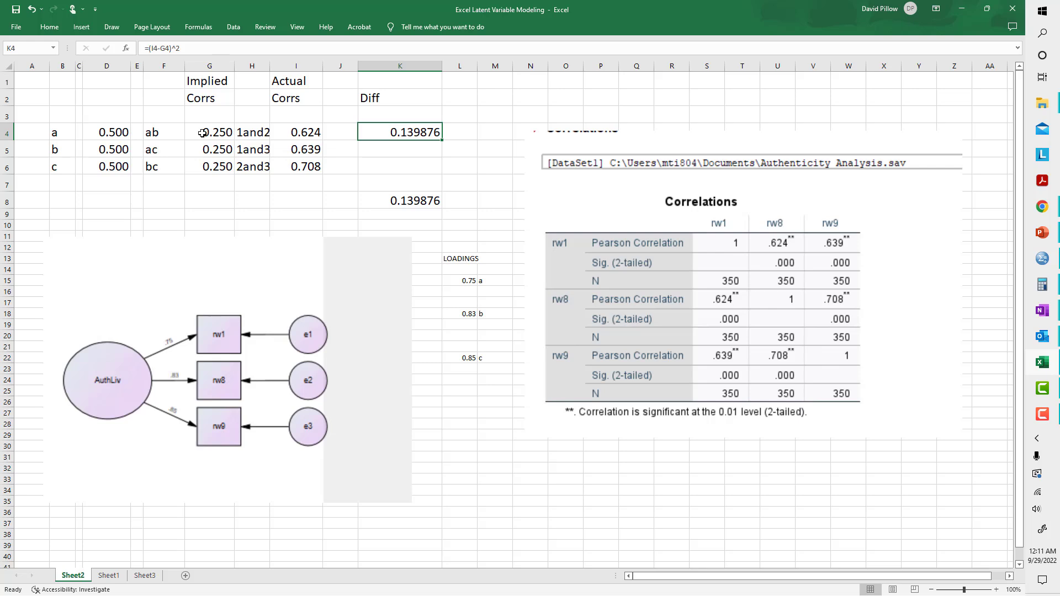
pyautogui.hotkey('ctrl', 'c')
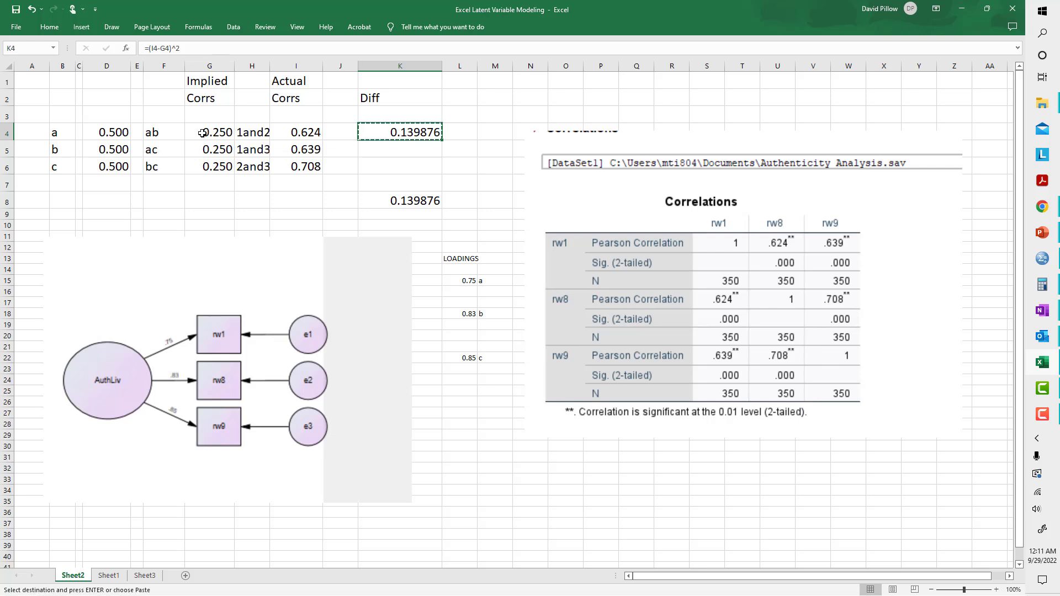
pyautogui.hotkey('shift', 'Down')
pyautogui.hotkey('shift', 'Down')
pyautogui.hotkey('ctrl', 'v')
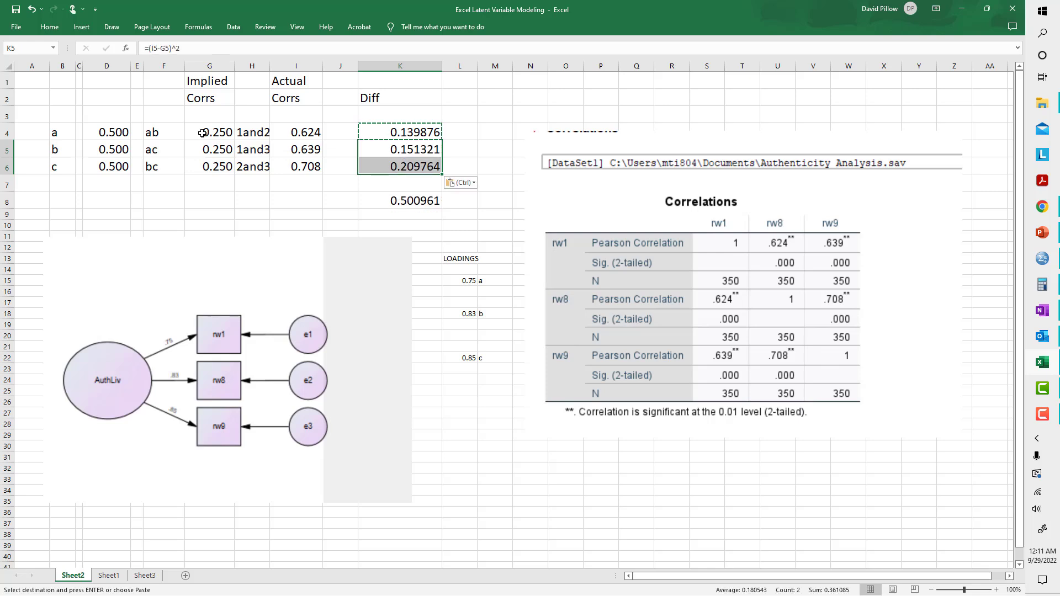
# Check the copied formula in K5 against the row 5 actual and implied correlations it refers to
pyautogui.press('Up')
pyautogui.press('Up')
pyautogui.press('Down')
pyautogui.press('Down')
pyautogui.press('Up')
pyautogui.press('Down')
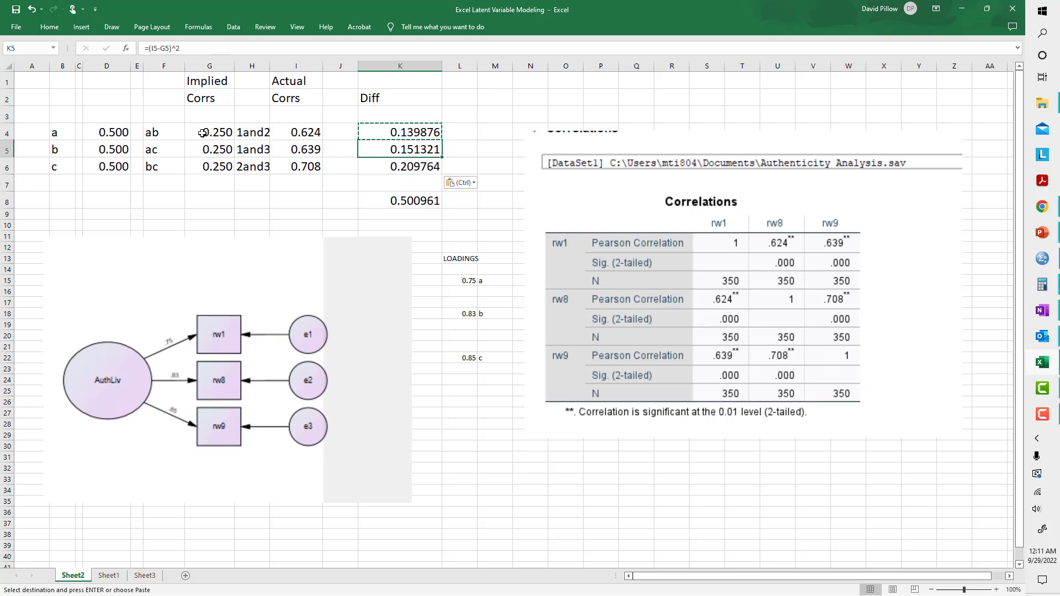
pyautogui.press('Left')
pyautogui.press('Left')
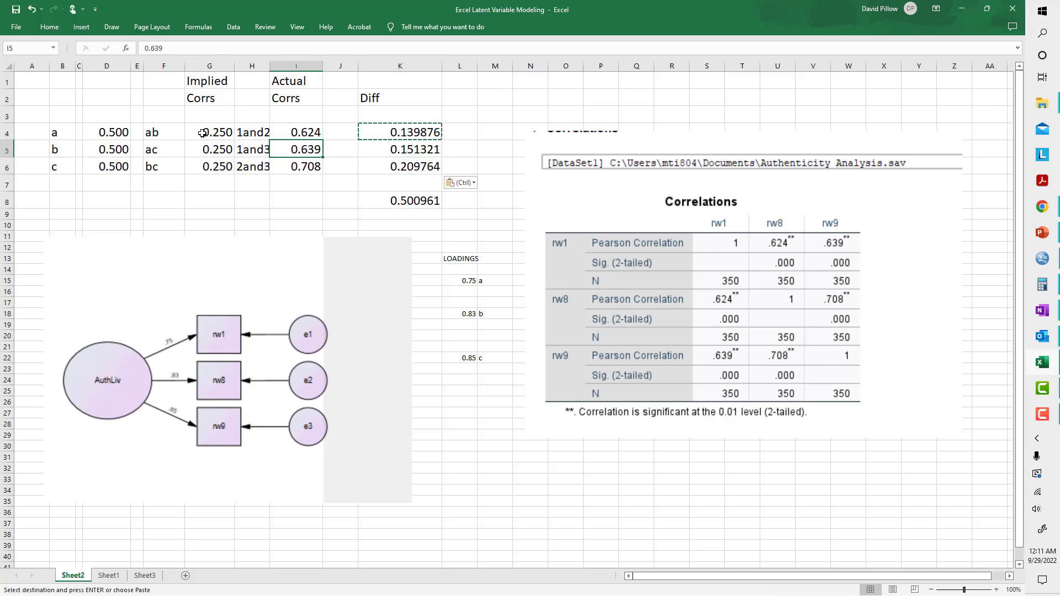
pyautogui.press('Right')
pyautogui.press('Right')
pyautogui.press('Left')
pyautogui.press('Left')
pyautogui.press('Left')
pyautogui.press('Left')
pyautogui.press('Right')
pyautogui.press('Right')
pyautogui.press('Right')
pyautogui.press('Right')
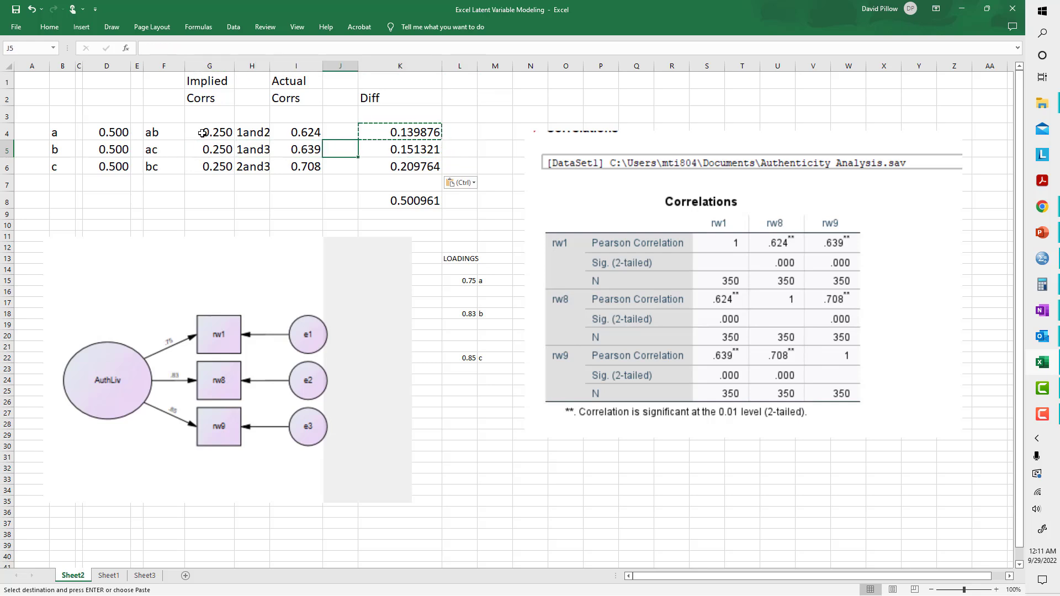
# Check the copied formula in K6 against the row 6 actual and implied correlations it refers to
pyautogui.press('Down')
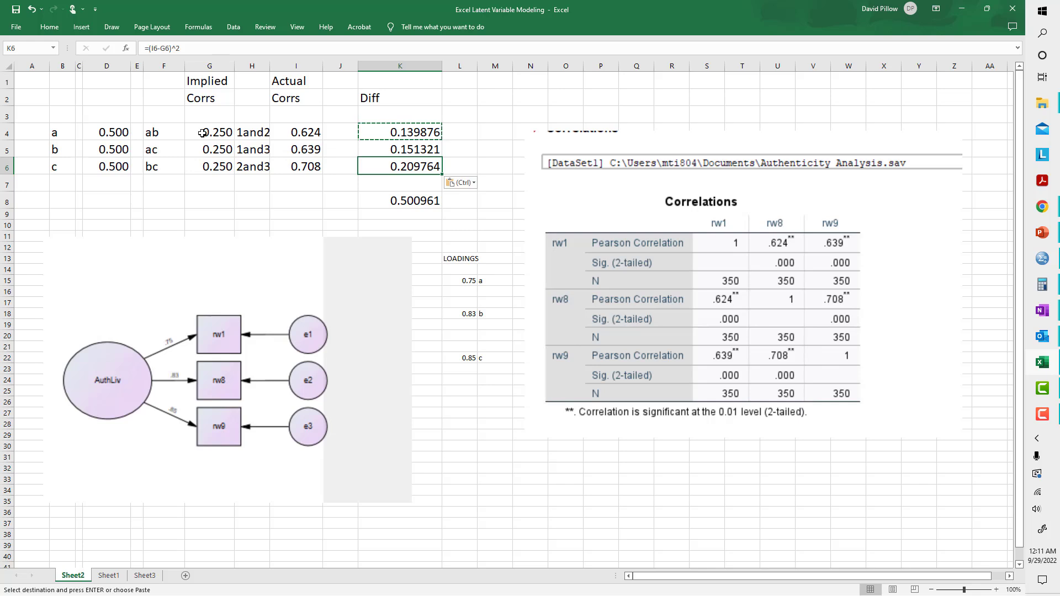
pyautogui.press('Left')
pyautogui.press('Left')
pyautogui.press('Left')
pyautogui.press('Left')
pyautogui.press('Left')
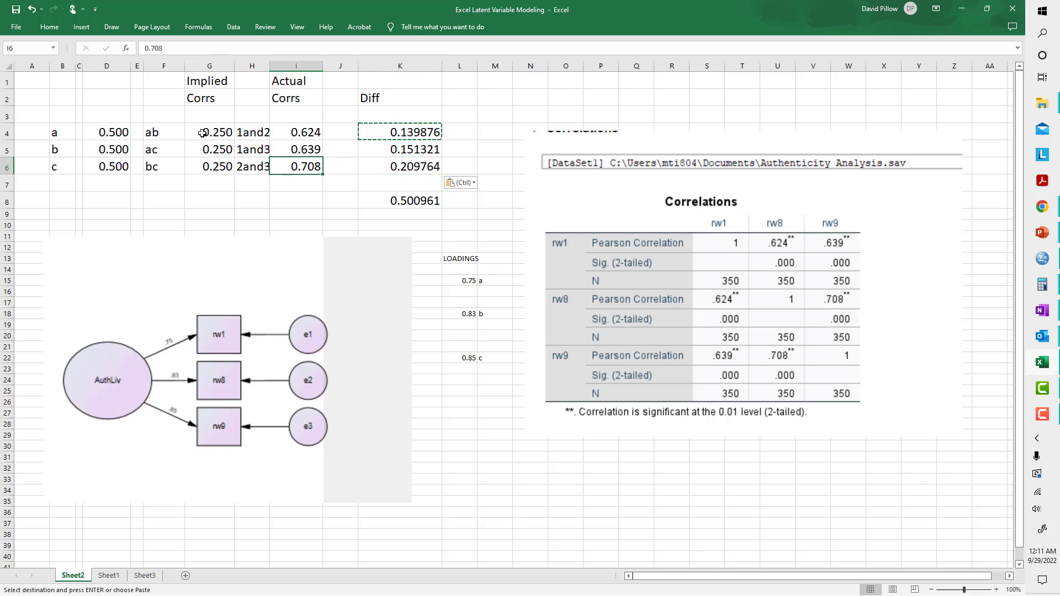
pyautogui.press('Right')
pyautogui.press('Right')
pyautogui.press('Right')
pyautogui.press('Right')
pyautogui.press('Right')
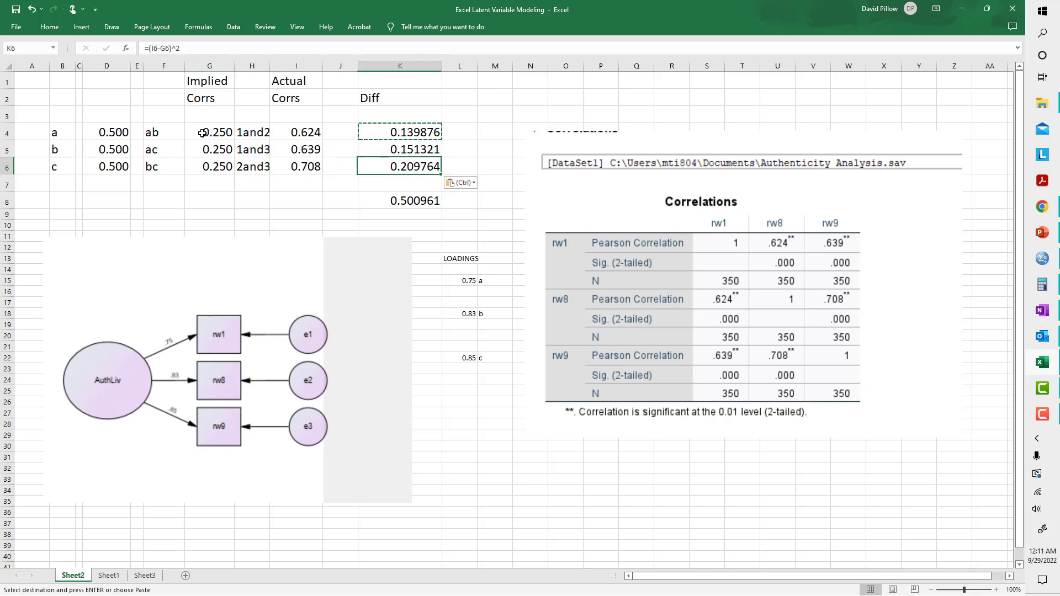
# Enter a SUM formula in cell K8 that totals the squared differences in K4 to K6
pyautogui.press('Down')
pyautogui.press('Down')
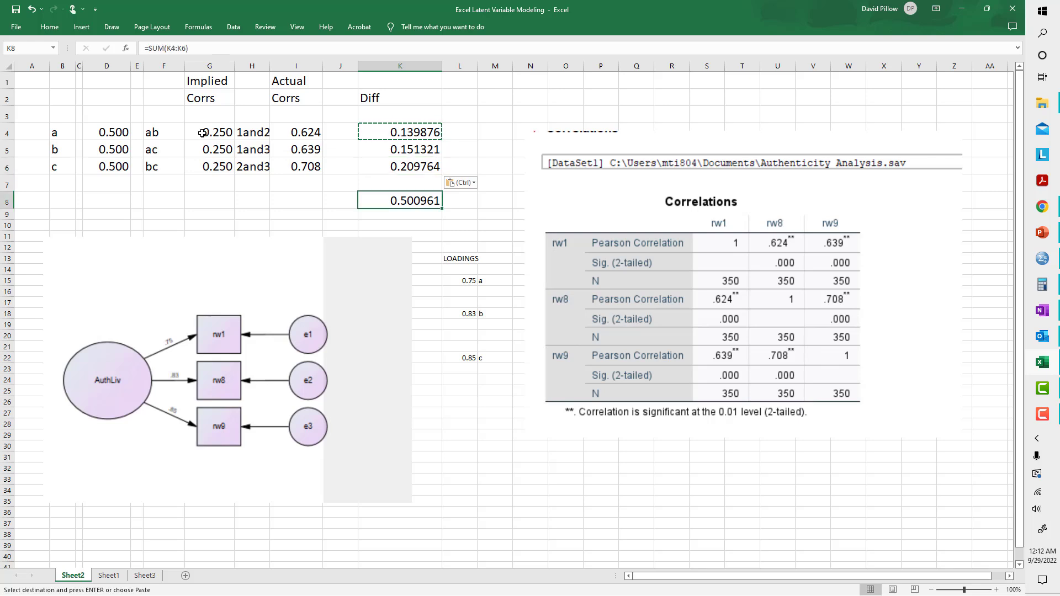
pyautogui.write('=')
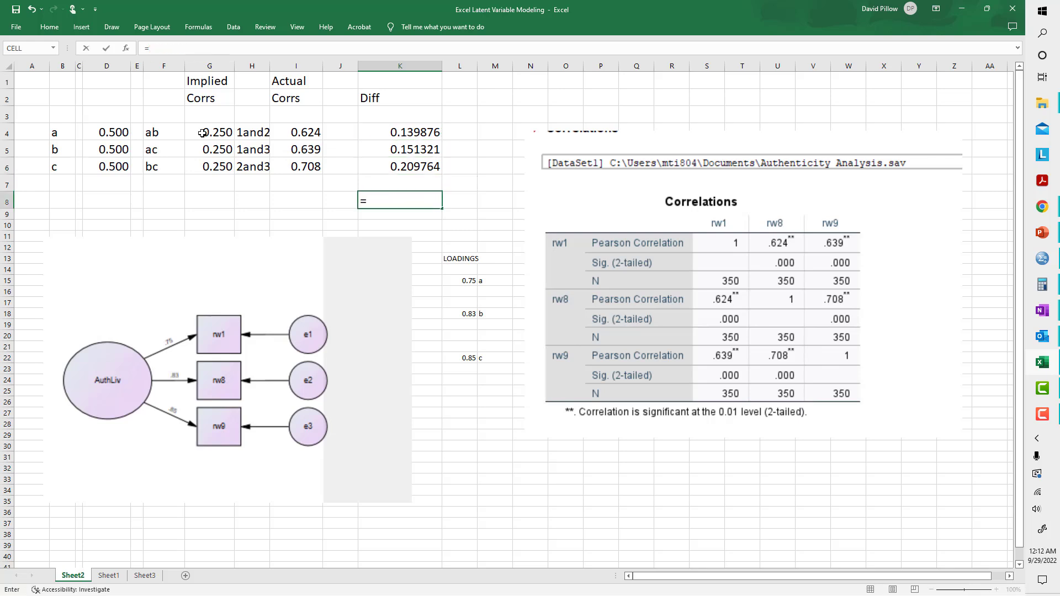
pyautogui.write('sum(')
pyautogui.press('Up')
pyautogui.press('Up')
pyautogui.hotkey('shift', 'Up')
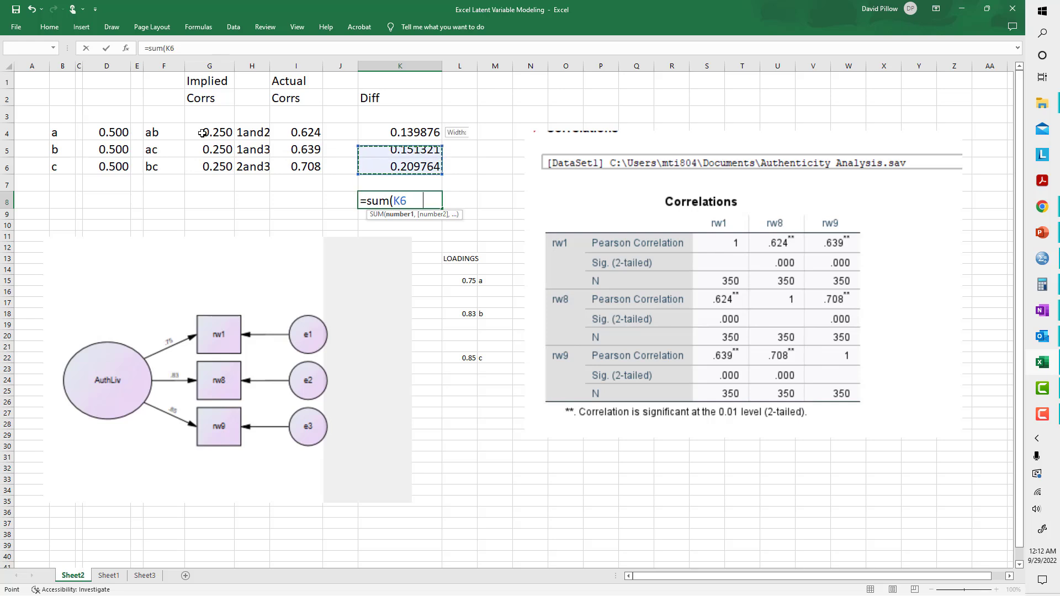
pyautogui.hotkey('shift', 'Up')
pyautogui.press('Return')
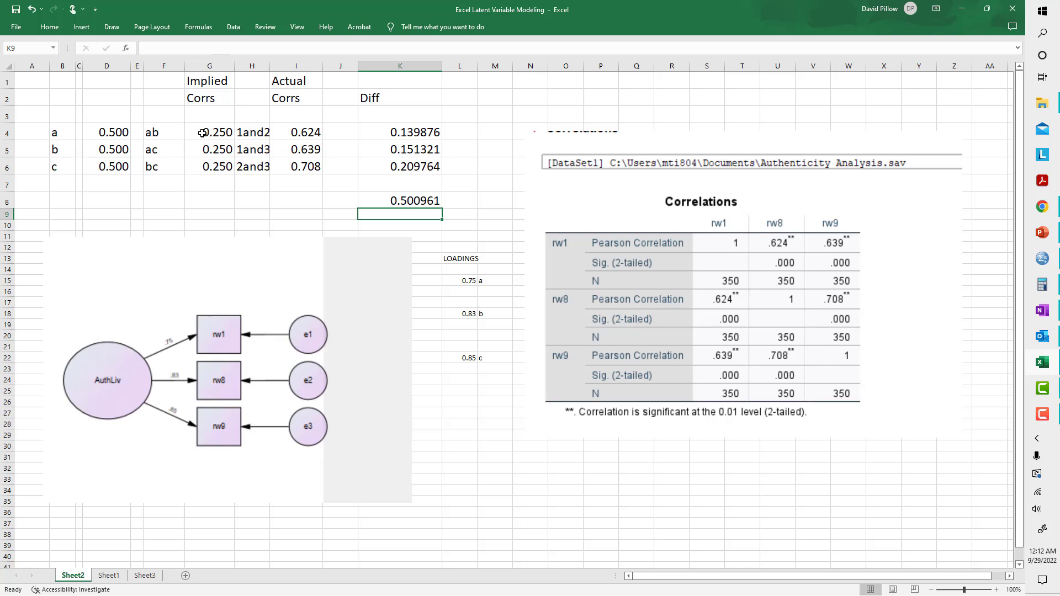
# Open Solver with the sum in K8 selected and move its dialog away from the Diff column
pyautogui.click(403, 201)
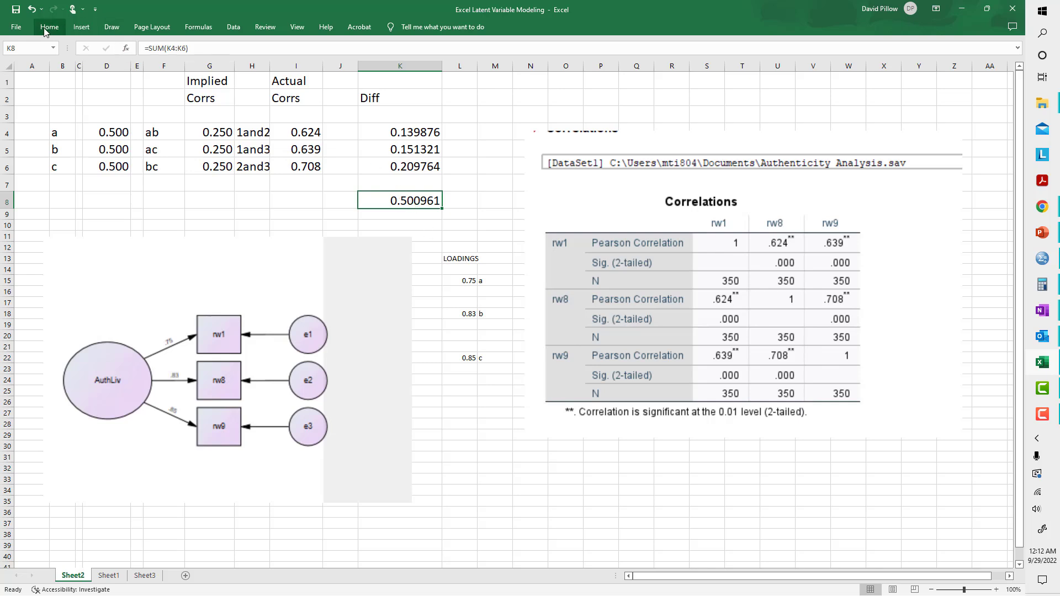
pyautogui.click(233, 28)
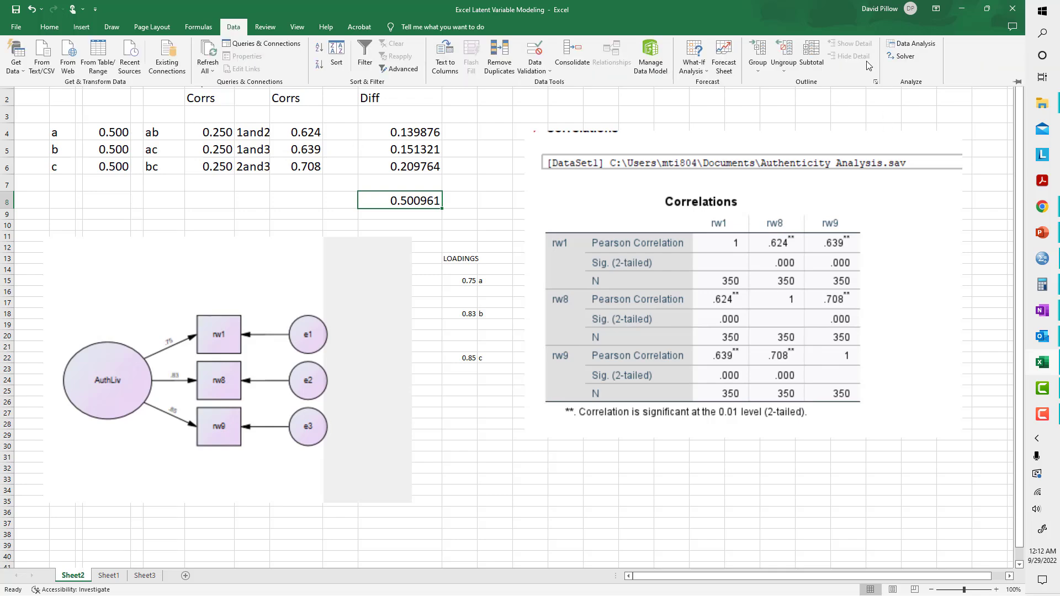
pyautogui.click(904, 56)
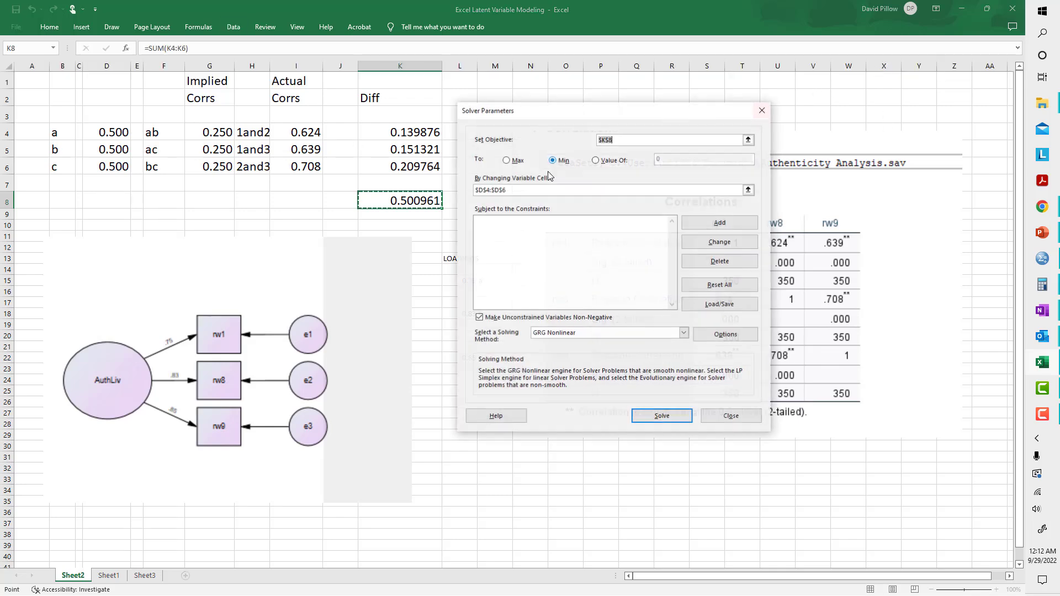
pyautogui.moveTo(583, 112); pyautogui.dragTo(619, 116)
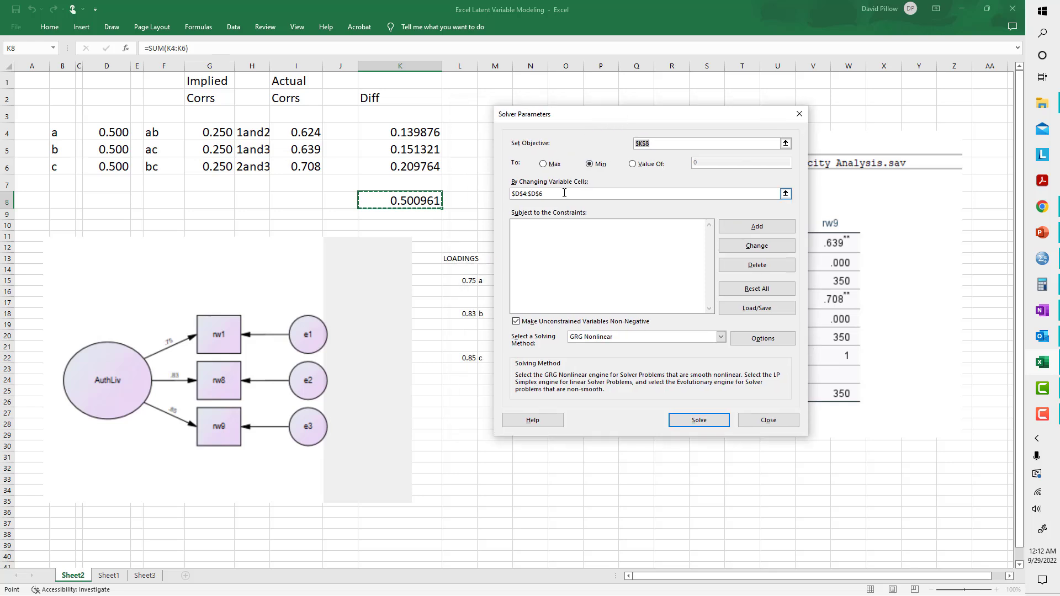
# Set Solver to minimise and try to pick the sum in K8 again as its objective
pyautogui.click(544, 165)
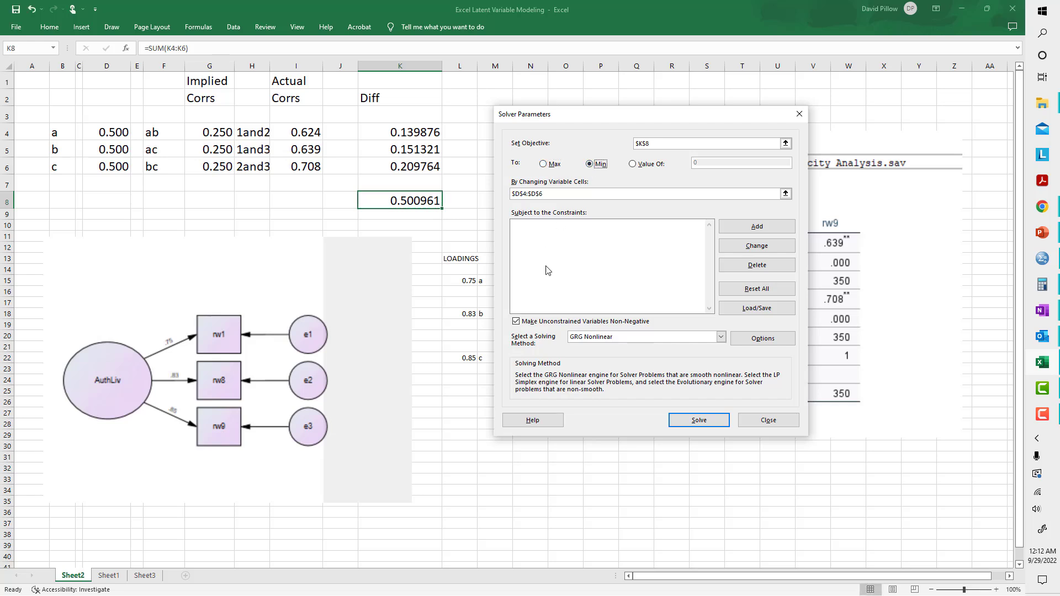
pyautogui.click(593, 167)
pyautogui.click(671, 144)
pyautogui.click(785, 144)
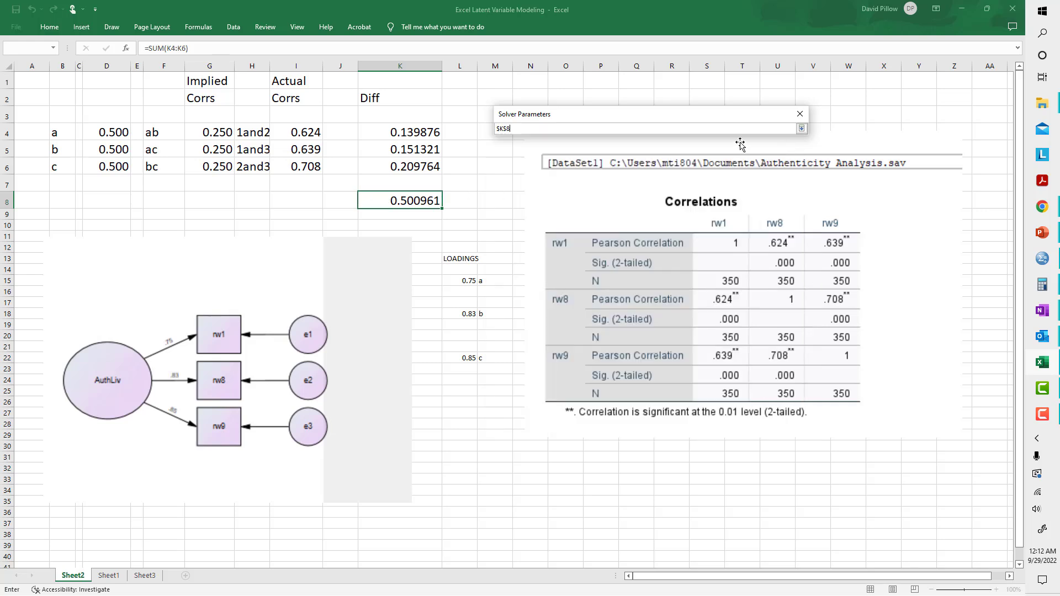
pyautogui.click(397, 201)
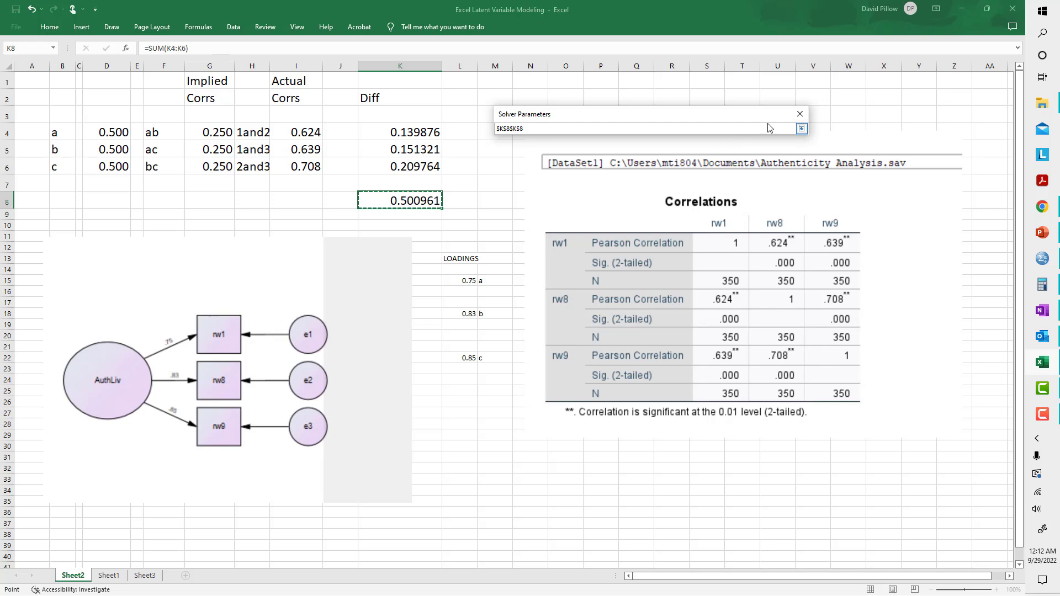
pyautogui.click(801, 115)
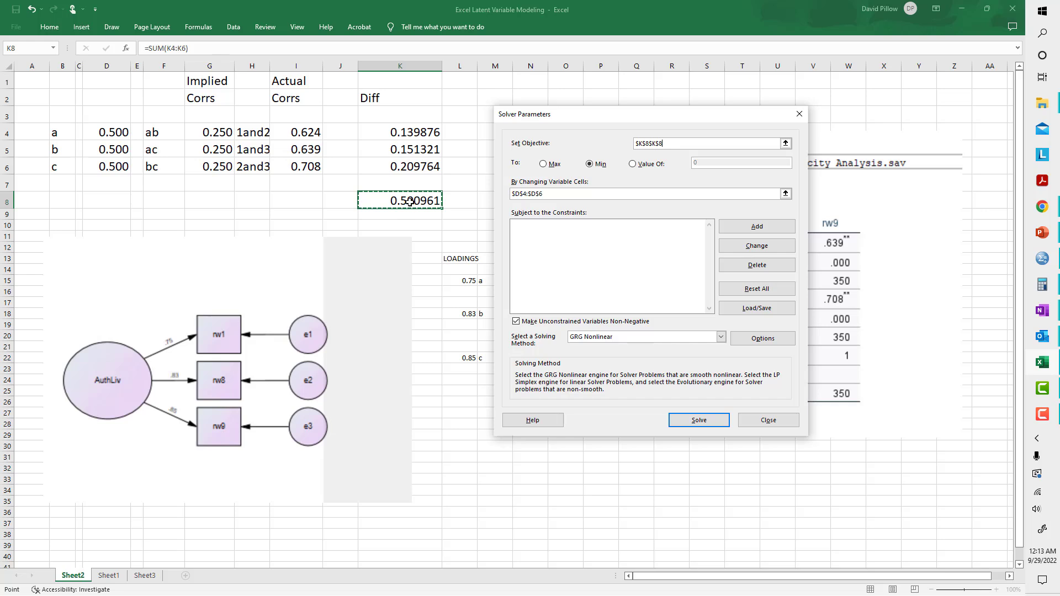
# Pick the loadings in D4:D6 as Solver's changing variable cells and try to solve
pyautogui.click(785, 193)
pyautogui.moveTo(116, 128); pyautogui.dragTo(109, 164)
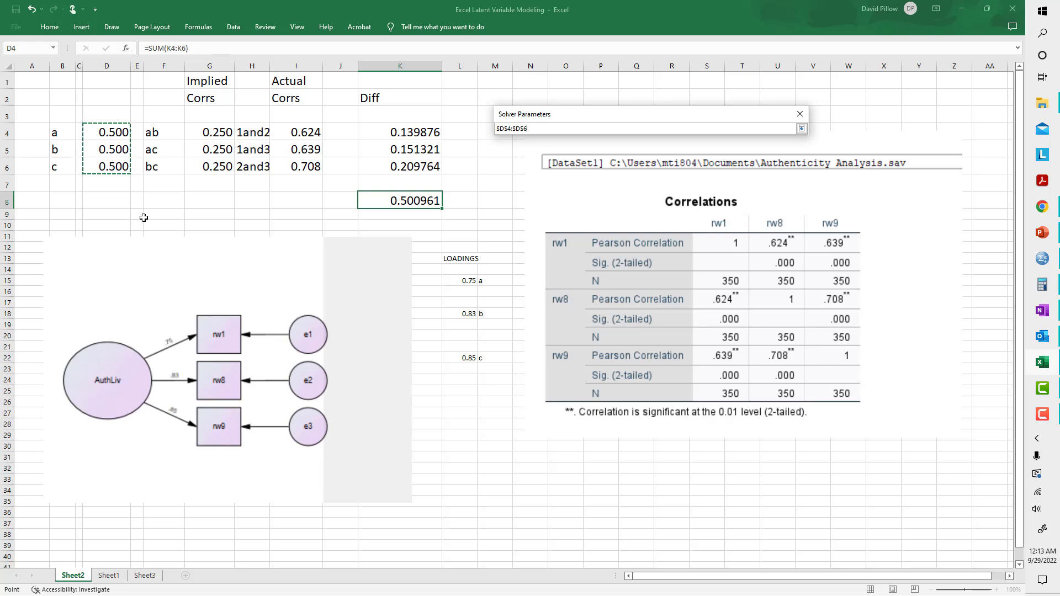
pyautogui.click(800, 115)
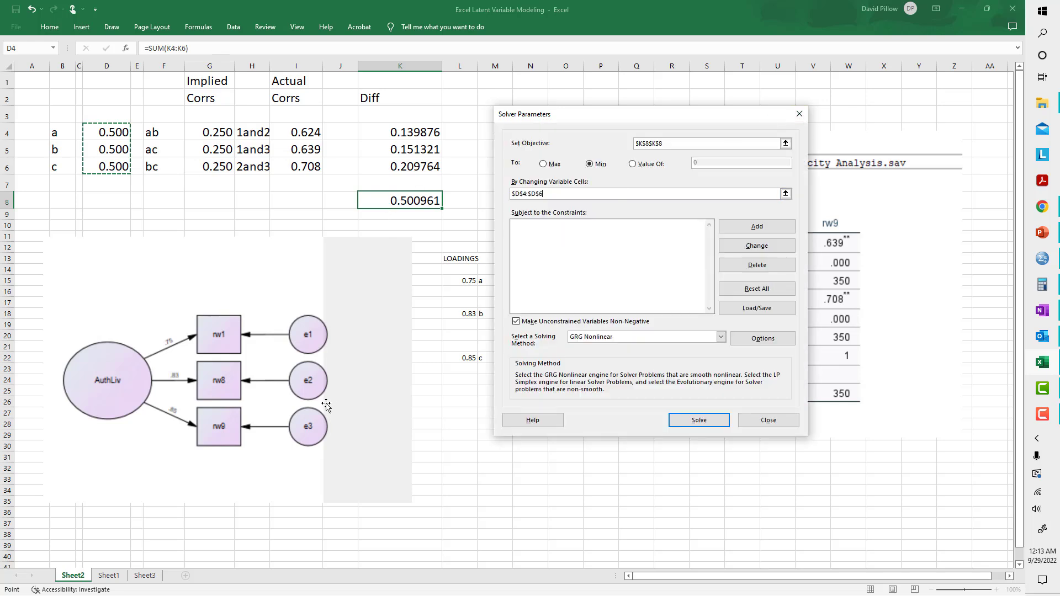
pyautogui.click(694, 423)
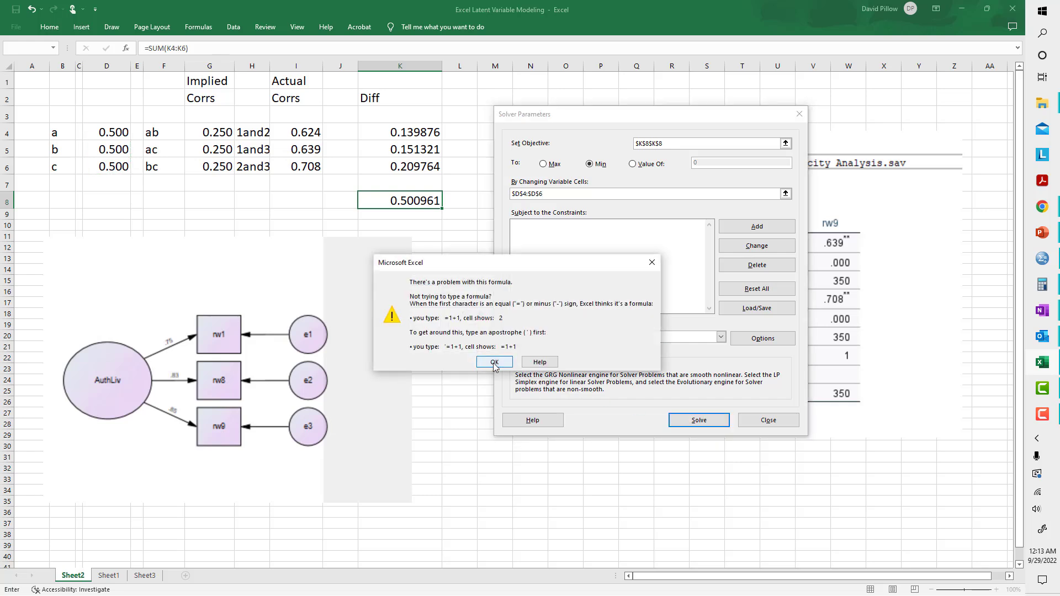
pyautogui.click(494, 363)
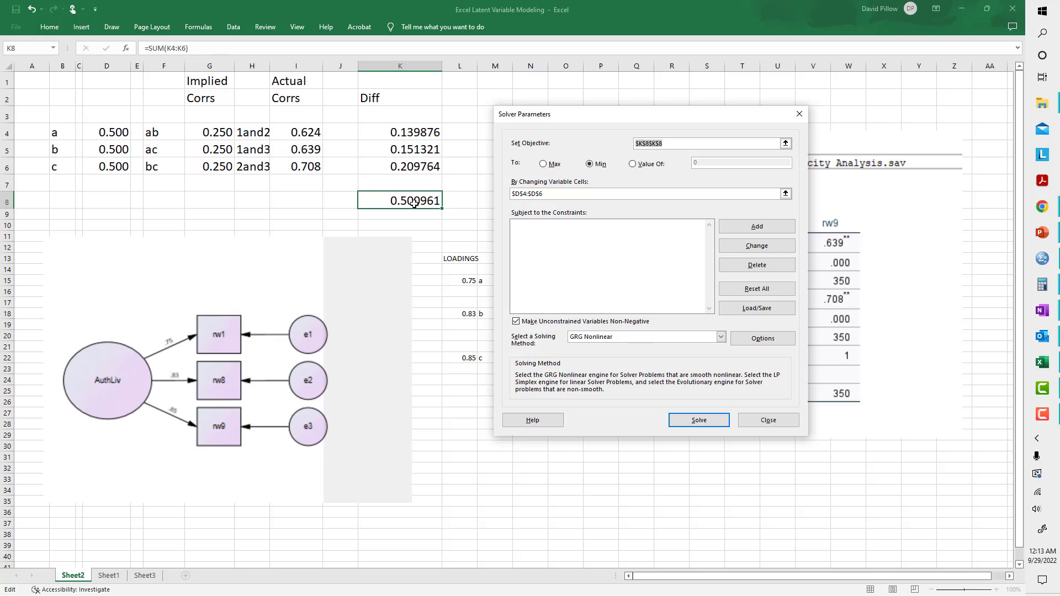
# Replace the Solver objective with cell K8 alone, solve the model and keep the solution
pyautogui.click(787, 143)
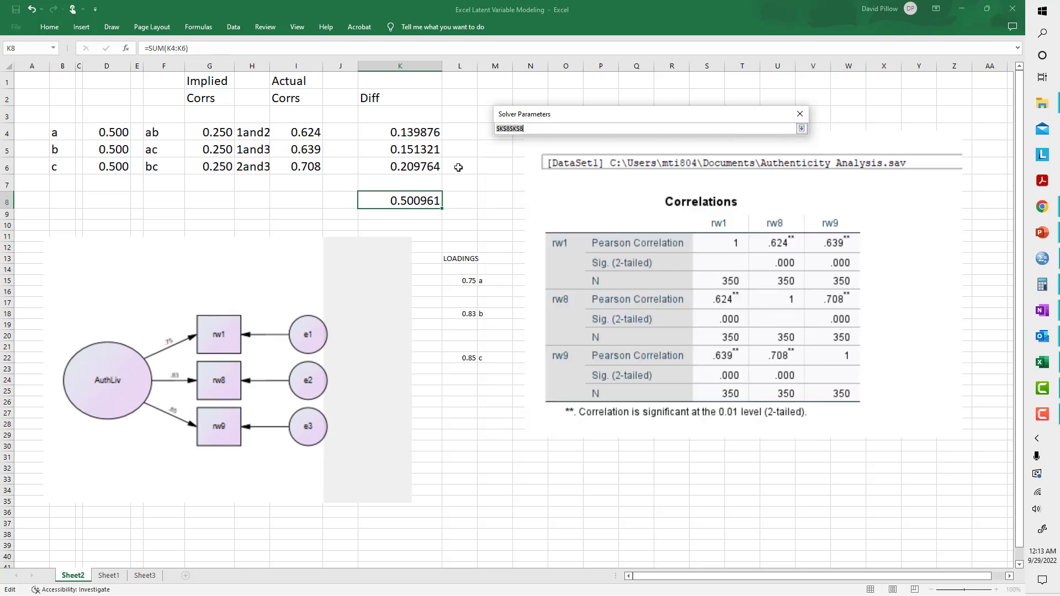
pyautogui.click(415, 199)
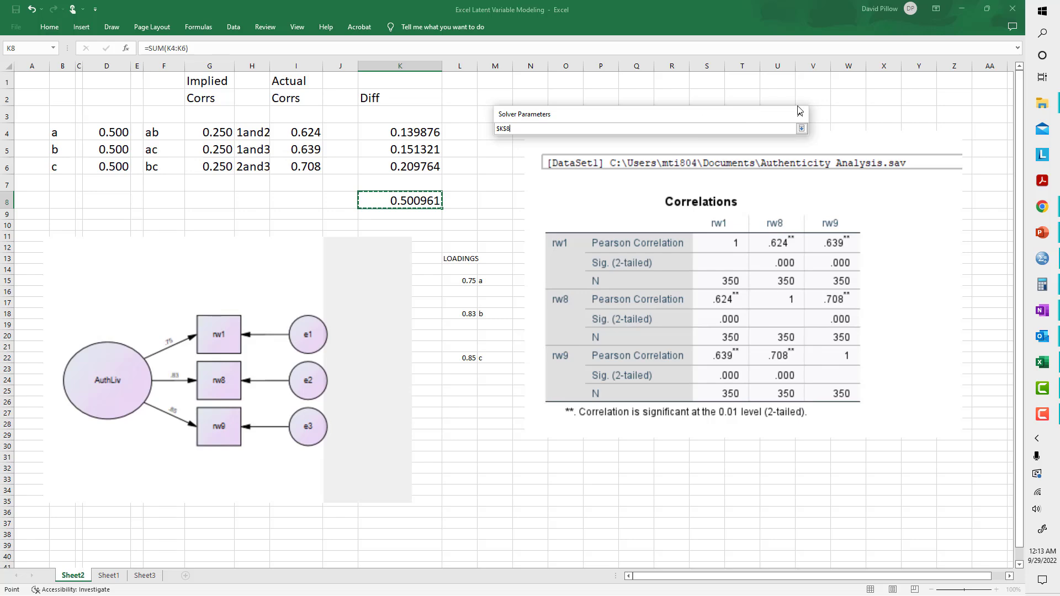
pyautogui.click(801, 128)
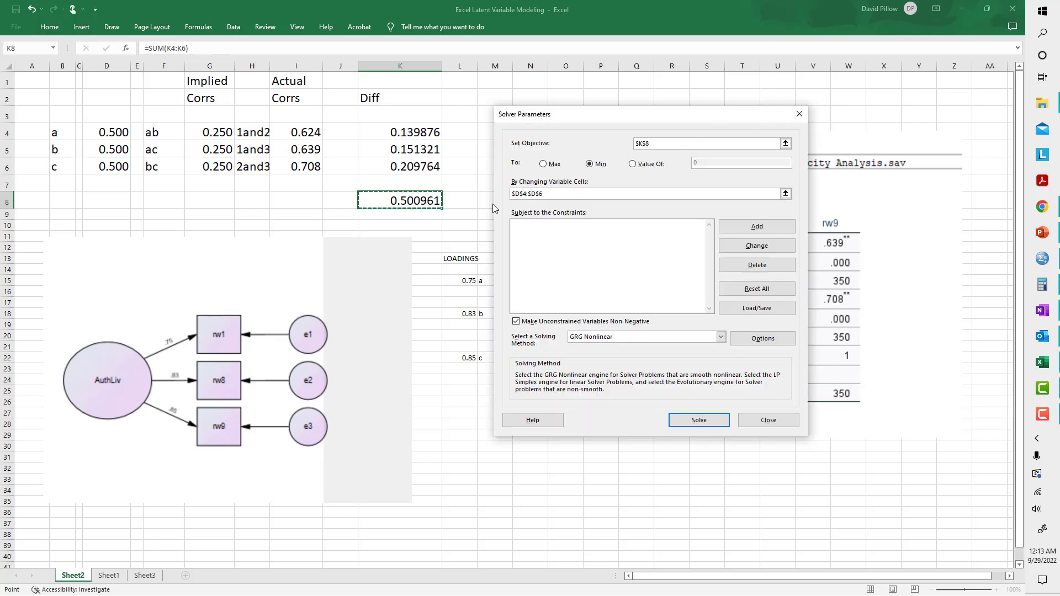
pyautogui.click(699, 420)
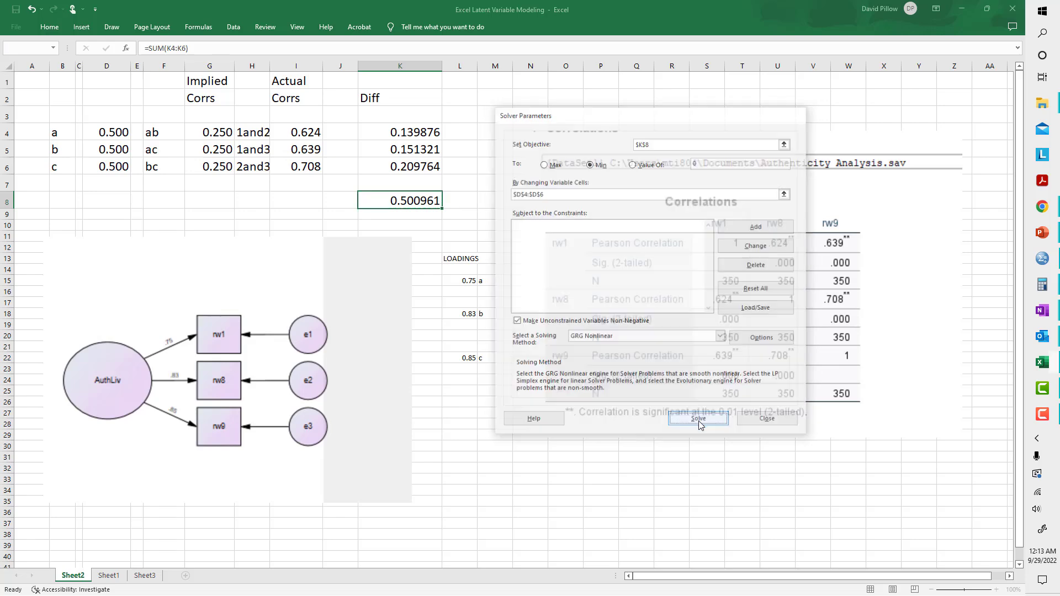
pyautogui.click(384, 327)
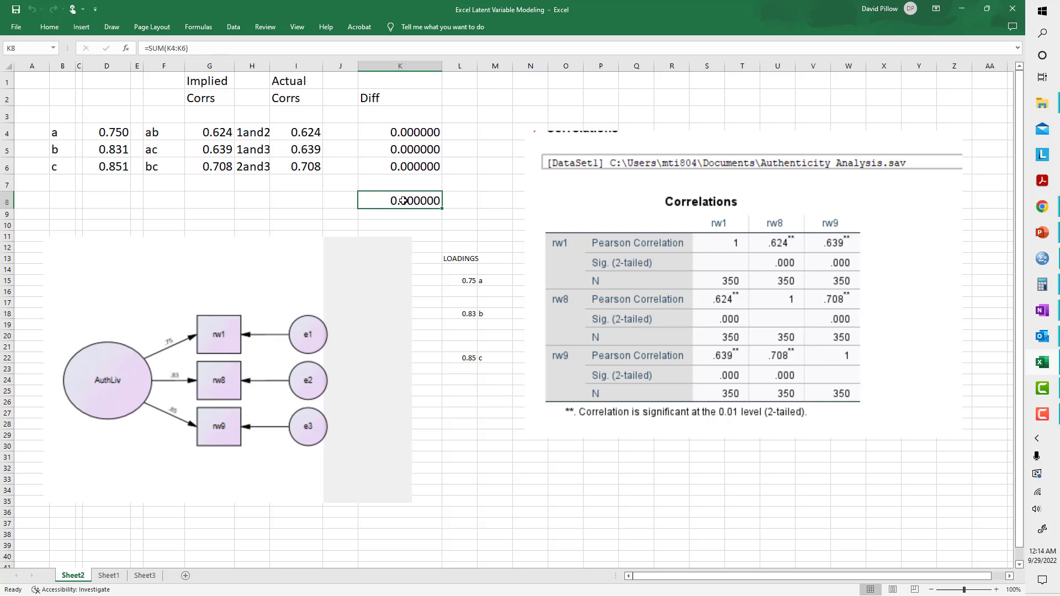
# Narrow the Diff column K slightly
pyautogui.moveTo(442, 65)
pyautogui.mouseDown()
pyautogui.moveTo(606, 80)
pyautogui.moveTo(672, 80)
pyautogui.moveTo(672, 67)
pyautogui.moveTo(438, 66)
pyautogui.mouseUp()
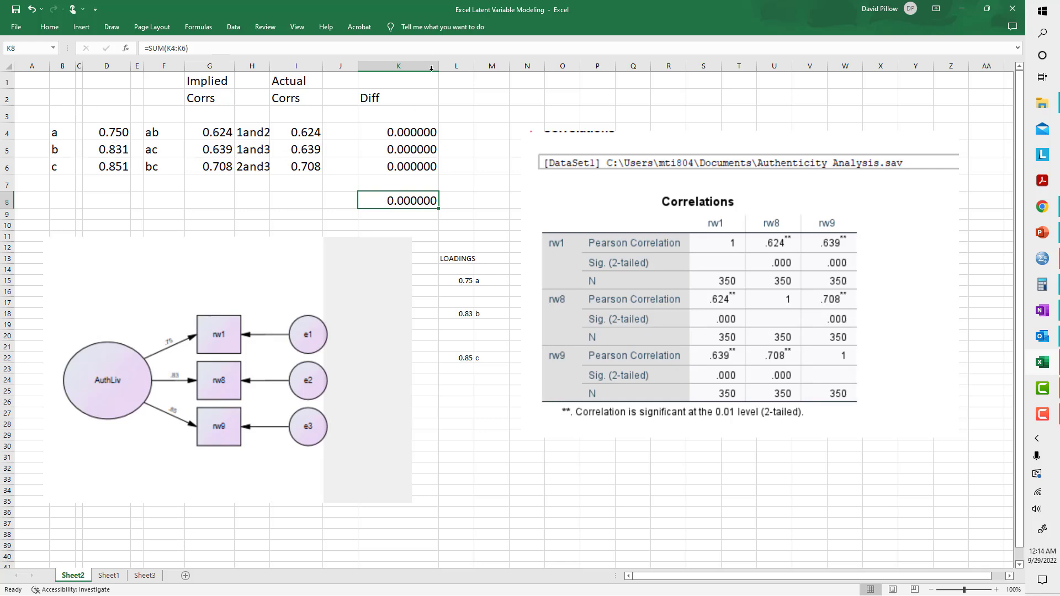
pyautogui.moveTo(439, 66); pyautogui.dragTo(429, 66)
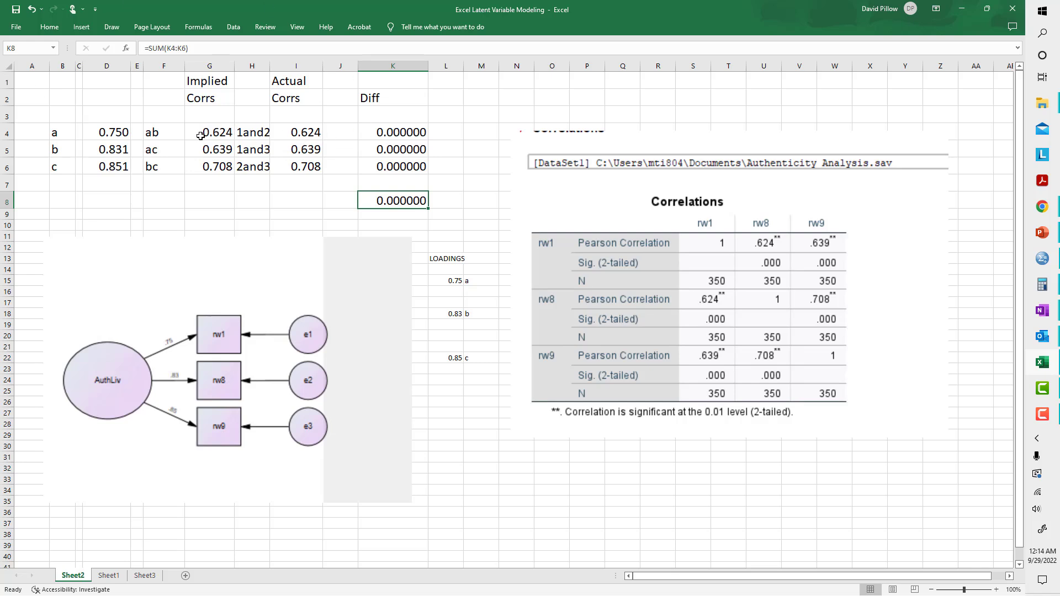
# Check the formula in K4, the actual correlation in I4 and the implied correlation formulas in G4 to G6
pyautogui.click(405, 133)
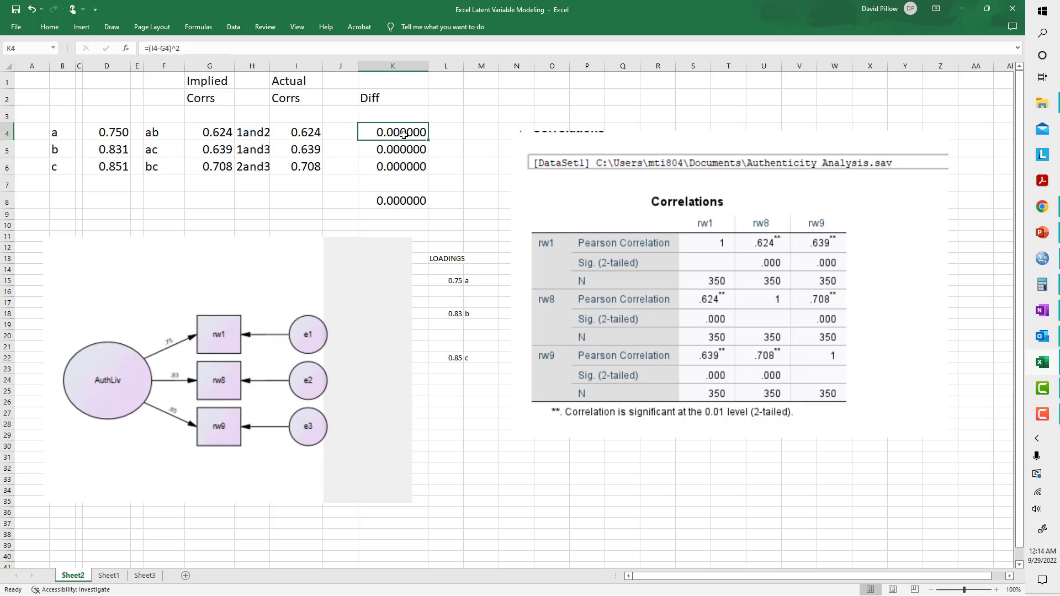
pyautogui.click(309, 133)
pyautogui.click(219, 133)
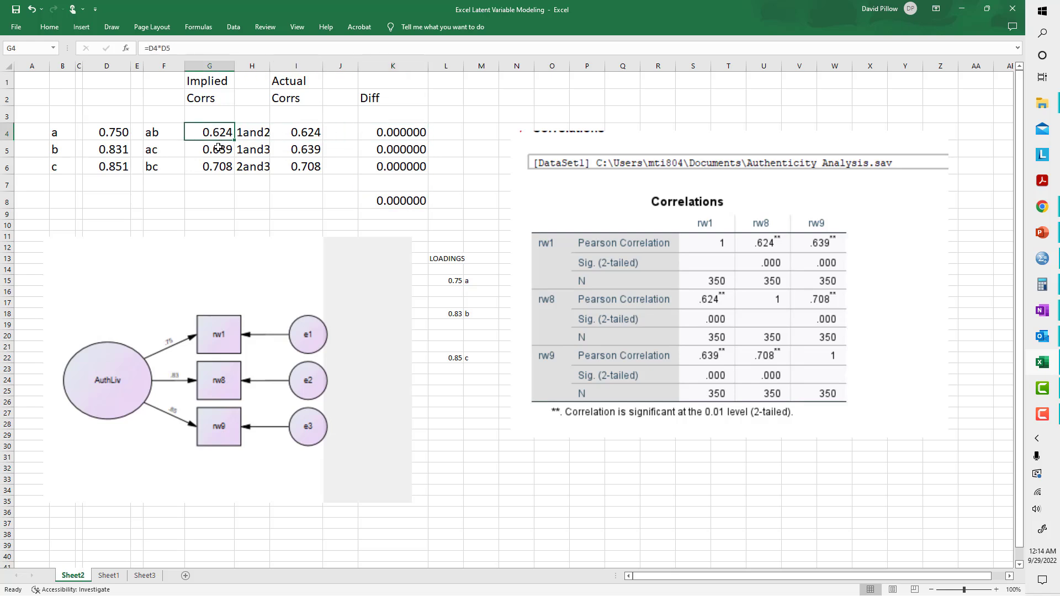
pyautogui.click(218, 149)
pyautogui.click(218, 166)
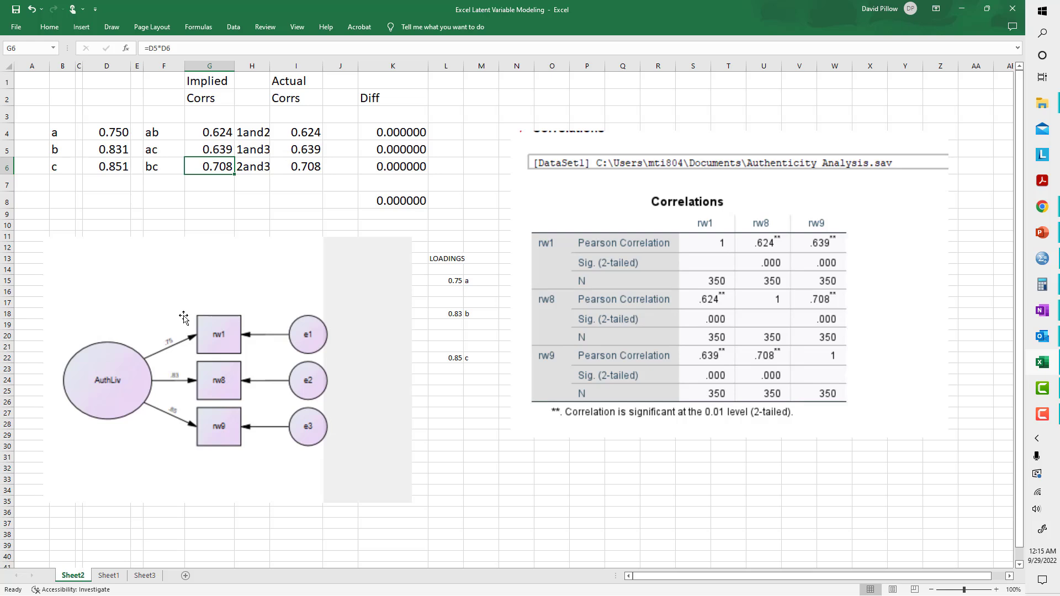
# Reset the three loadings a, b and c in D4 to D6 to .5 each
pyautogui.press('Left')
pyautogui.press('Left')
pyautogui.press('Left')
pyautogui.press('Up')
pyautogui.press('Up')
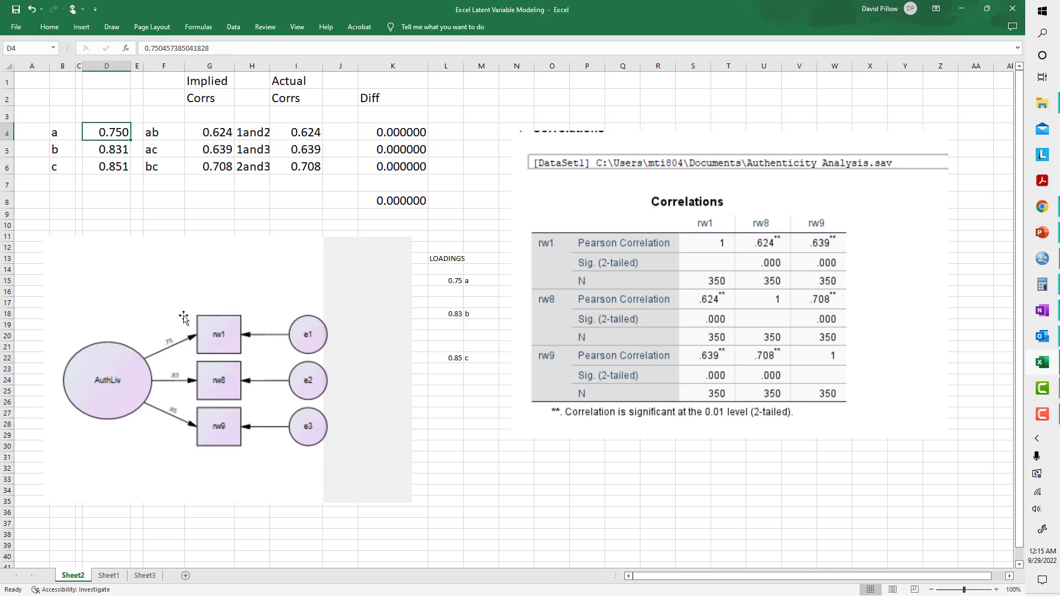
pyautogui.press('Down')
pyautogui.press('Down')
pyautogui.press('Up')
pyautogui.press('Up')
pyautogui.press('BackSpace')
pyautogui.write('.5')
pyautogui.press('Return')
pyautogui.press('BackSpace')
pyautogui.write('.5')
pyautogui.press('Return')
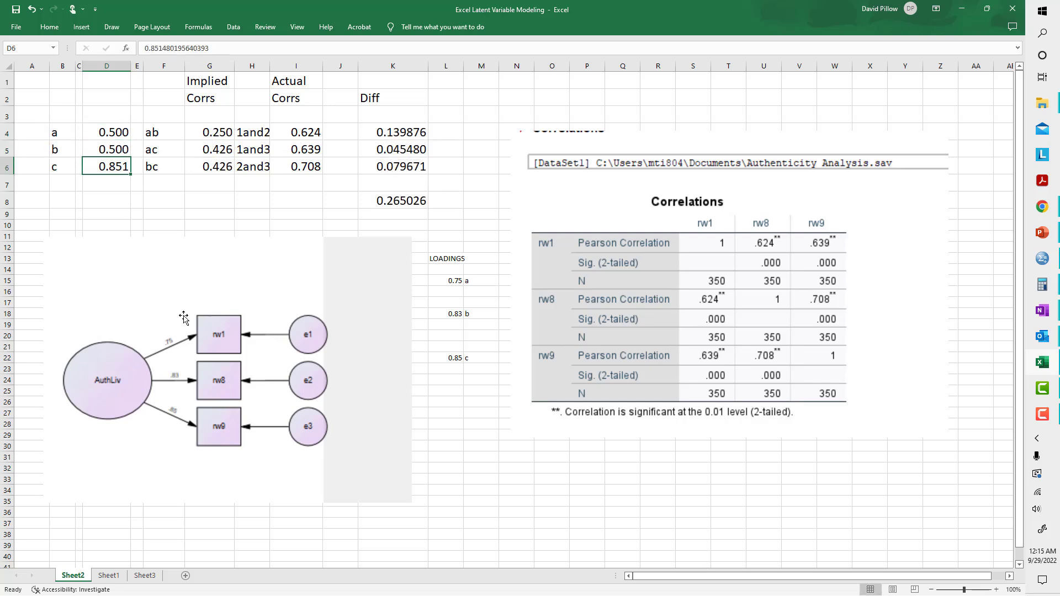
pyautogui.press('BackSpace')
pyautogui.write('.5')
pyautogui.press('Return')
# Set the starting loadings in D4 to D6 to 2, -1 and 10
pyautogui.press('Up')
pyautogui.press('Up')
pyautogui.press('Up')
pyautogui.press('Up')
pyautogui.press('Up')
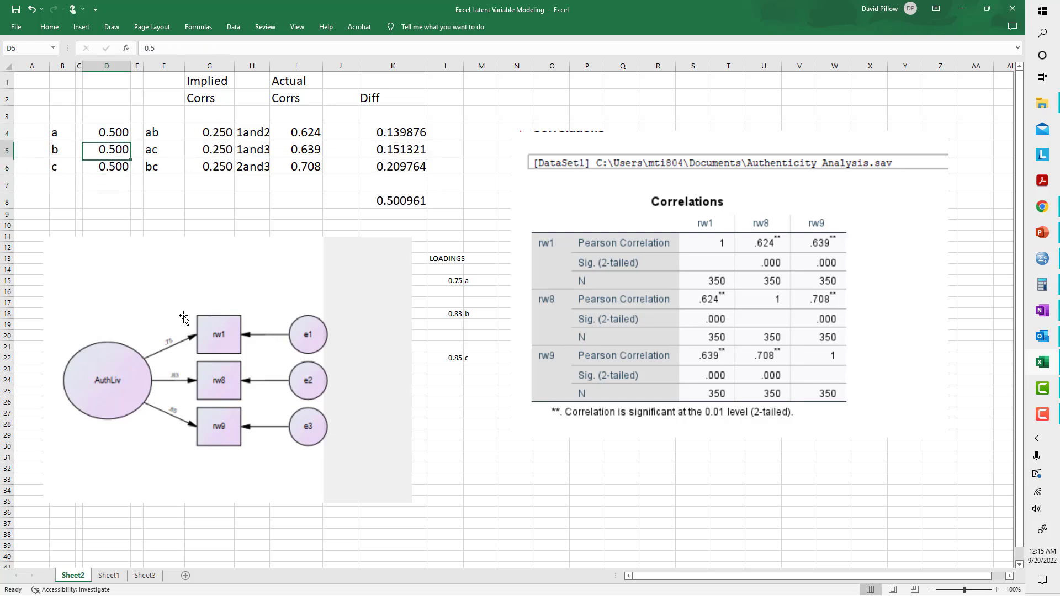
pyautogui.press('Down')
pyautogui.press('Down')
pyautogui.press('Down')
pyautogui.press('Up')
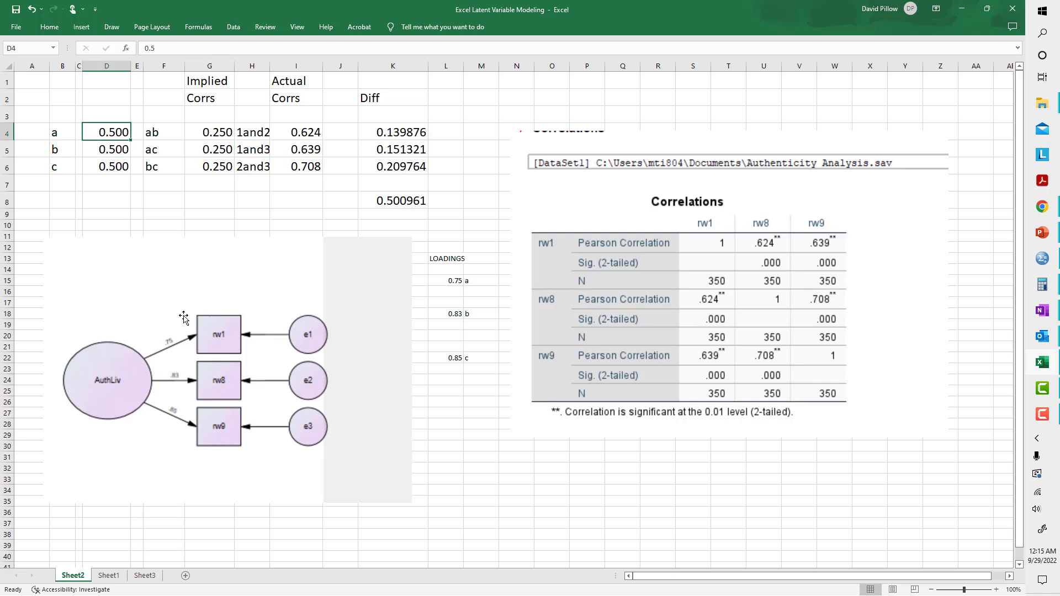
pyautogui.write('2')
pyautogui.press('Return')
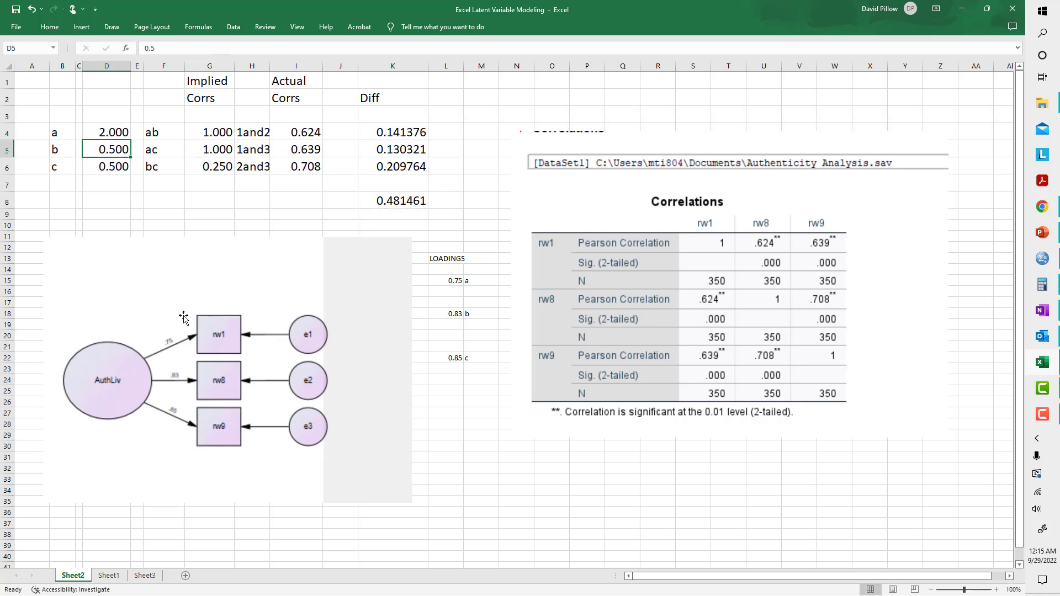
pyautogui.write('-1')
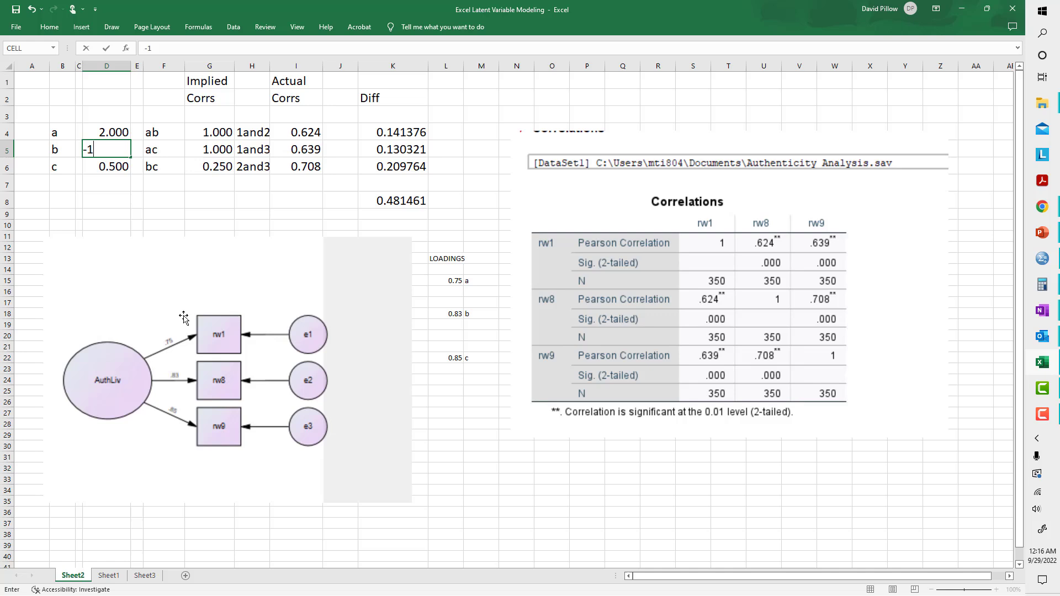
pyautogui.press('Return')
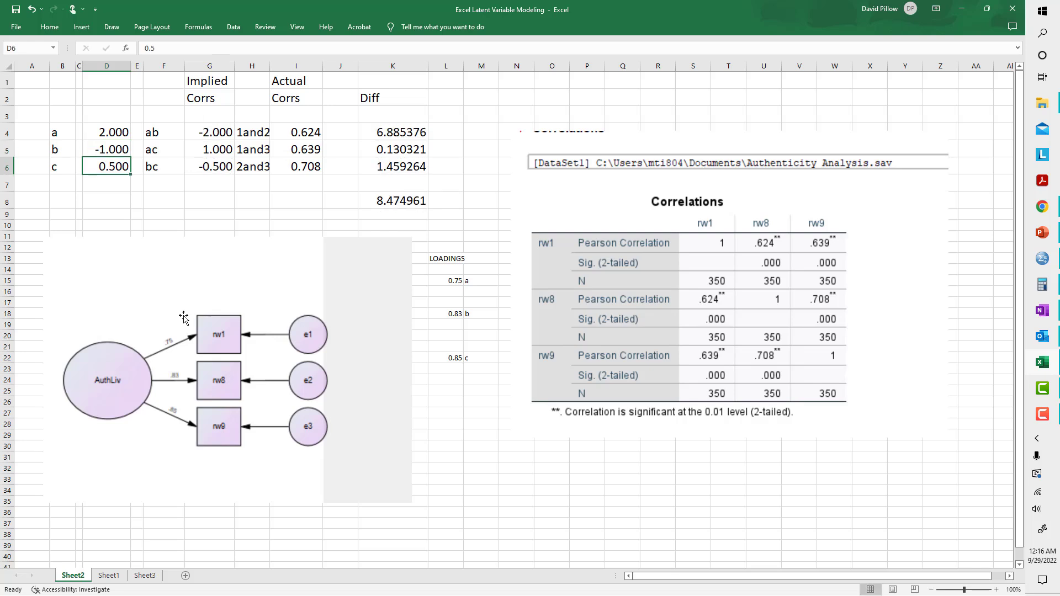
pyautogui.write('10')
pyautogui.press('Return')
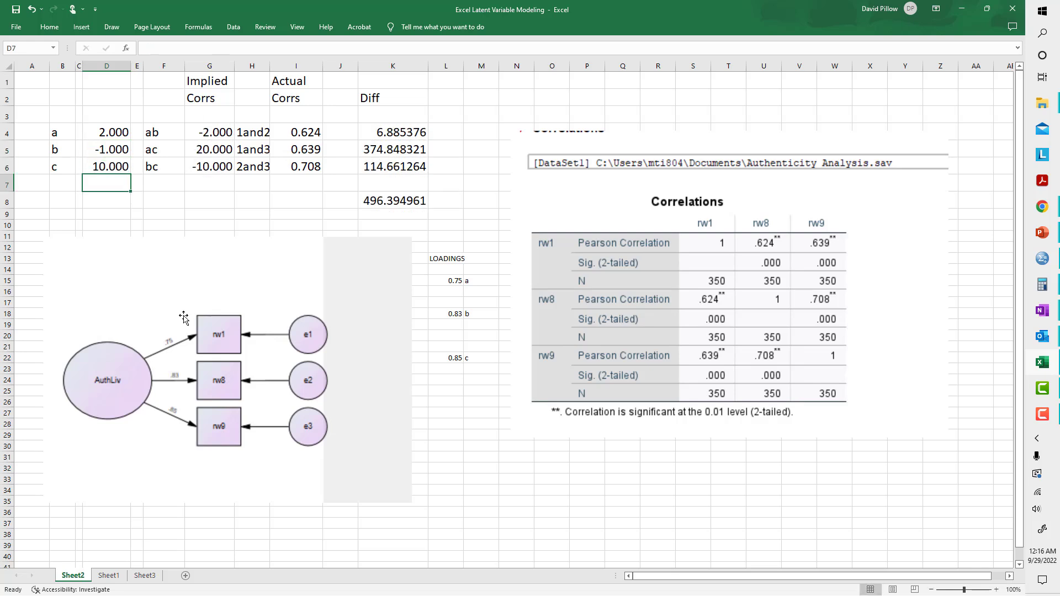
pyautogui.press('Up')
pyautogui.press('Up')
pyautogui.press('Up')
pyautogui.press('Up')
pyautogui.press('Down')
pyautogui.press('Down')
pyautogui.press('Down')
pyautogui.press('Down')
pyautogui.press('Up')
pyautogui.press('Up')
pyautogui.press('Up')
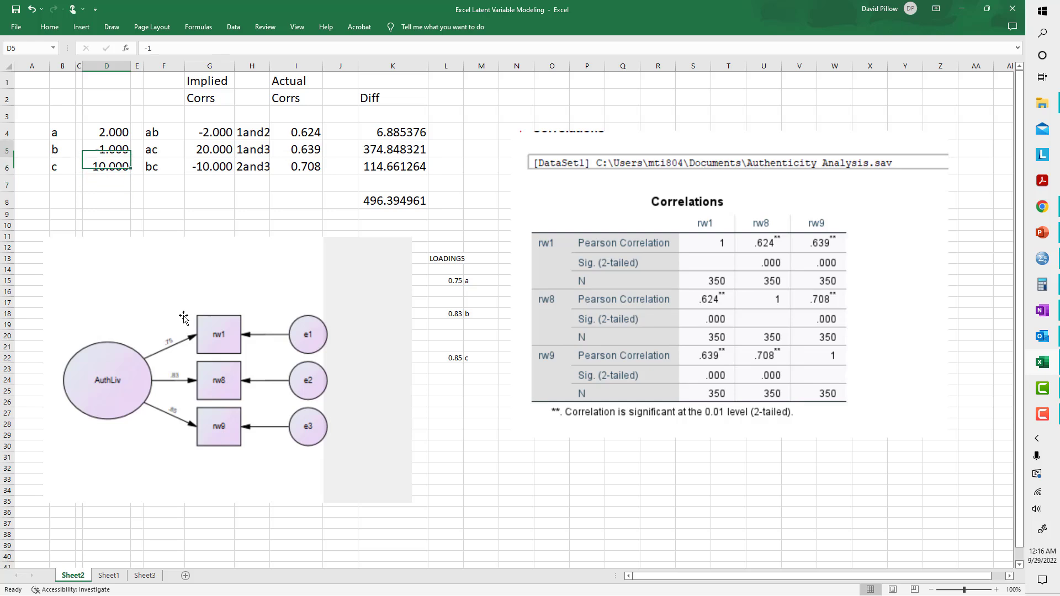
pyautogui.press('Down')
pyautogui.press('Down')
pyautogui.press('Up')
pyautogui.press('Up')
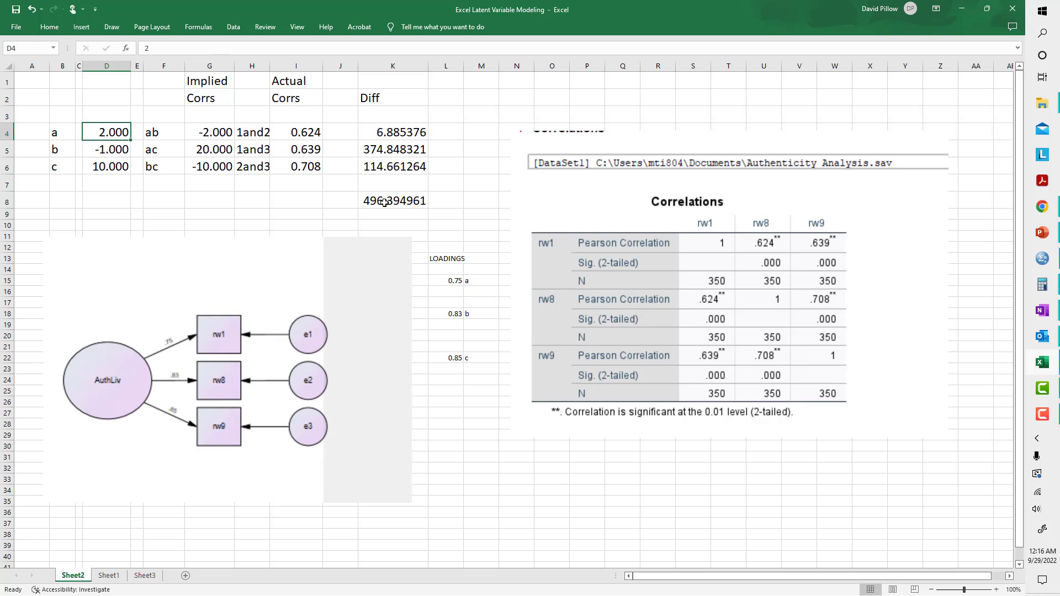
# Run Solver again with objective K8, Min and variable cells D4:D6, and keep the solution
pyautogui.click(234, 31)
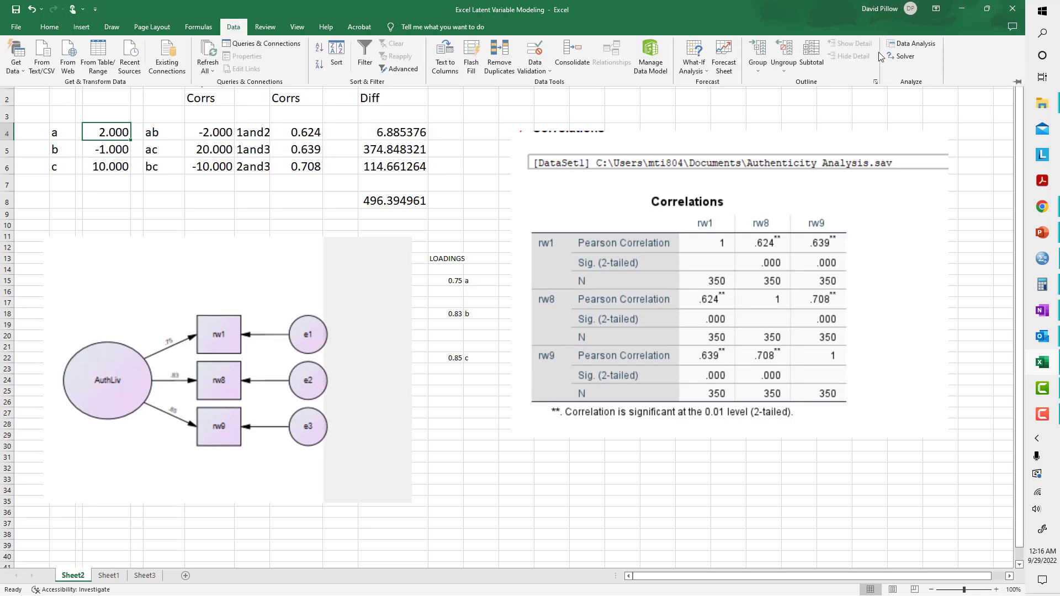
pyautogui.click(905, 56)
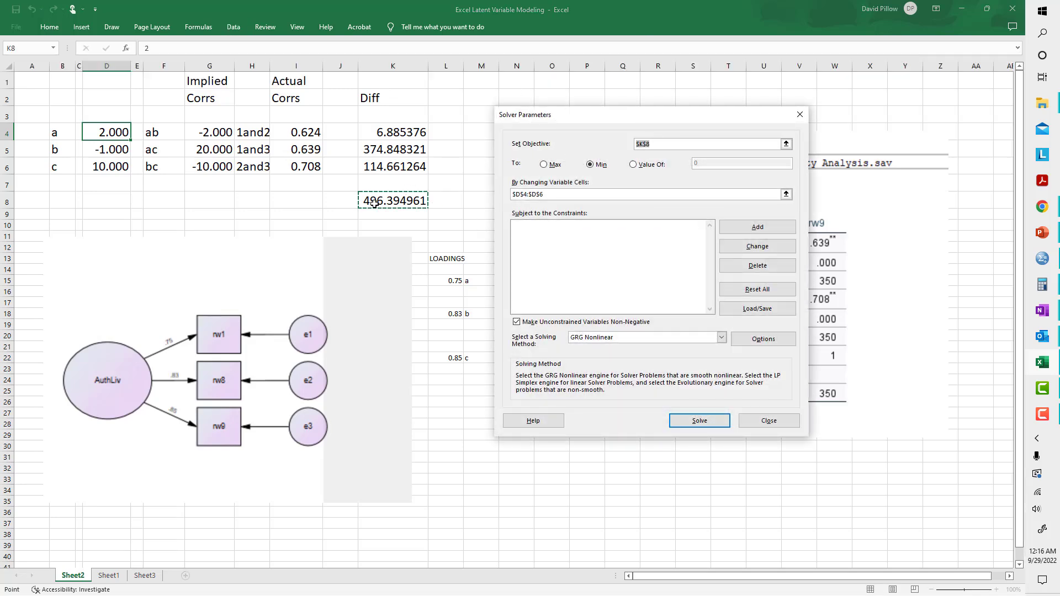
pyautogui.click(698, 421)
pyautogui.click(384, 328)
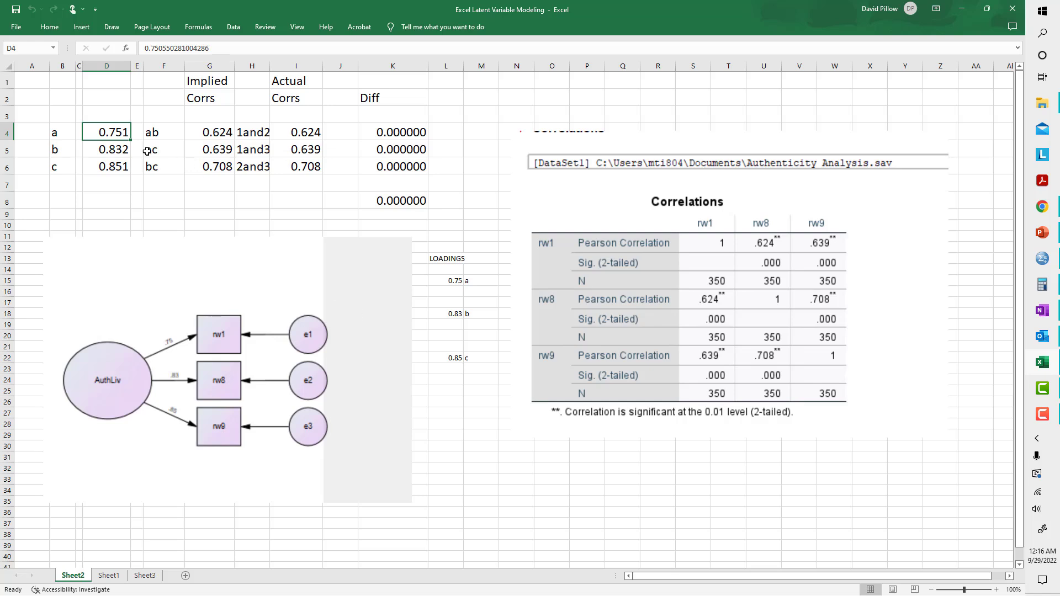
# Set the starting loadings a, b and c in D4 to D6 to 10, -5 and -100
pyautogui.click(106, 182)
pyautogui.click(115, 131)
pyautogui.write('10')
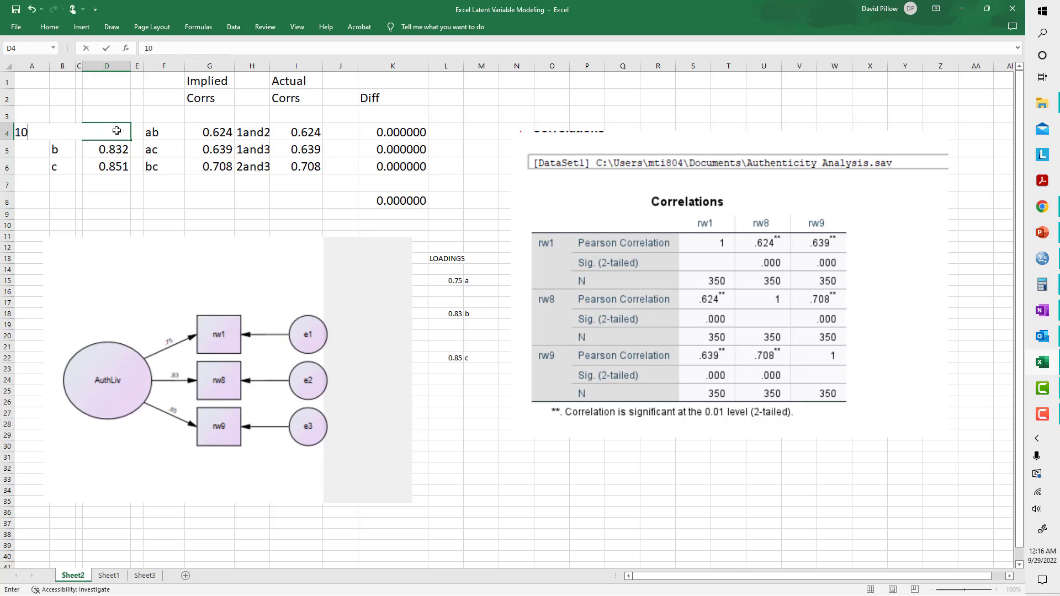
pyautogui.press('Return')
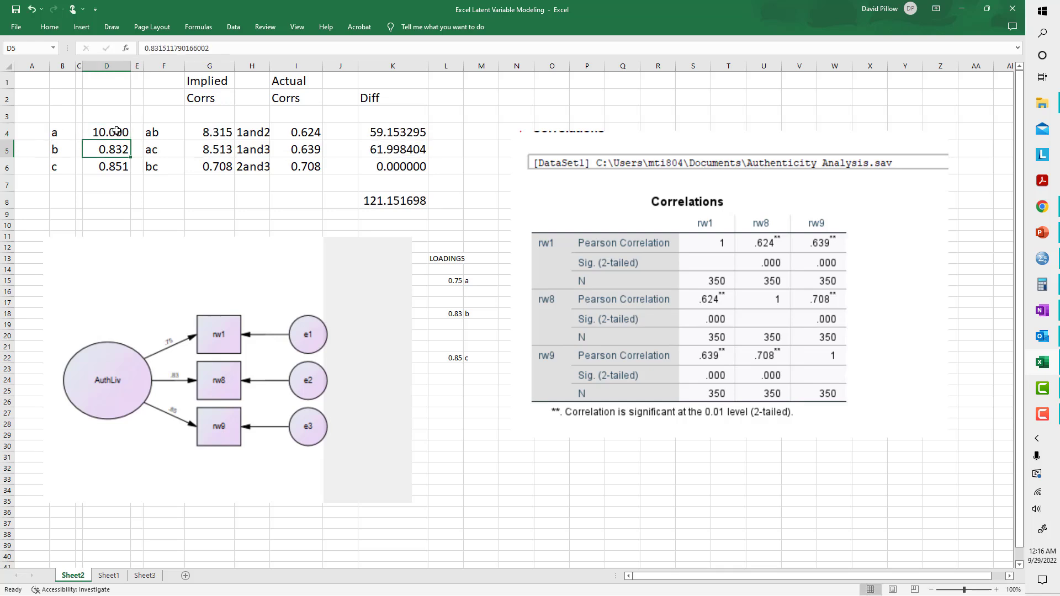
pyautogui.write('-5')
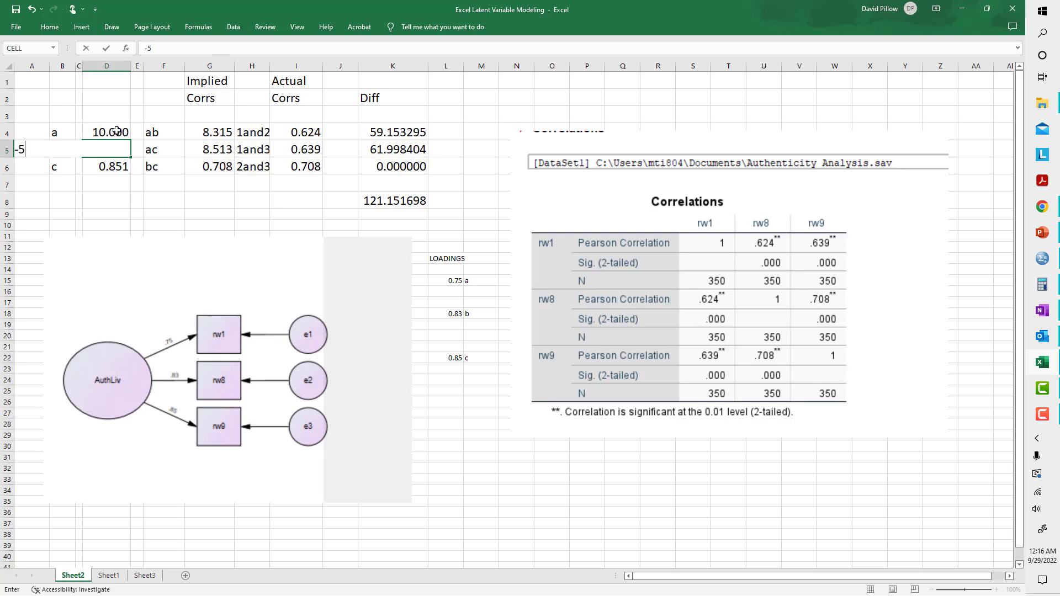
pyautogui.press('Return')
pyautogui.write('-100')
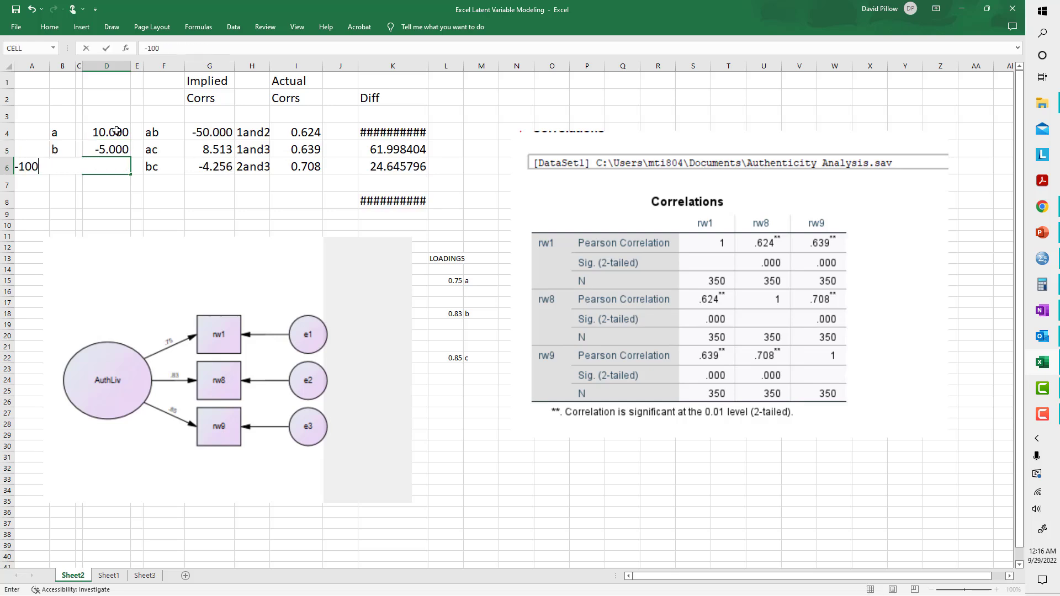
pyautogui.press('Return')
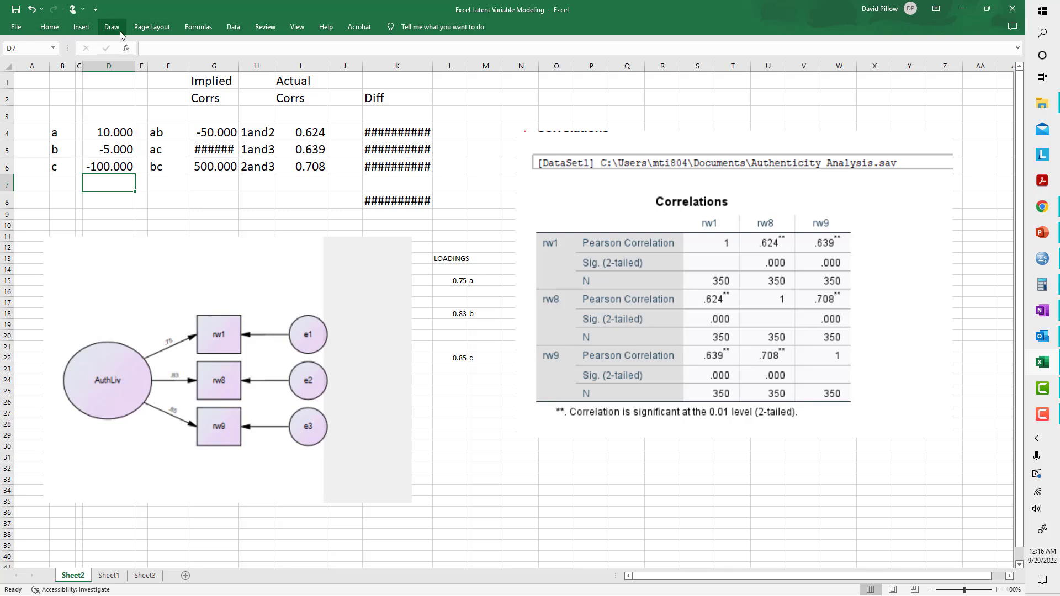
# Run Solver to minimize K8 by changing D4:D6, keep the solution and inspect the estimated loadings in D4 to D6
pyautogui.click(234, 28)
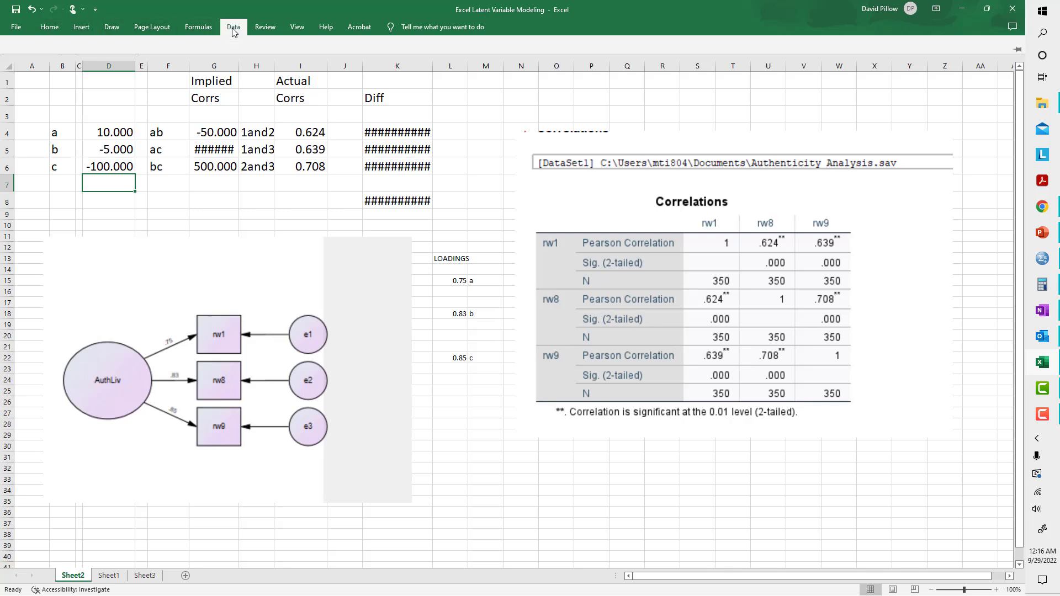
pyautogui.click(905, 56)
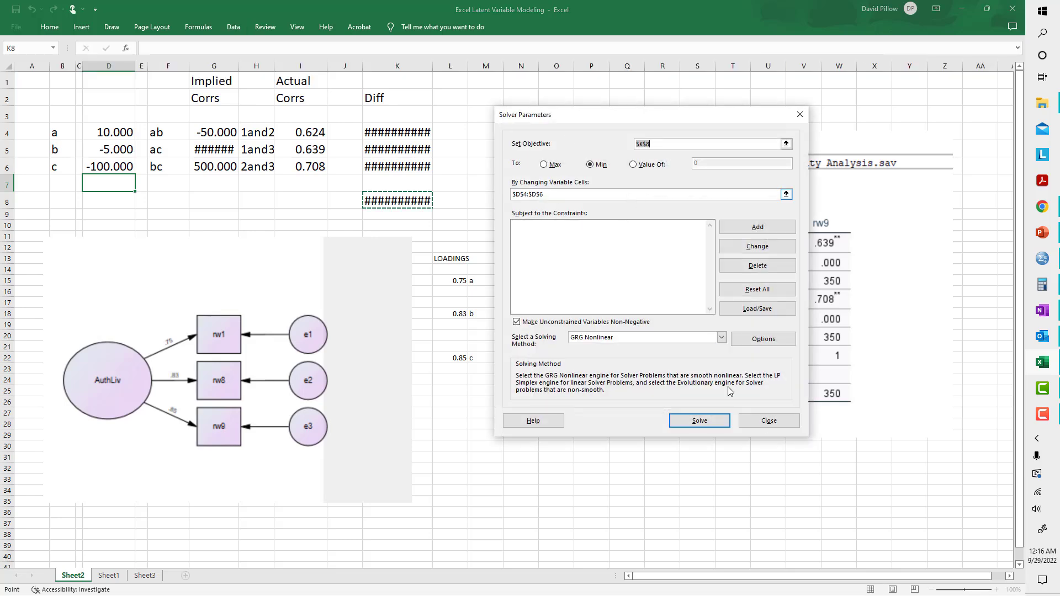
pyautogui.click(699, 421)
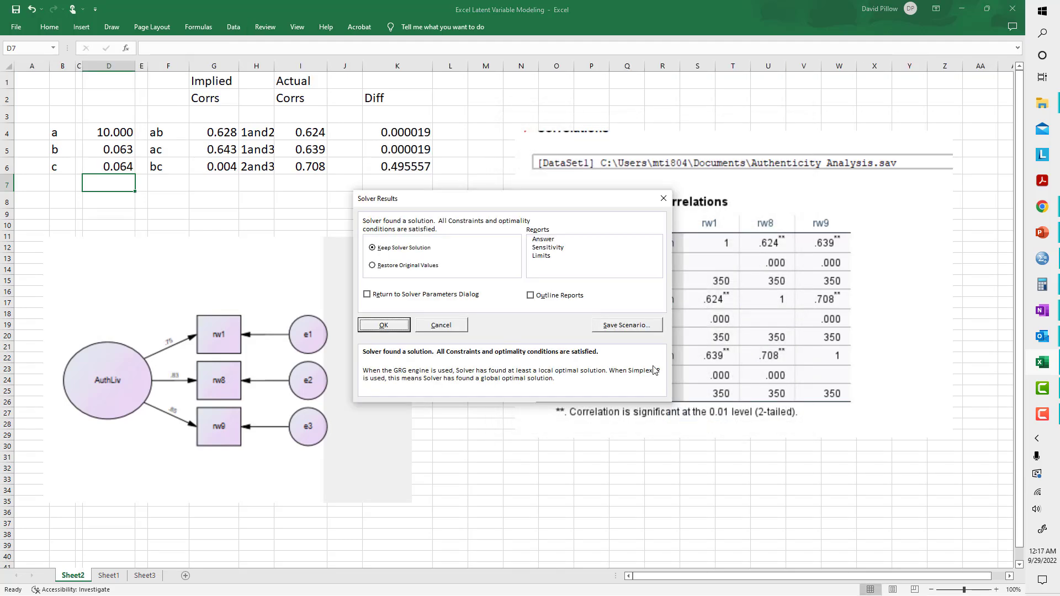
pyautogui.click(387, 326)
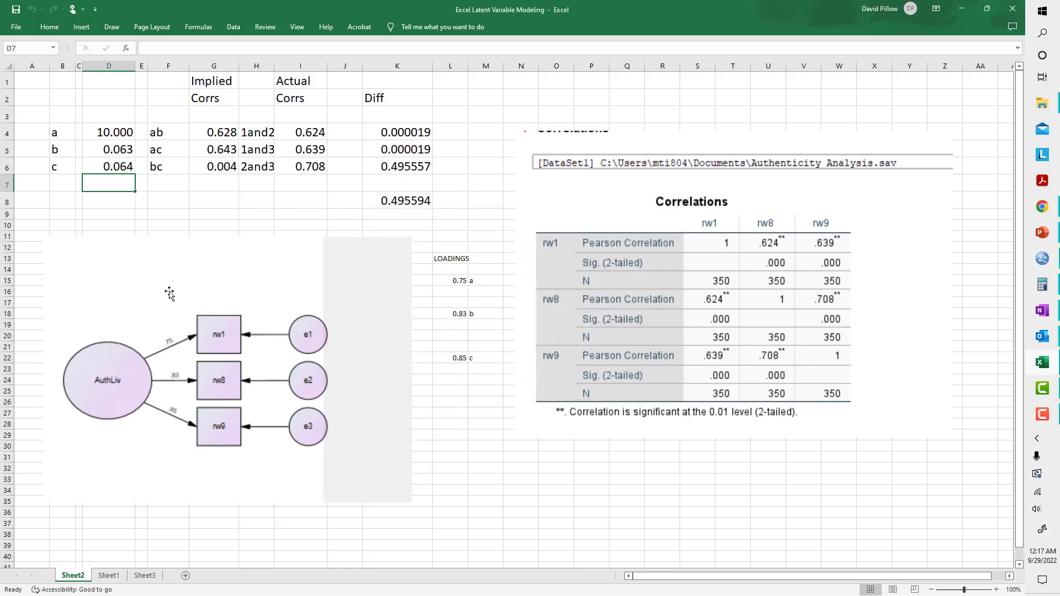
pyautogui.click(112, 133)
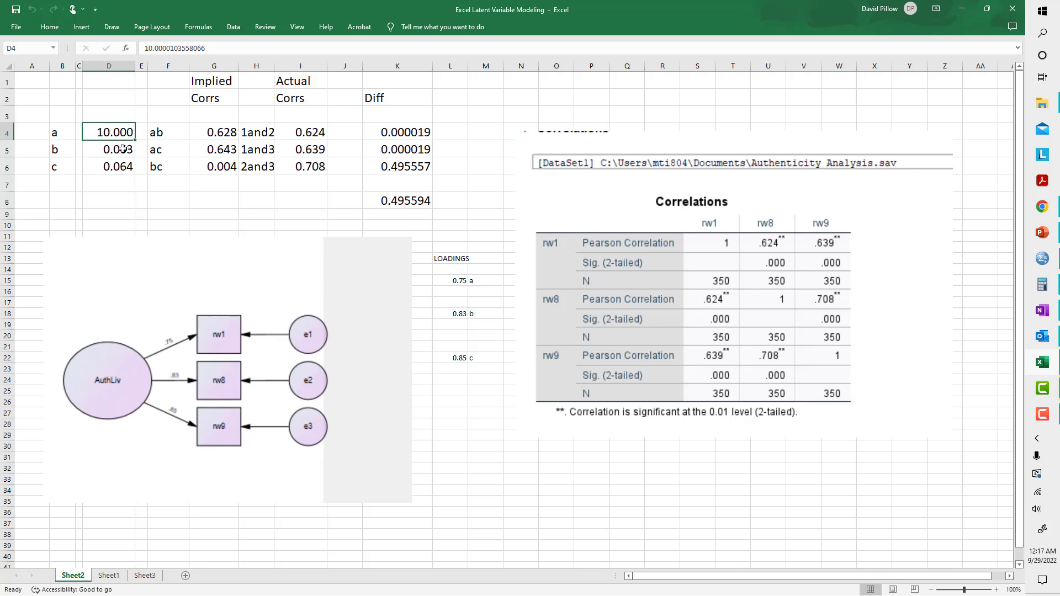
pyautogui.click(122, 150)
pyautogui.click(124, 160)
pyautogui.click(123, 150)
# Reset the starting loadings a, b and c in D4 to D6 to .5 each
pyautogui.click(123, 132)
pyautogui.write('.5')
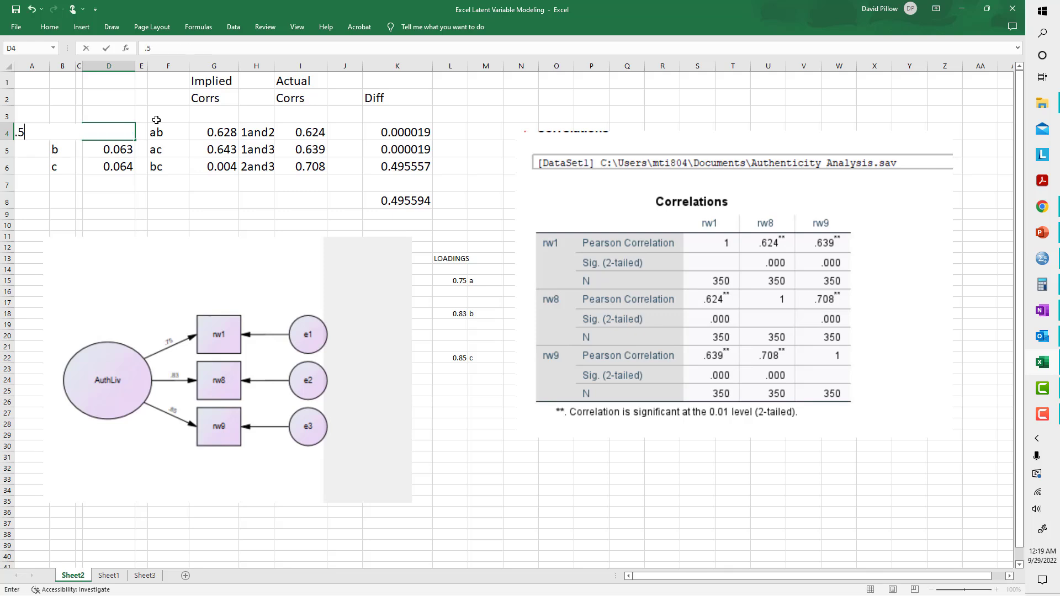
pyautogui.press('Return')
pyautogui.write('.5')
pyautogui.press('Return')
pyautogui.write('.5')
pyautogui.press('Return')
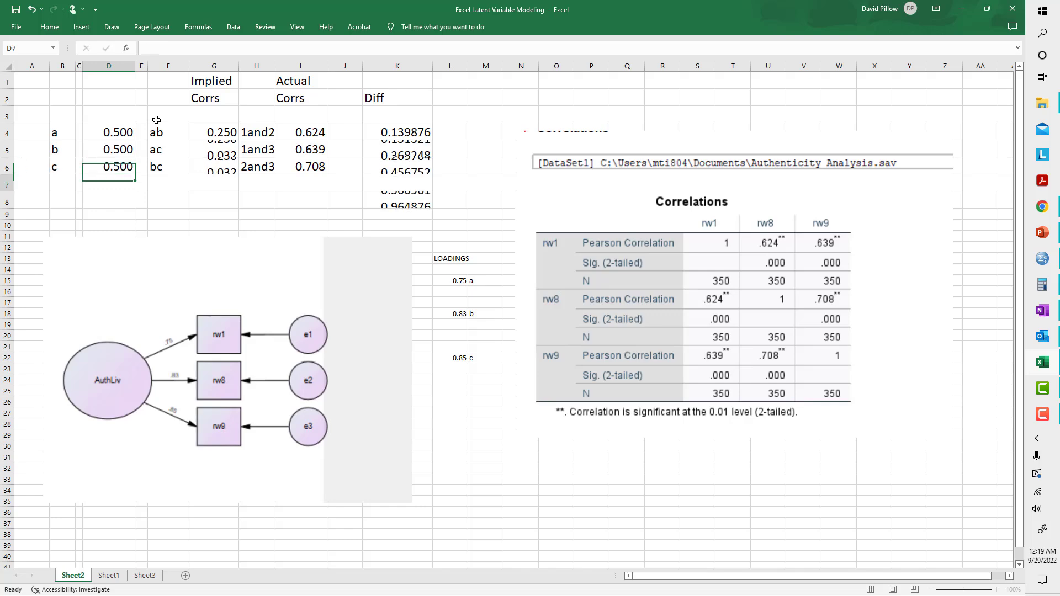
# Run Solver again with GRG Nonlinear, minimizing K8 by changing D4:D6, and keep the solution
pyautogui.click(234, 28)
pyautogui.click(908, 59)
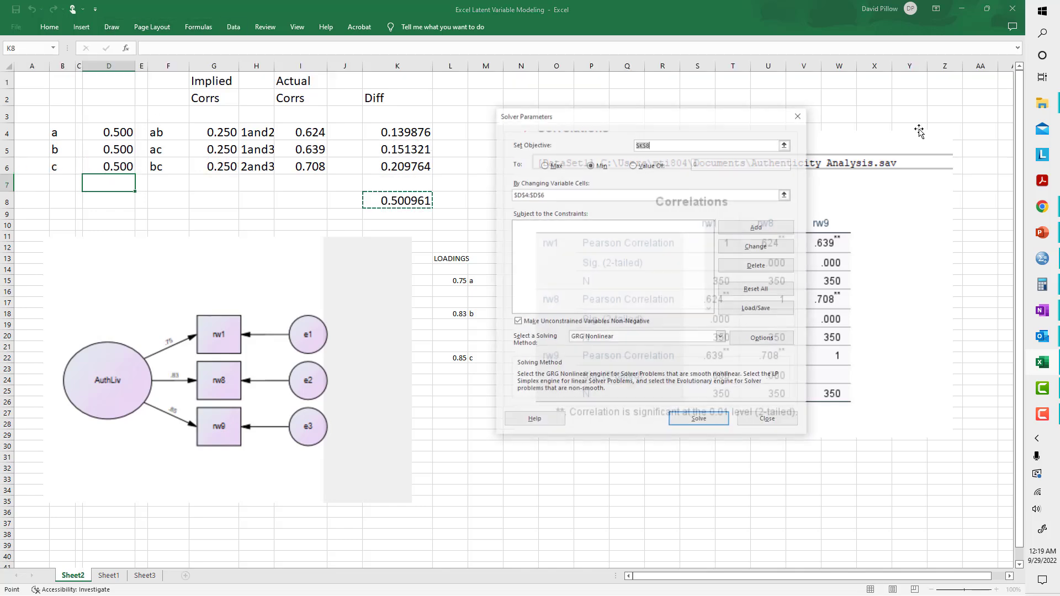
pyautogui.click(696, 422)
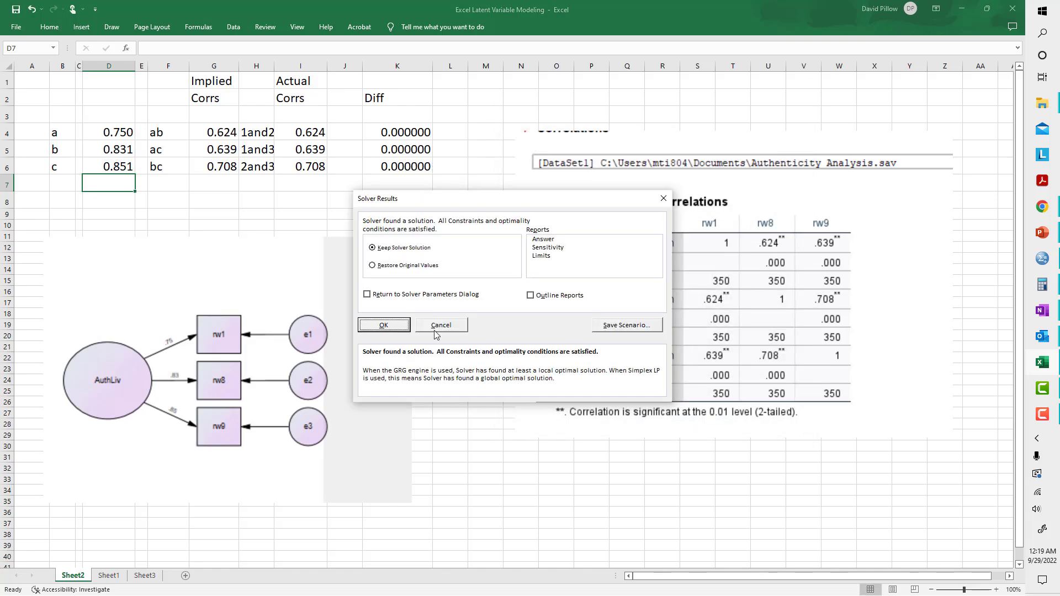
pyautogui.click(384, 325)
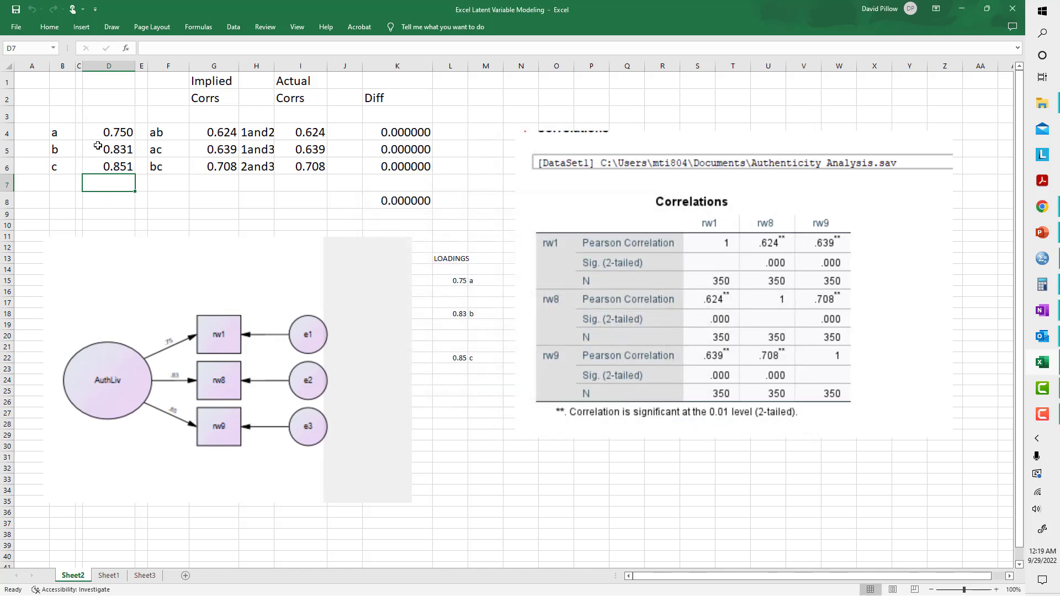